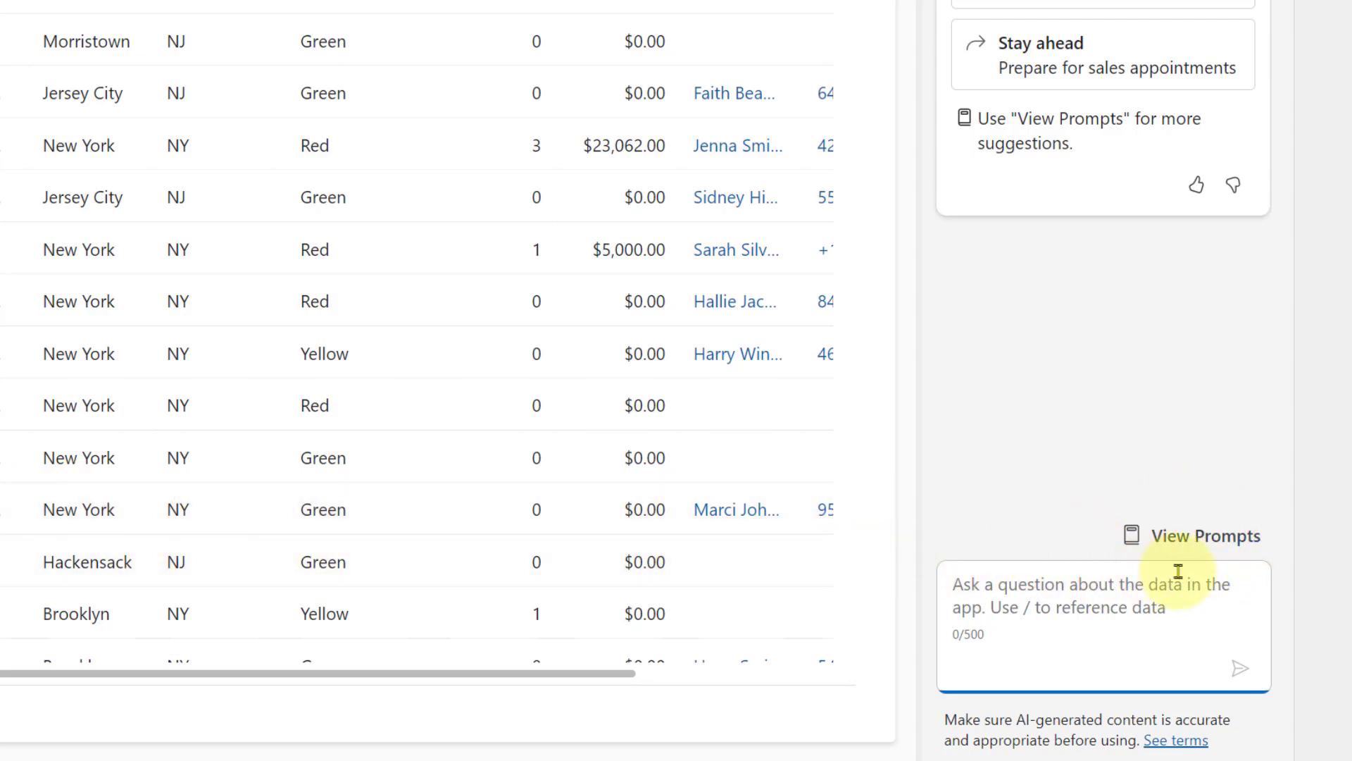
# - Look through the Copilot prompt guide's categories, including the suggestions under Get info and Create Records
pyautogui.click(1204, 540)
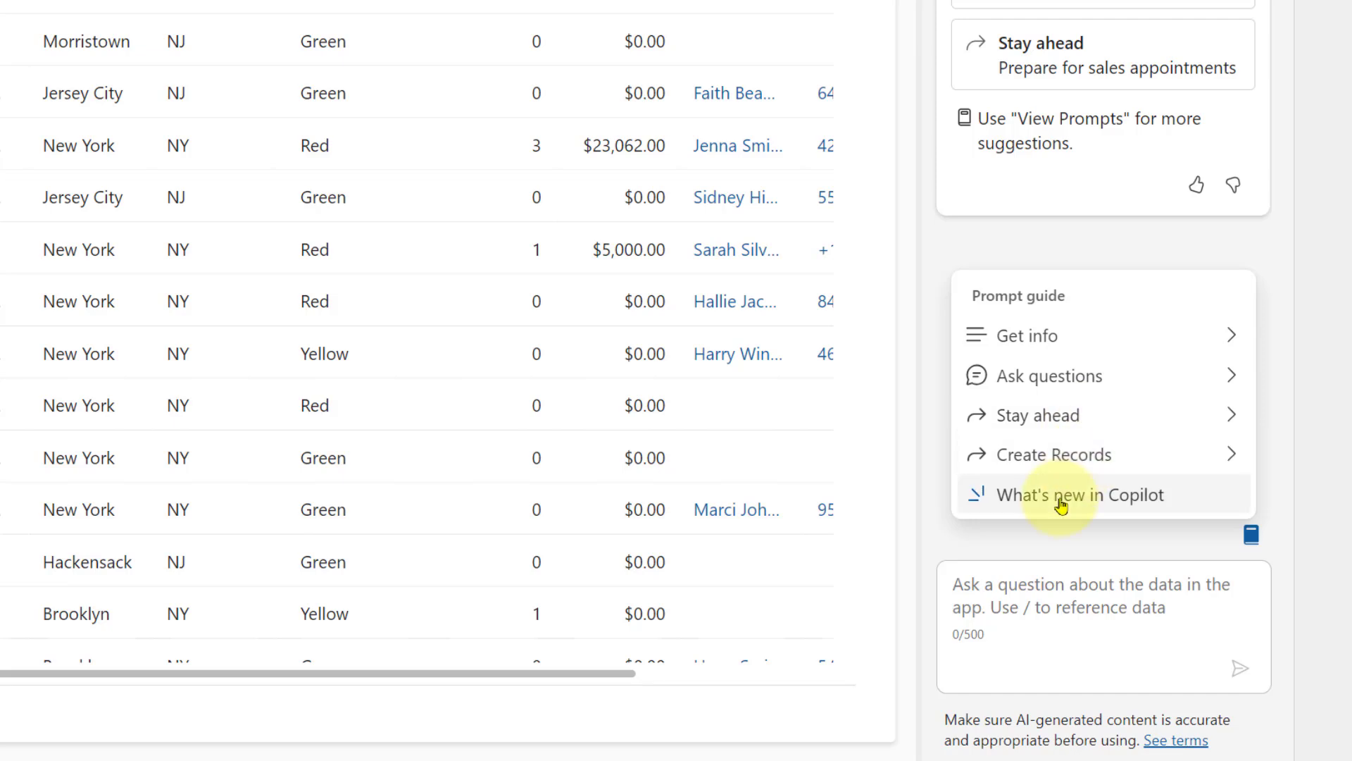
pyautogui.click(1236, 337)
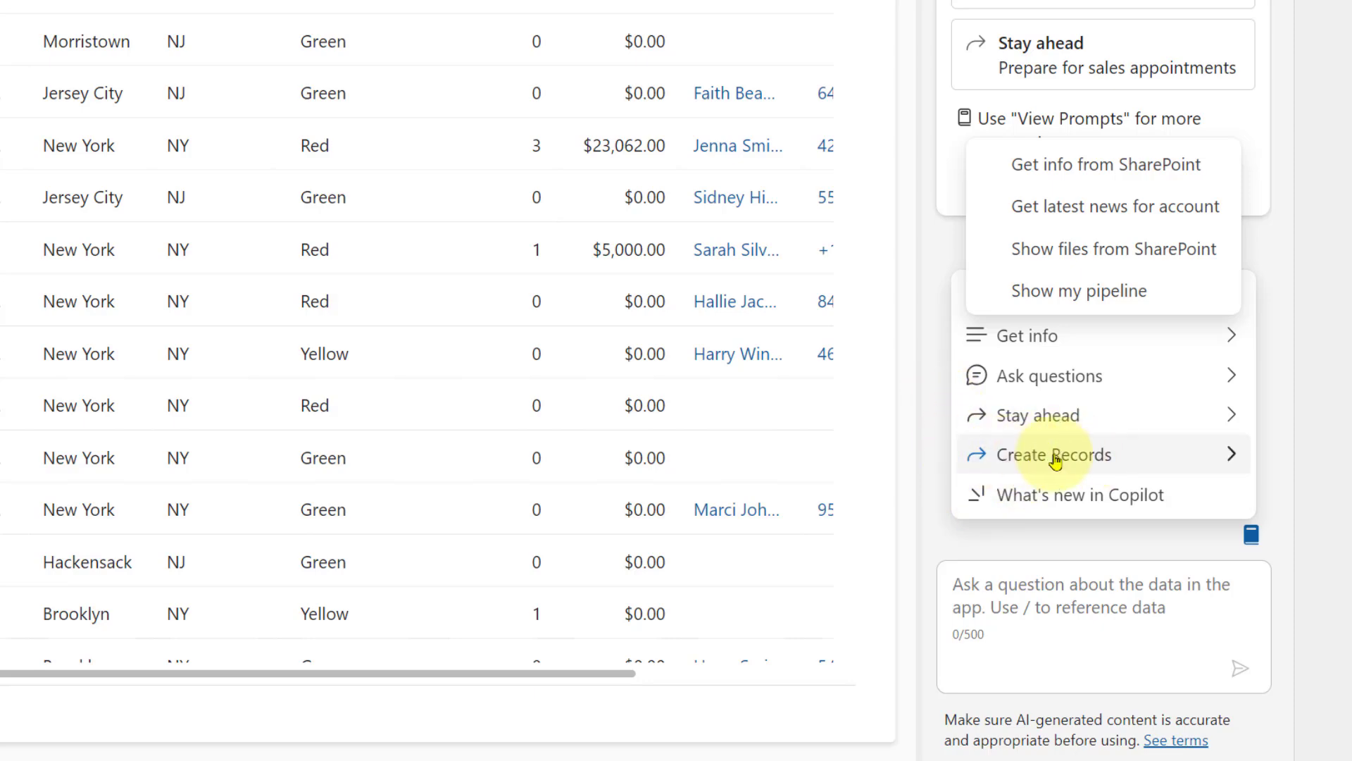
pyautogui.click(1230, 457)
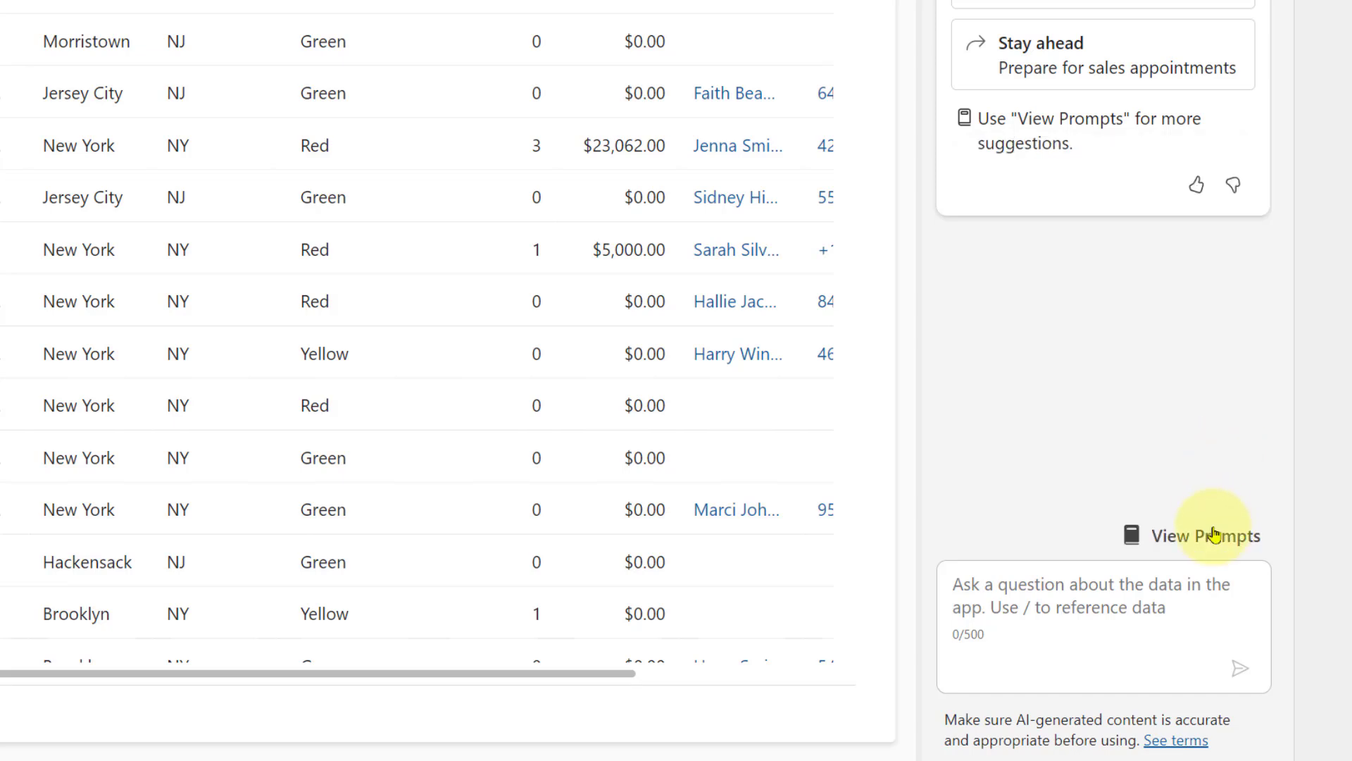
pyautogui.click(1212, 536)
pyautogui.click(1224, 453)
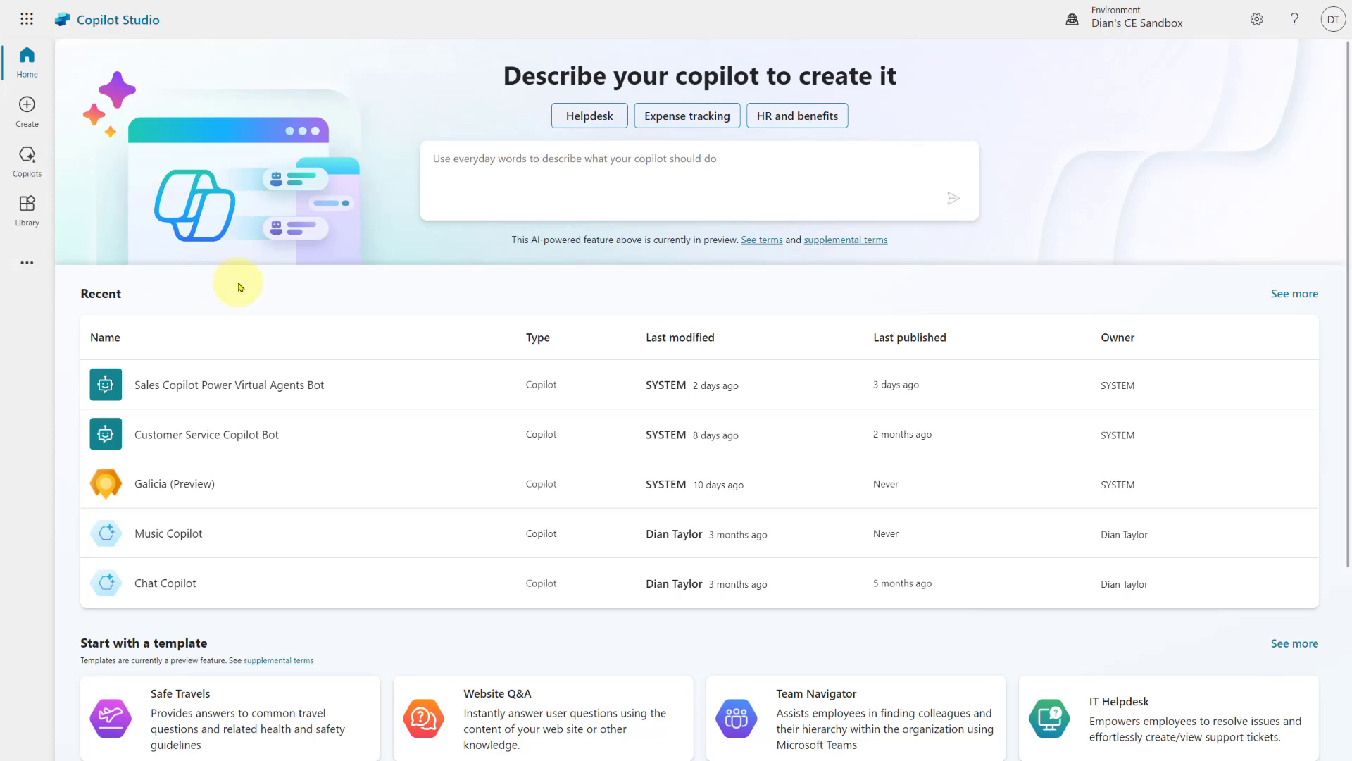
# - In Copilot Studio, open the SalesSparks topic of the Sales Copilot Power Virtual Agents Bot, searching its topics for "salessp"
pyautogui.click(216, 389)
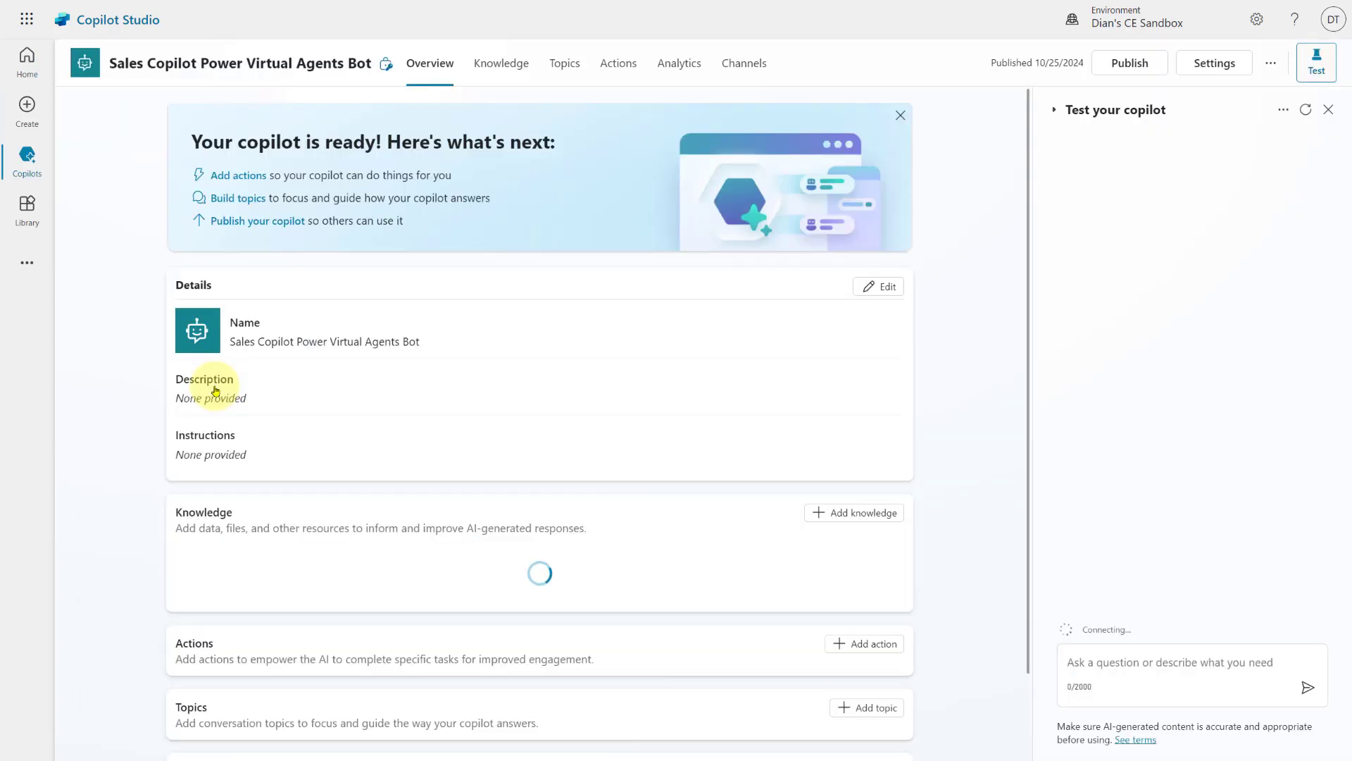
pyautogui.click(563, 65)
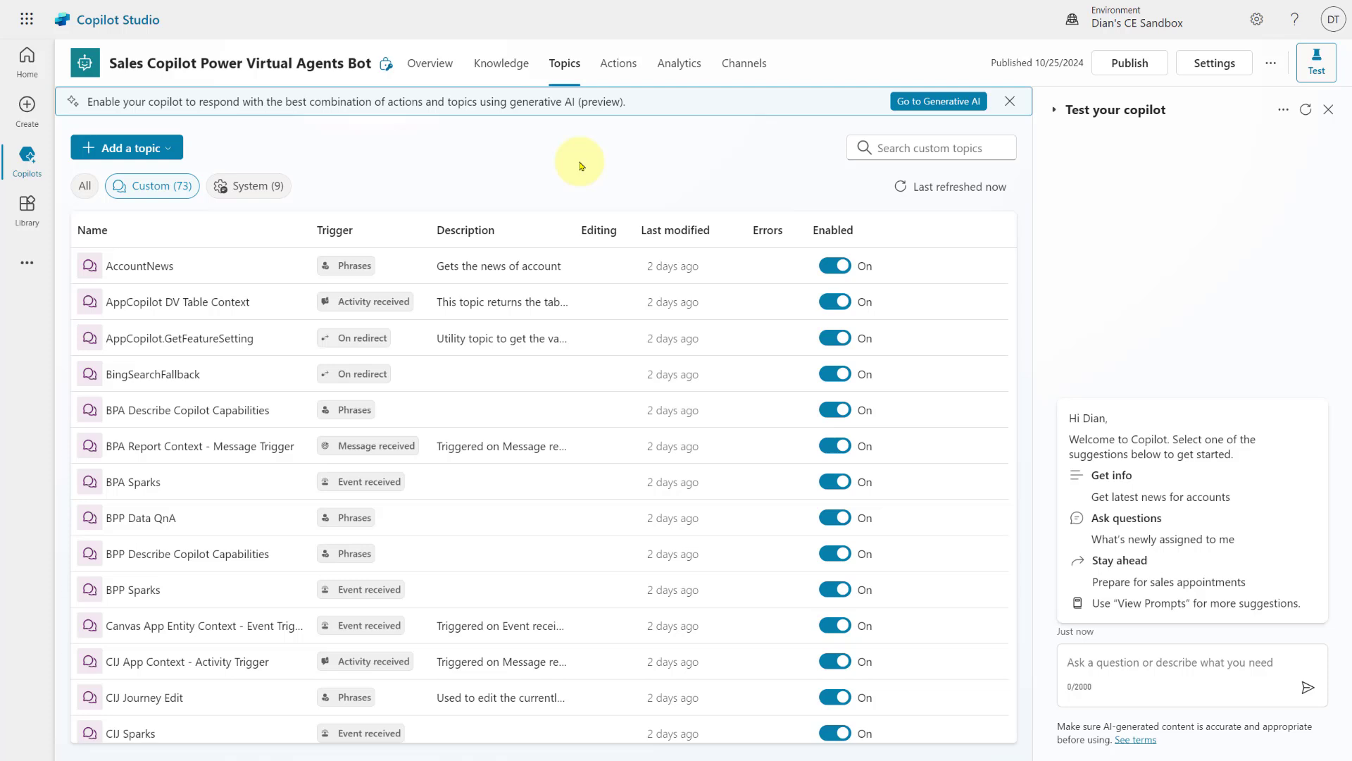
pyautogui.click(908, 146)
pyautogui.write('salessp')
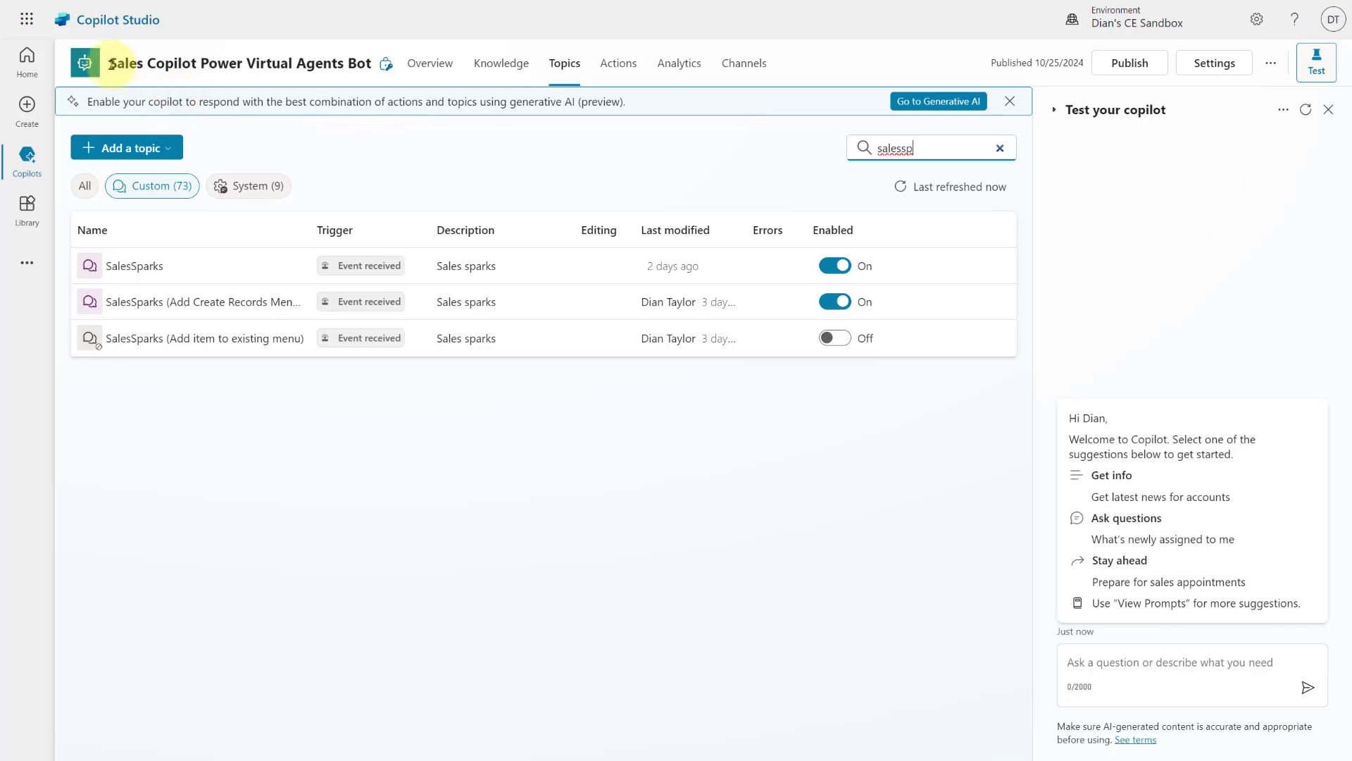
pyautogui.click(132, 266)
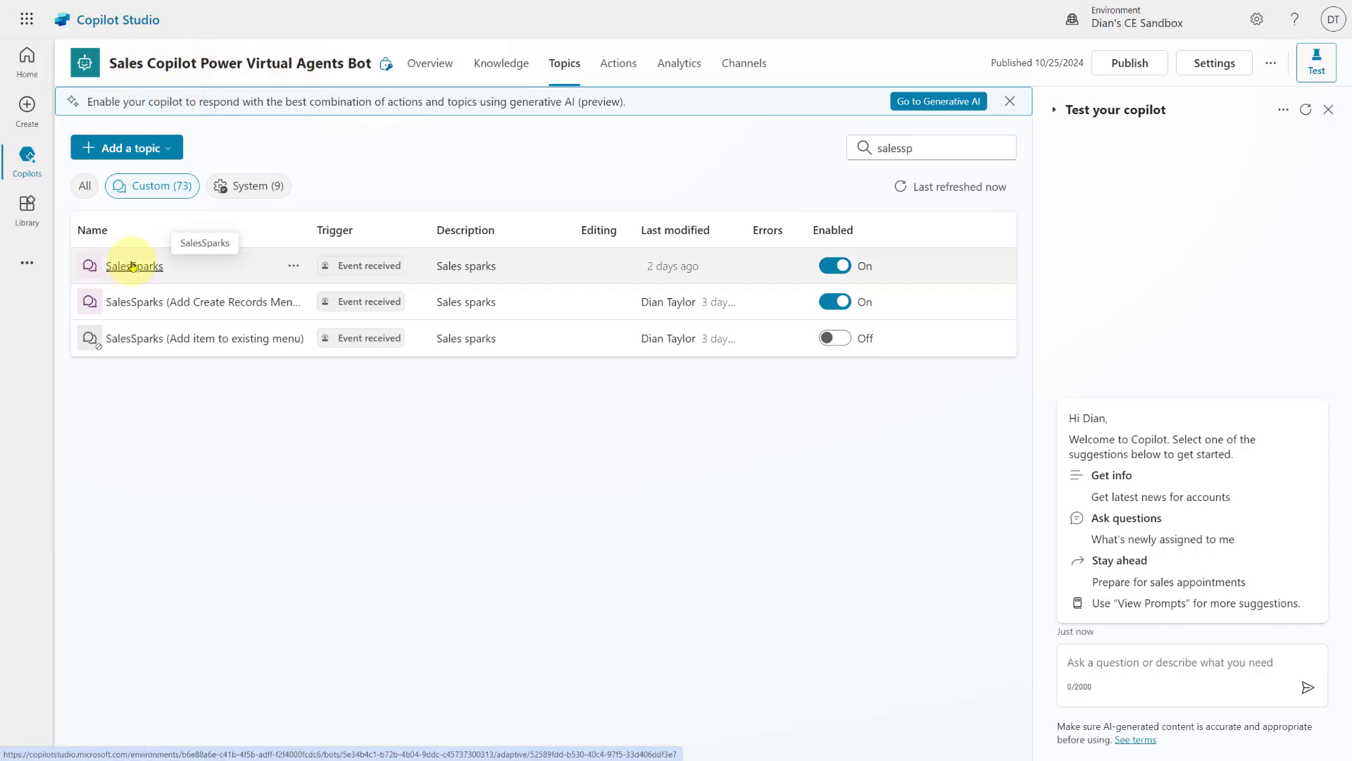
pyautogui.click(133, 266)
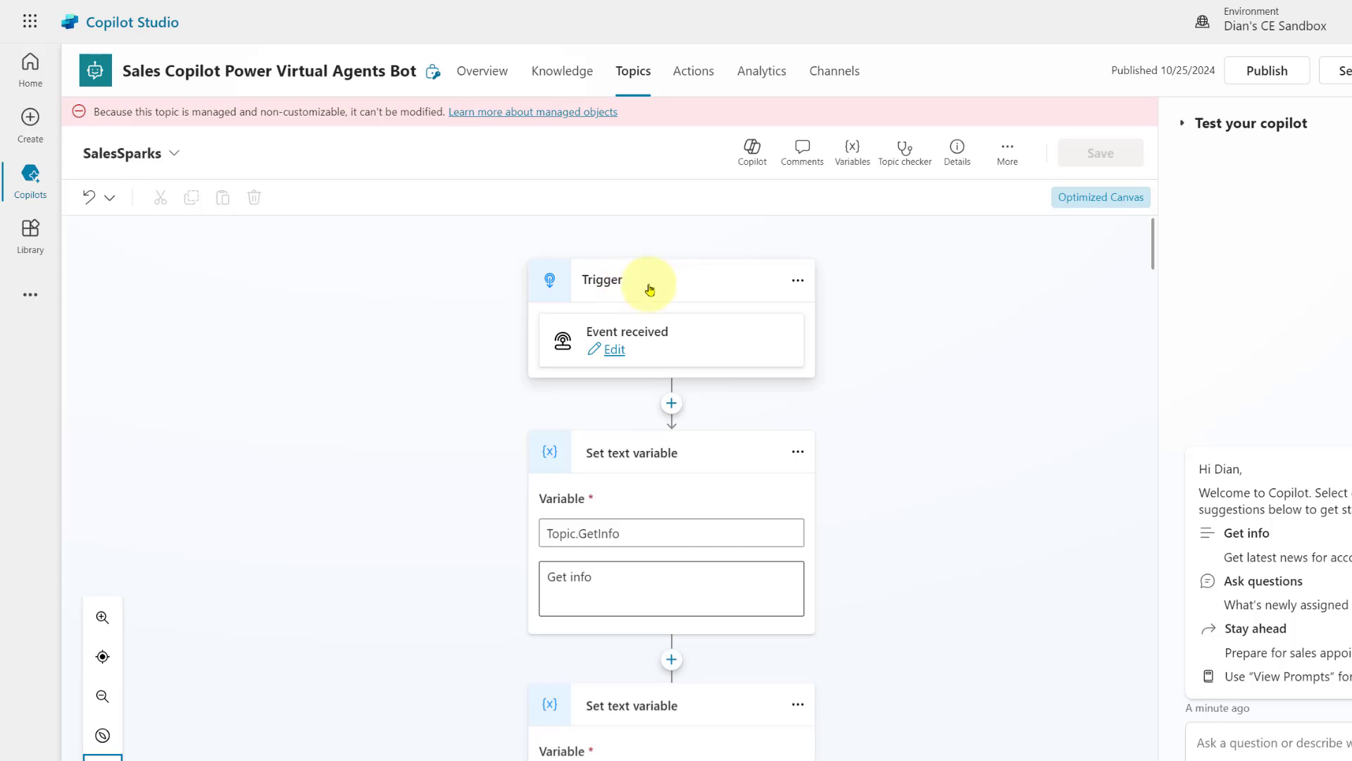
# - Copy the event name from the SalesSparks trigger's properties
pyautogui.click(614, 349)
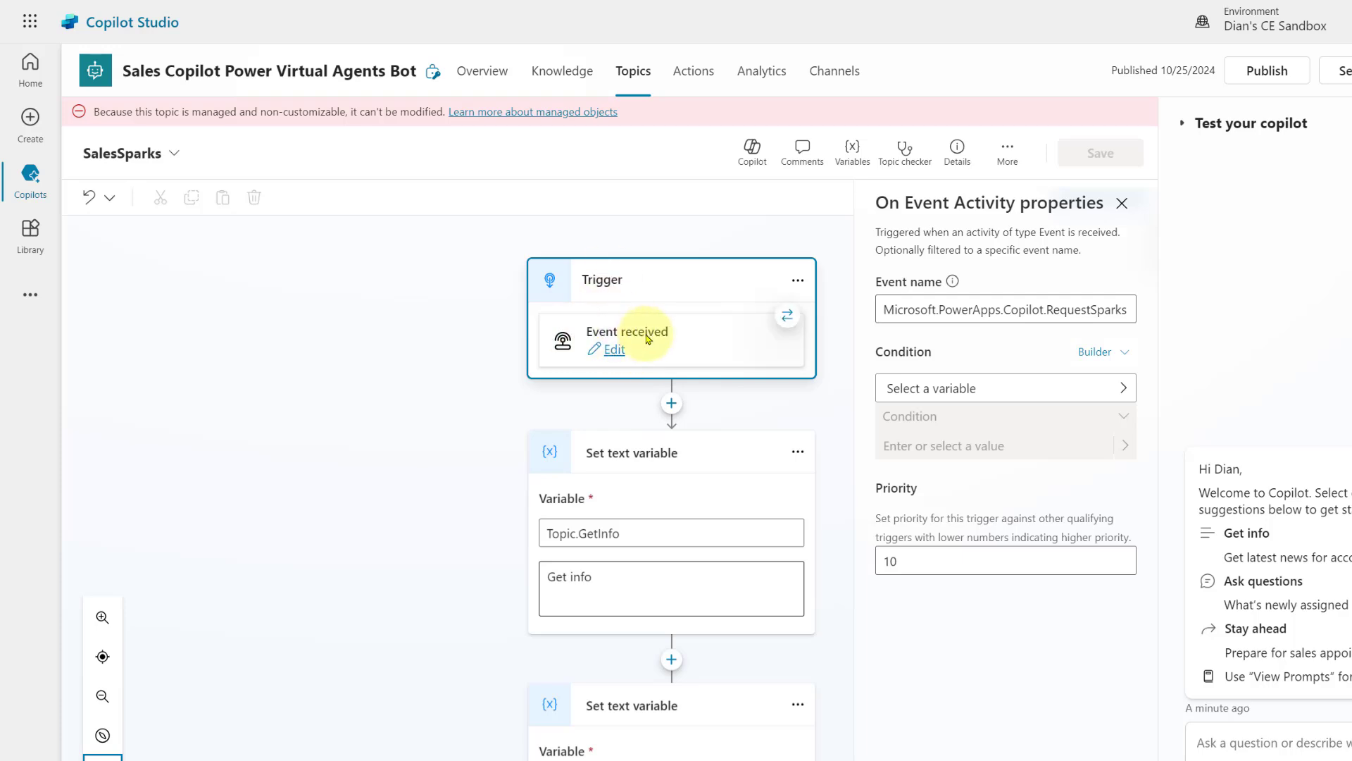
pyautogui.moveTo(880, 310); pyautogui.dragTo(1150, 320)
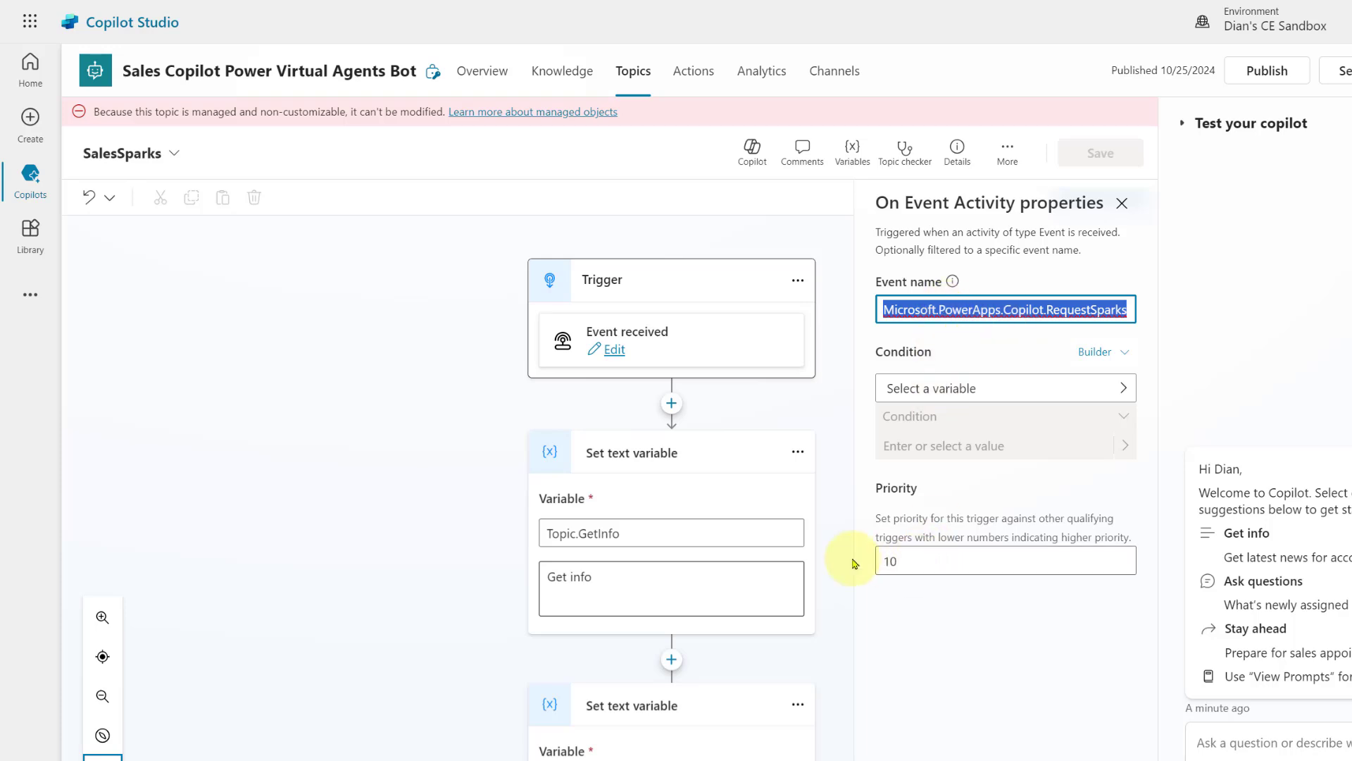
pyautogui.rightClick(924, 312)
pyautogui.click(947, 429)
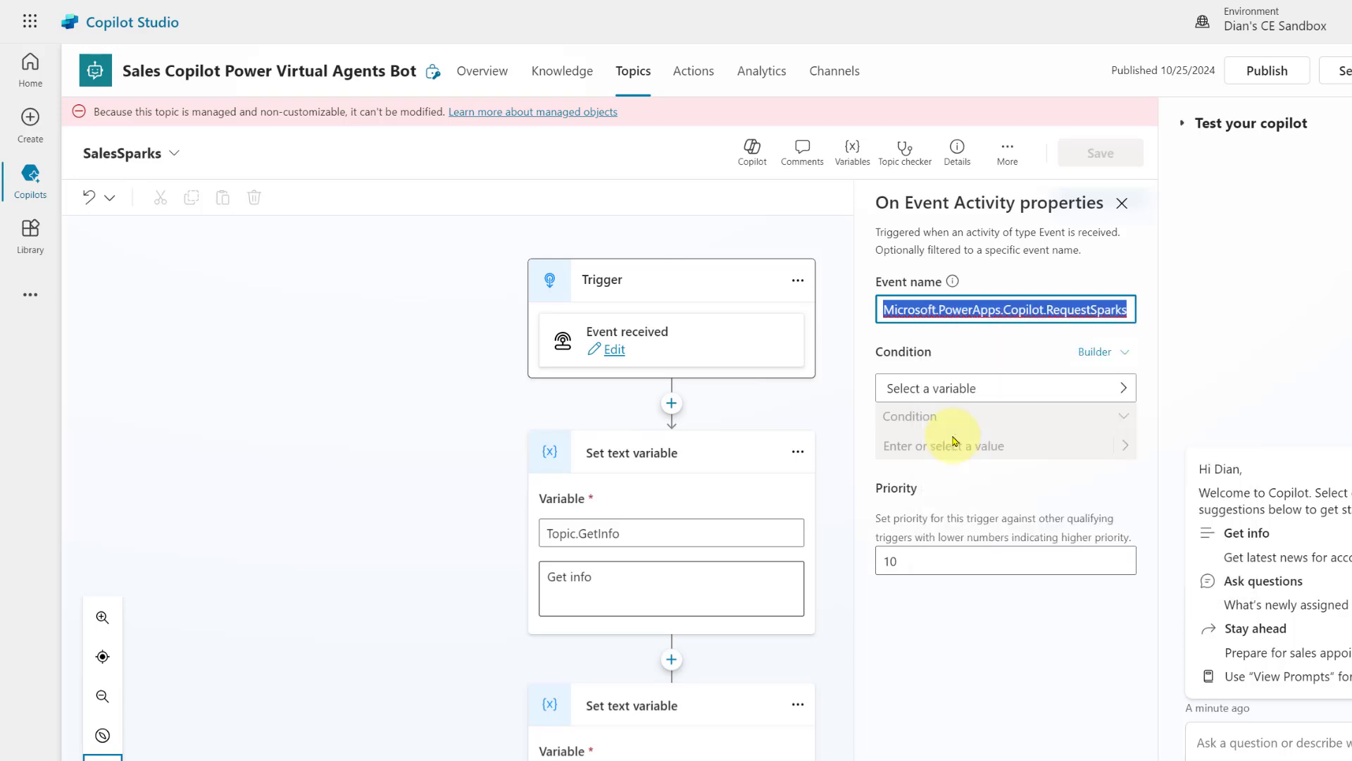
pyautogui.click(972, 642)
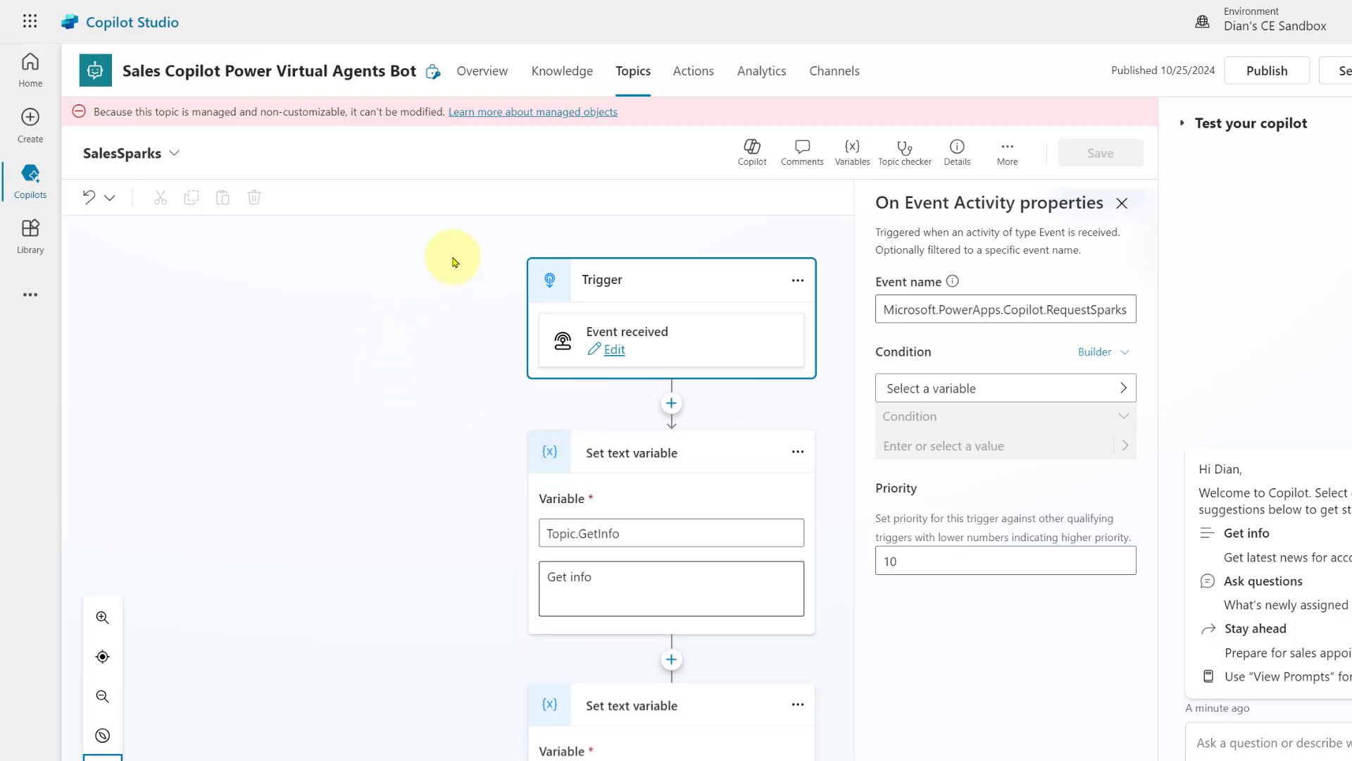
# - Create a blank topic in the same copilot and name it PromptMenu
pyautogui.click(630, 78)
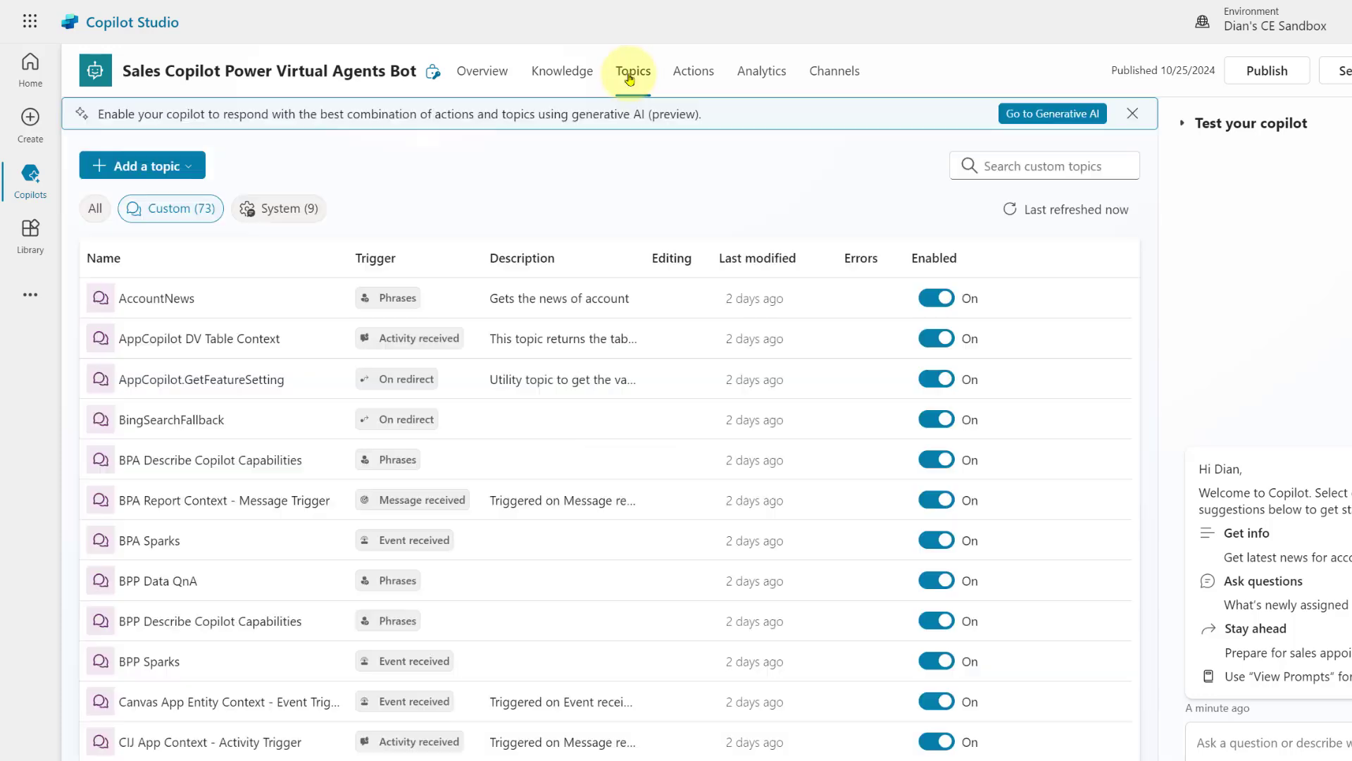
pyautogui.click(189, 169)
pyautogui.click(177, 195)
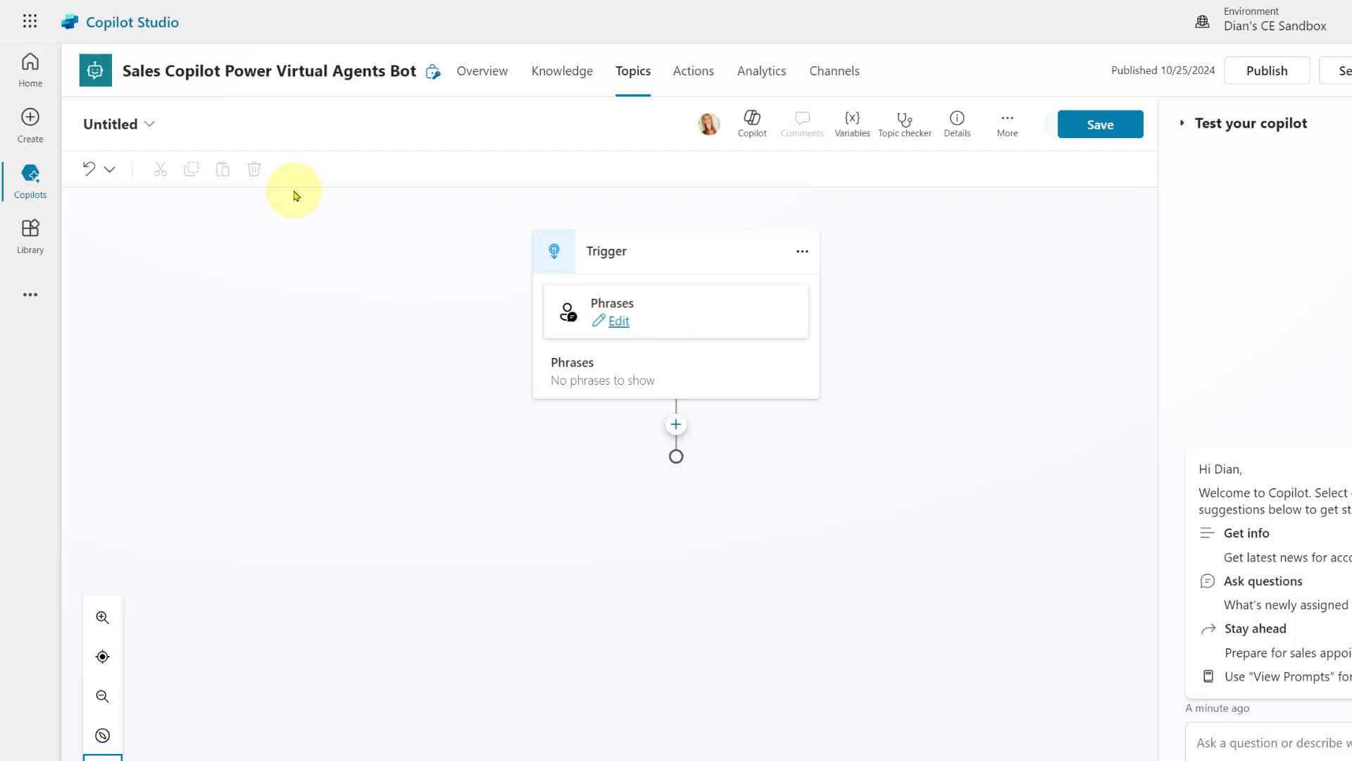
pyautogui.click(90, 121)
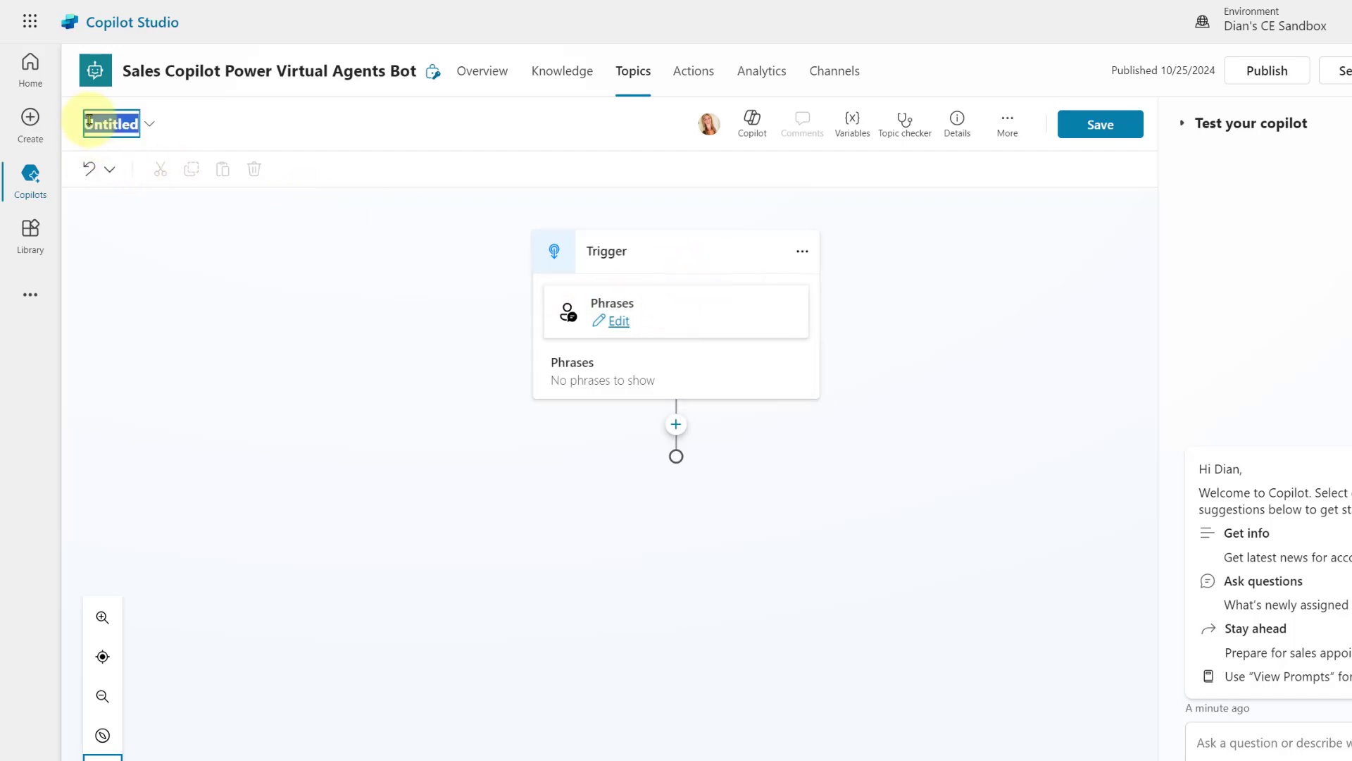
pyautogui.write('Prompt')
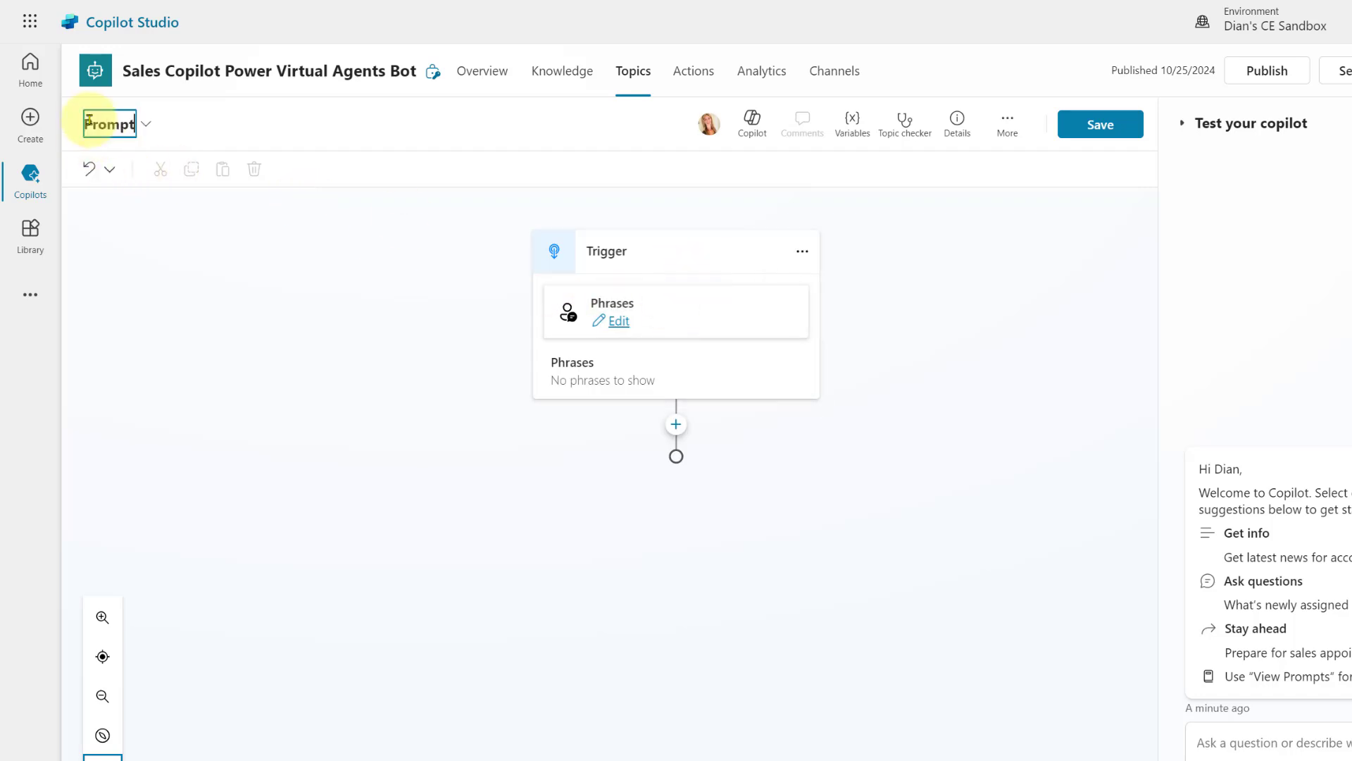
pyautogui.write('Menu')
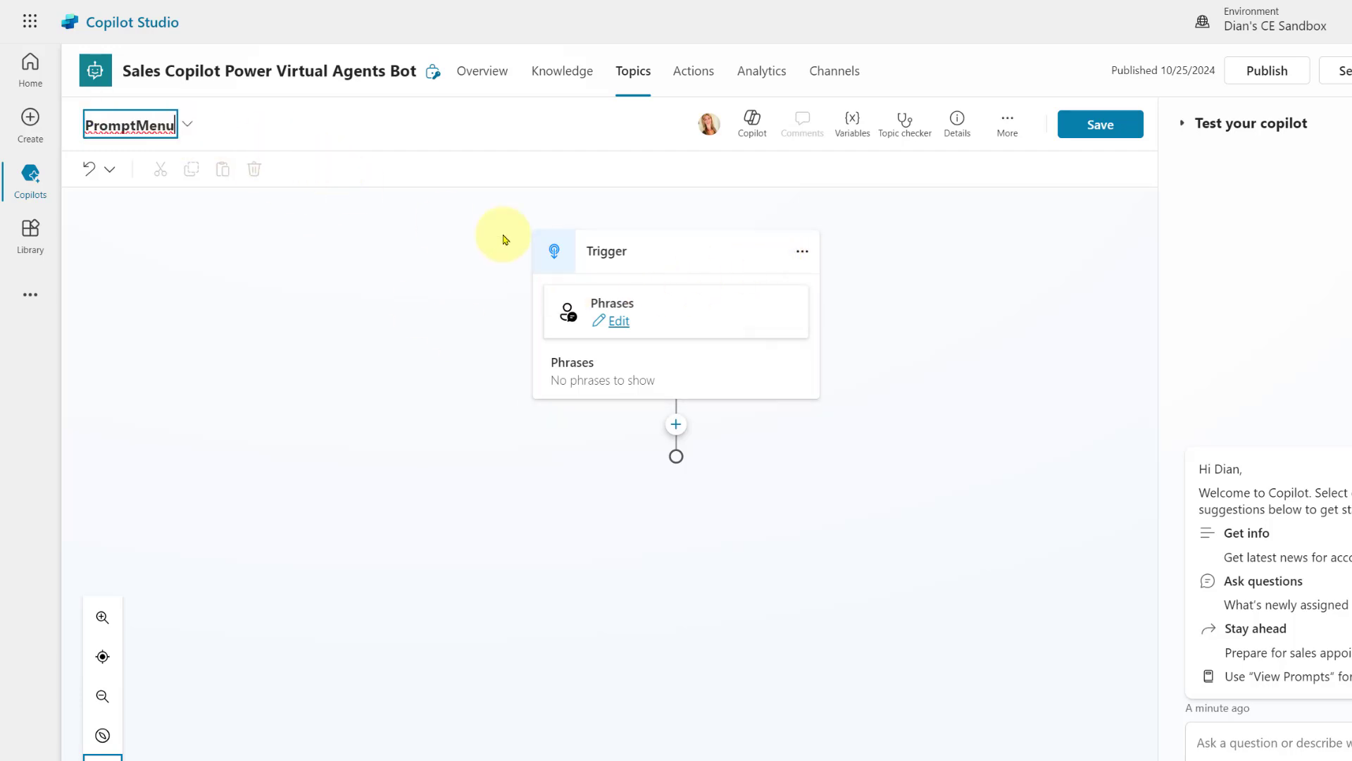
# - Change the PromptMenu topic's trigger type to Event received
pyautogui.moveTo(746, 315)
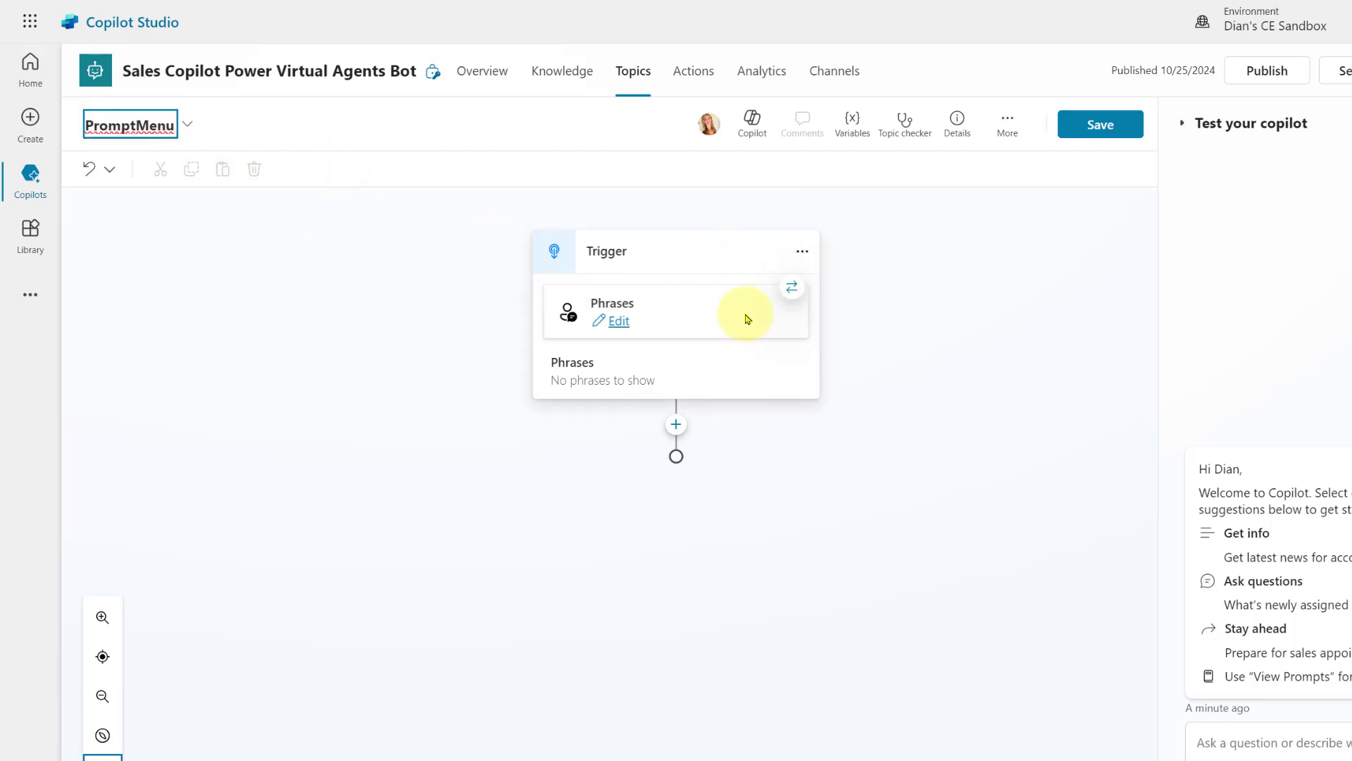
pyautogui.click(792, 289)
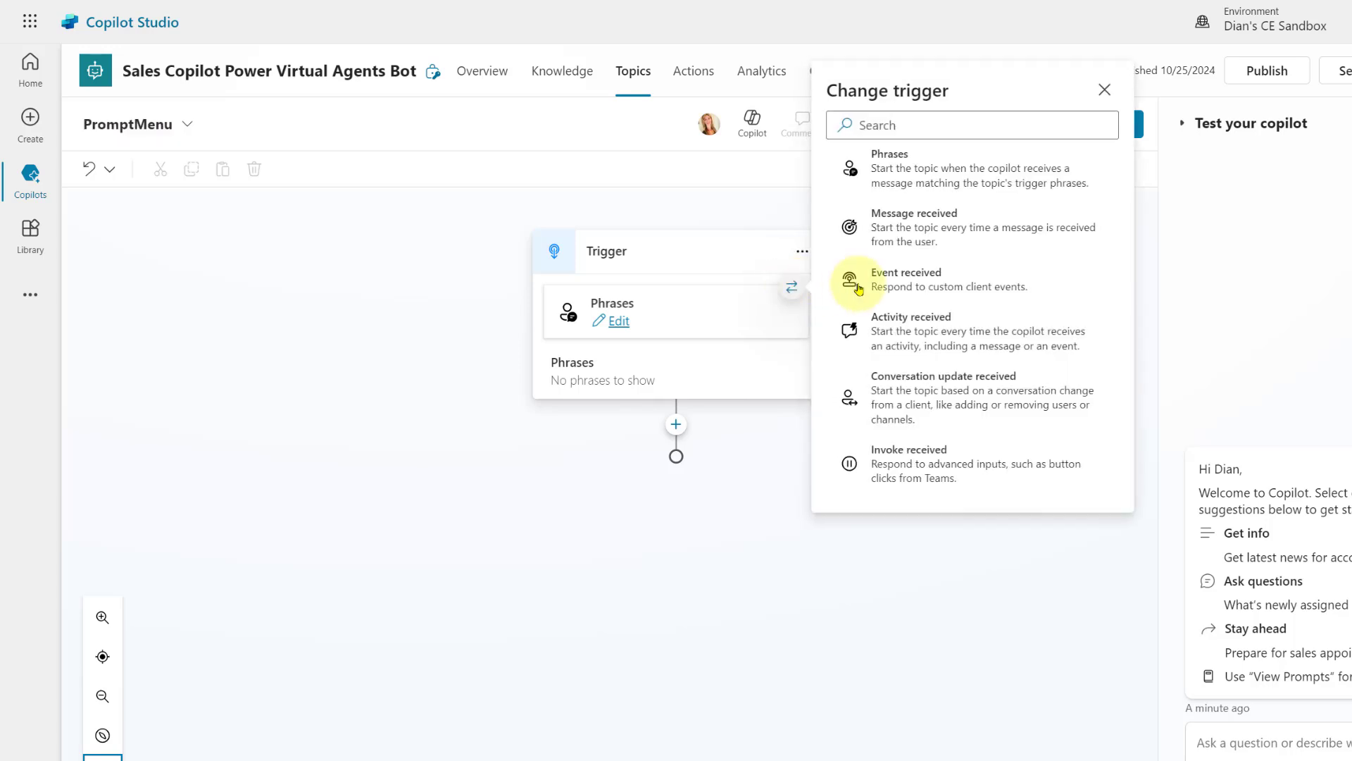
pyautogui.click(905, 278)
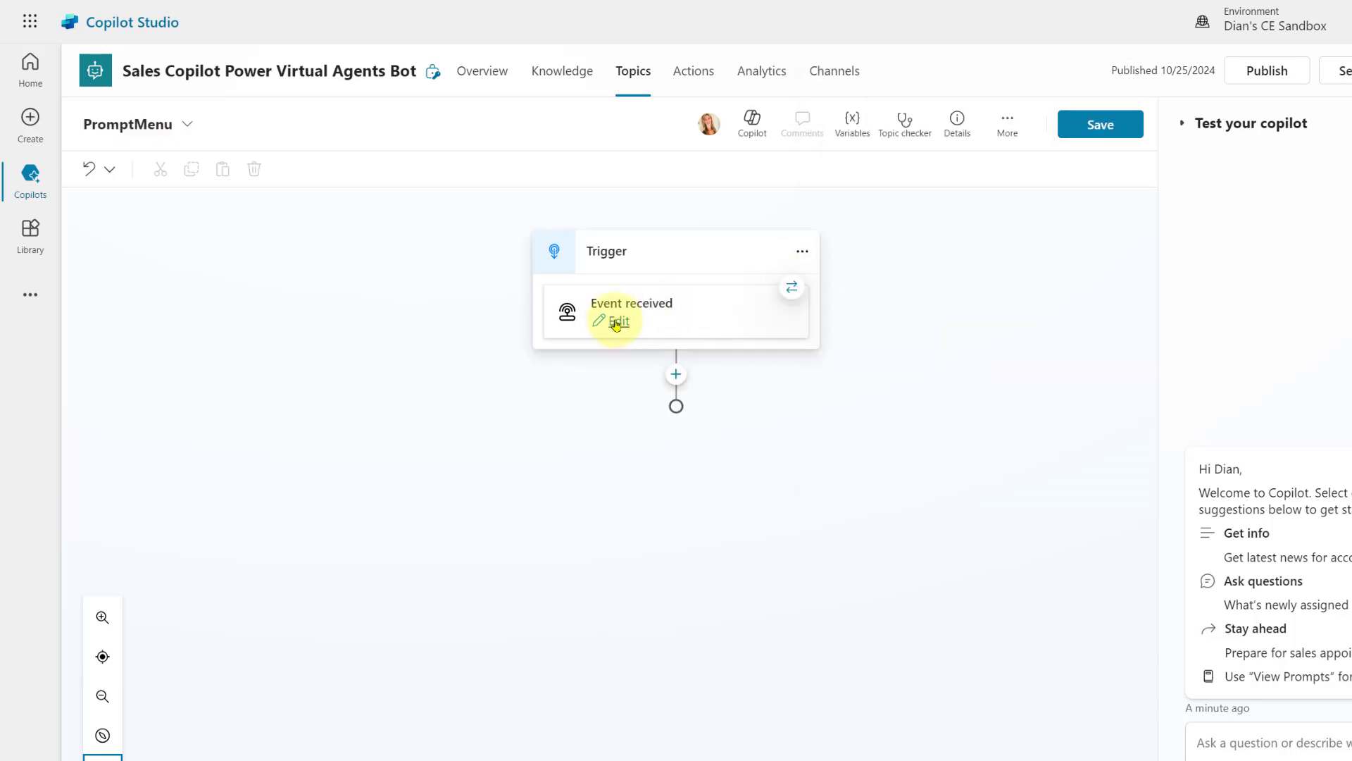
# - Set the trigger's event name to Microsoft.PowerApps.Copilot.RequestSparks and its priority to 10, and save the topic
pyautogui.click(620, 323)
pyautogui.click(931, 282)
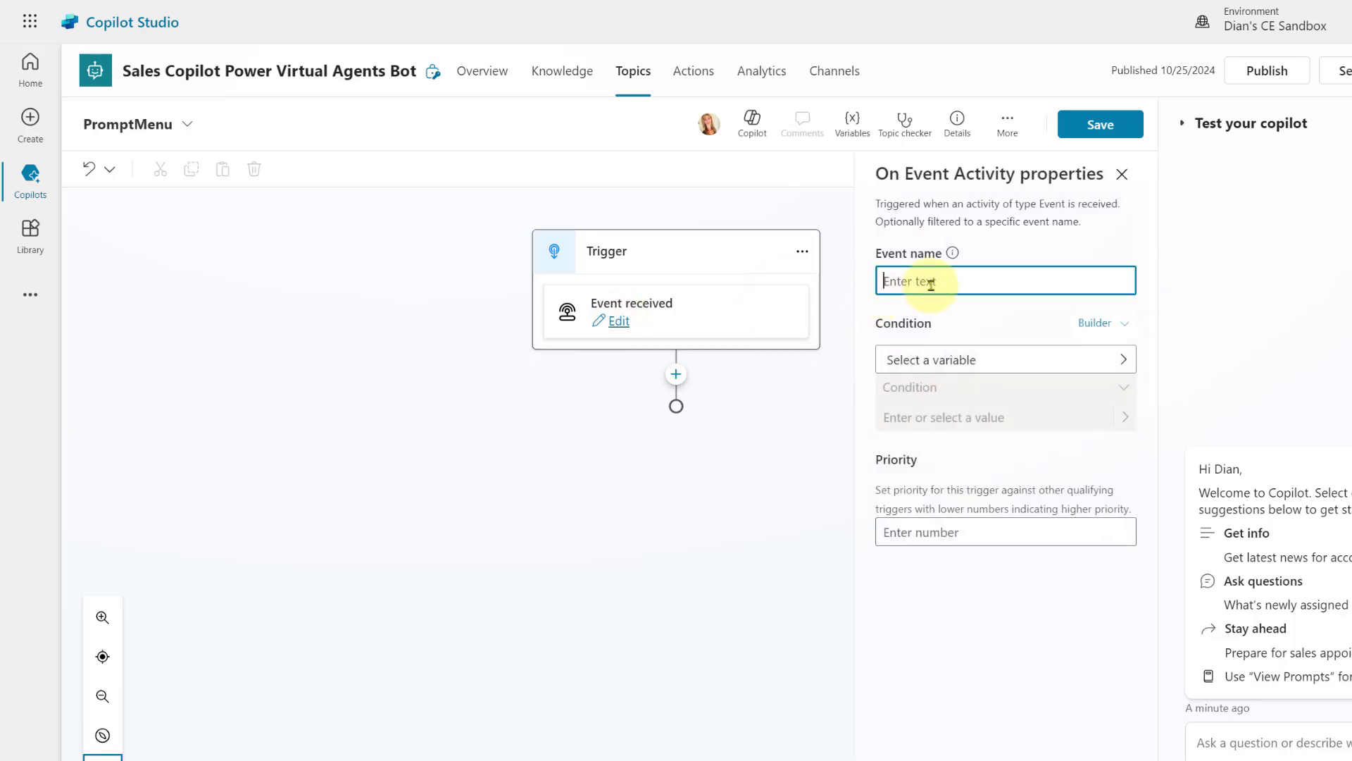
pyautogui.hotkey('ctrl', 'v')
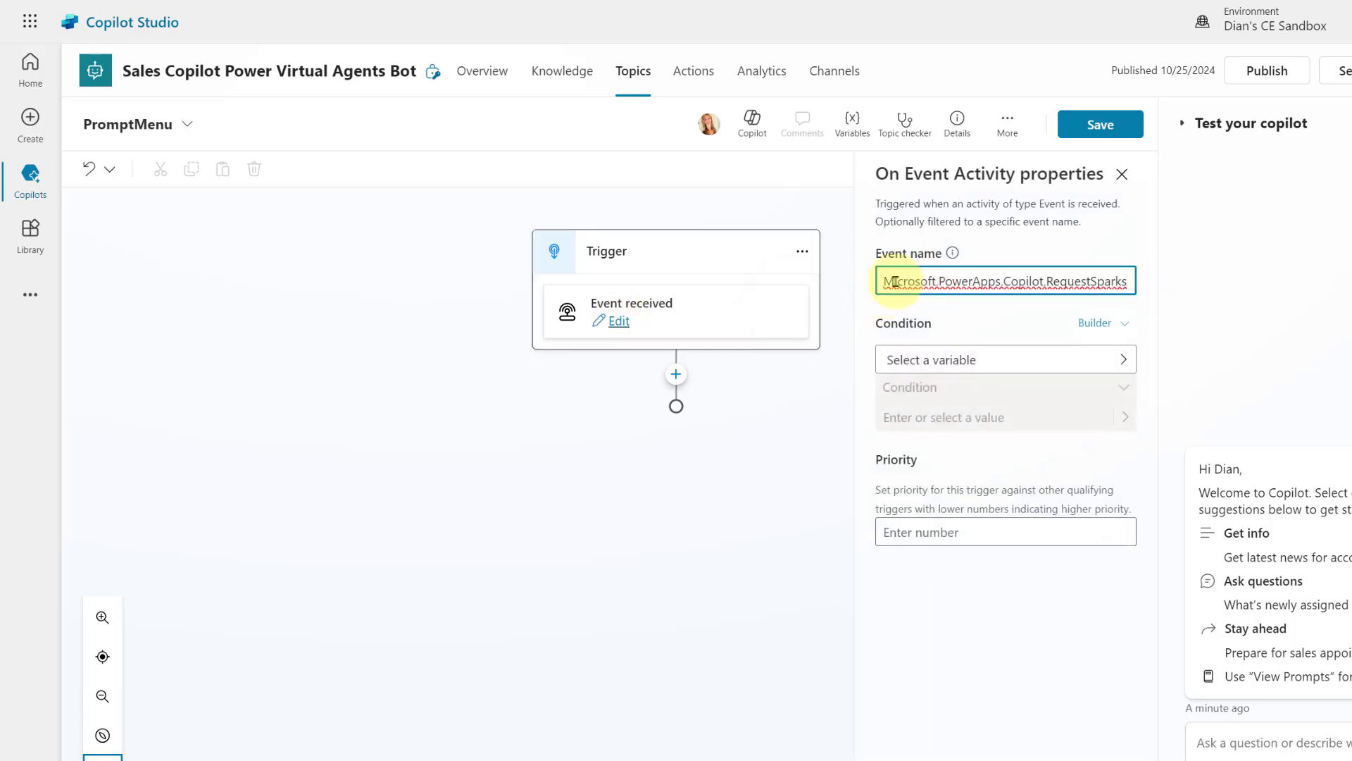
pyautogui.click(941, 533)
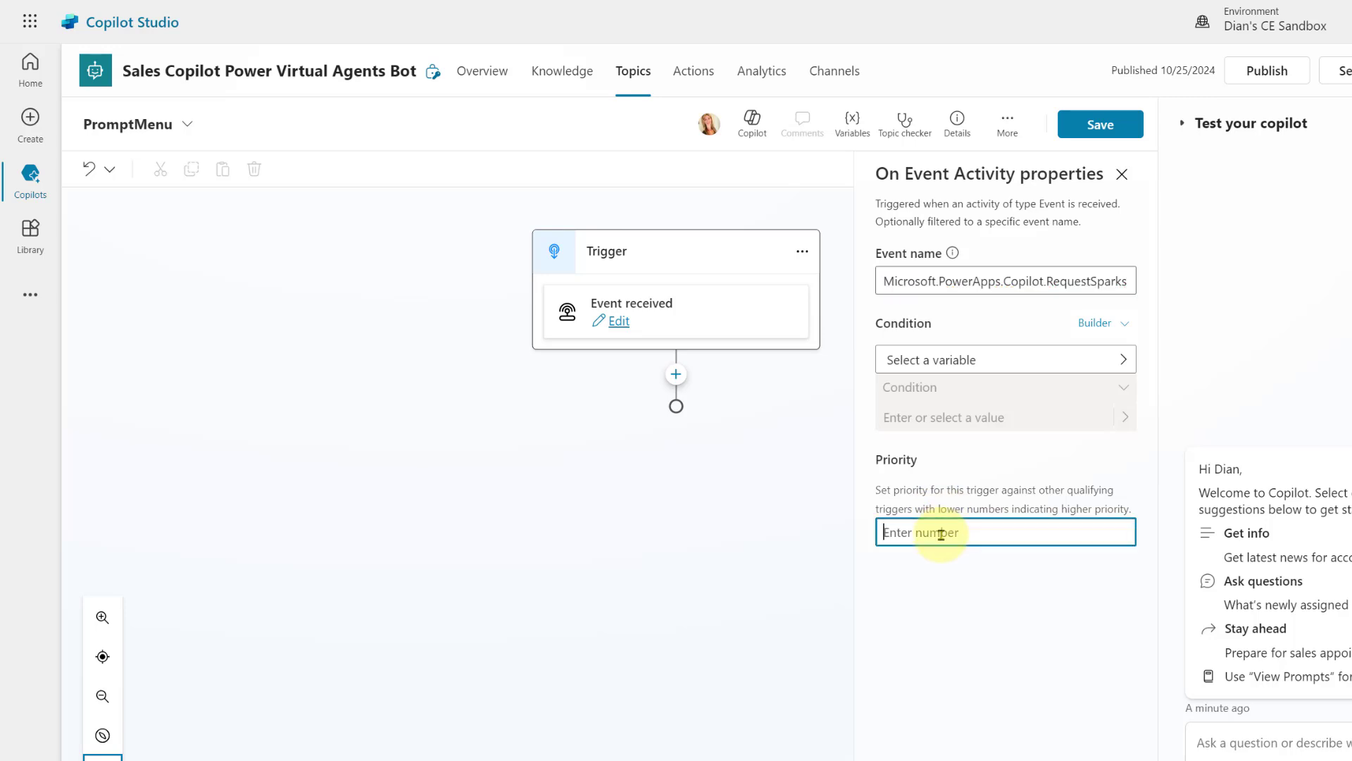
pyautogui.write('10')
pyautogui.click(786, 535)
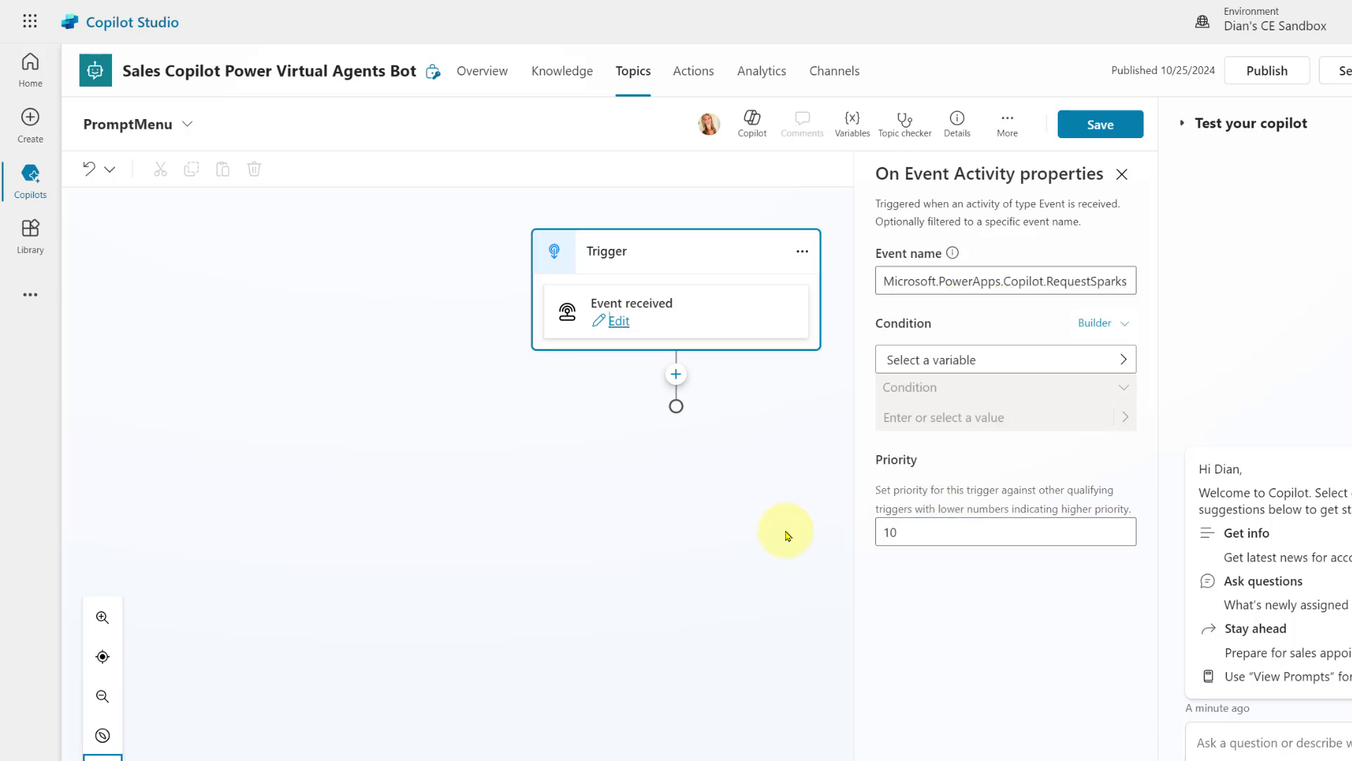
pyautogui.click(1129, 172)
pyautogui.click(1101, 124)
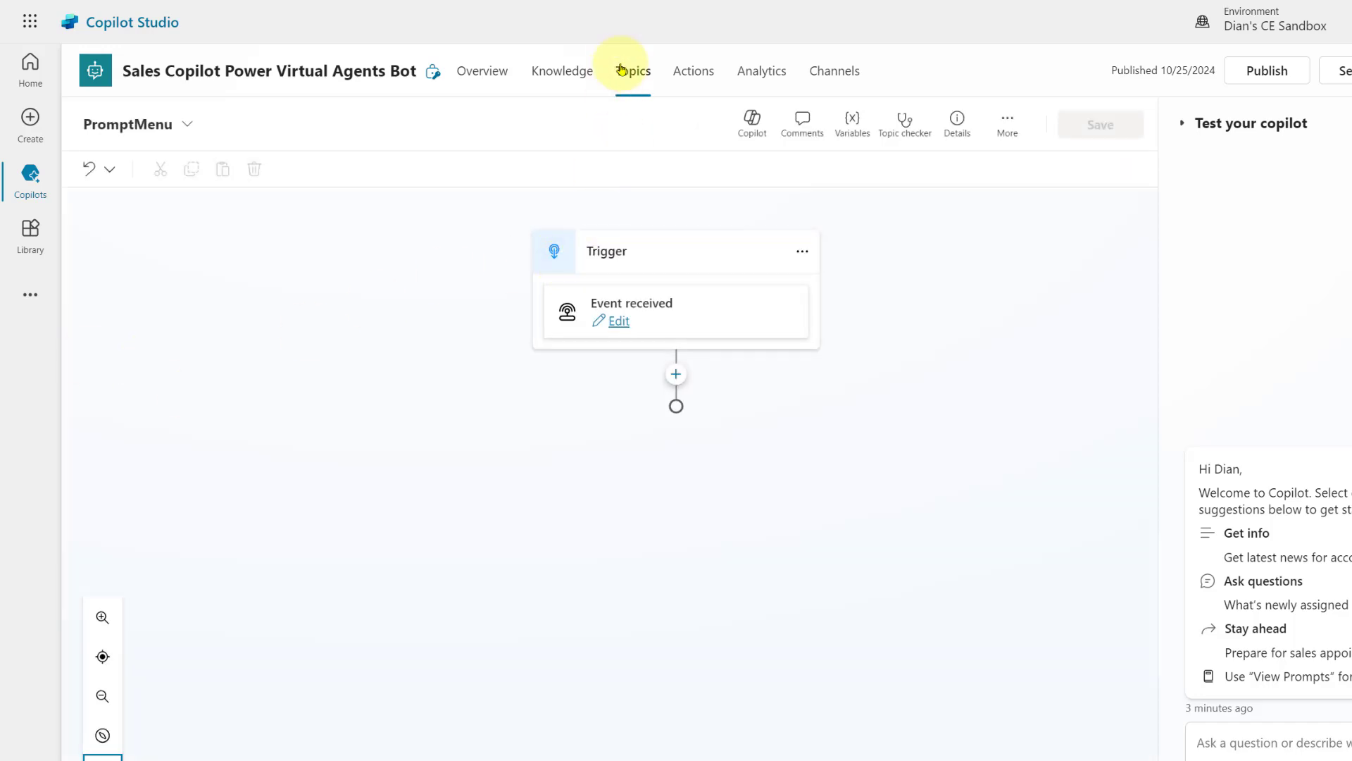
# - Search the custom topics for "sales" and open the SalesSparks topic
pyautogui.click(1012, 166)
pyautogui.write('sales')
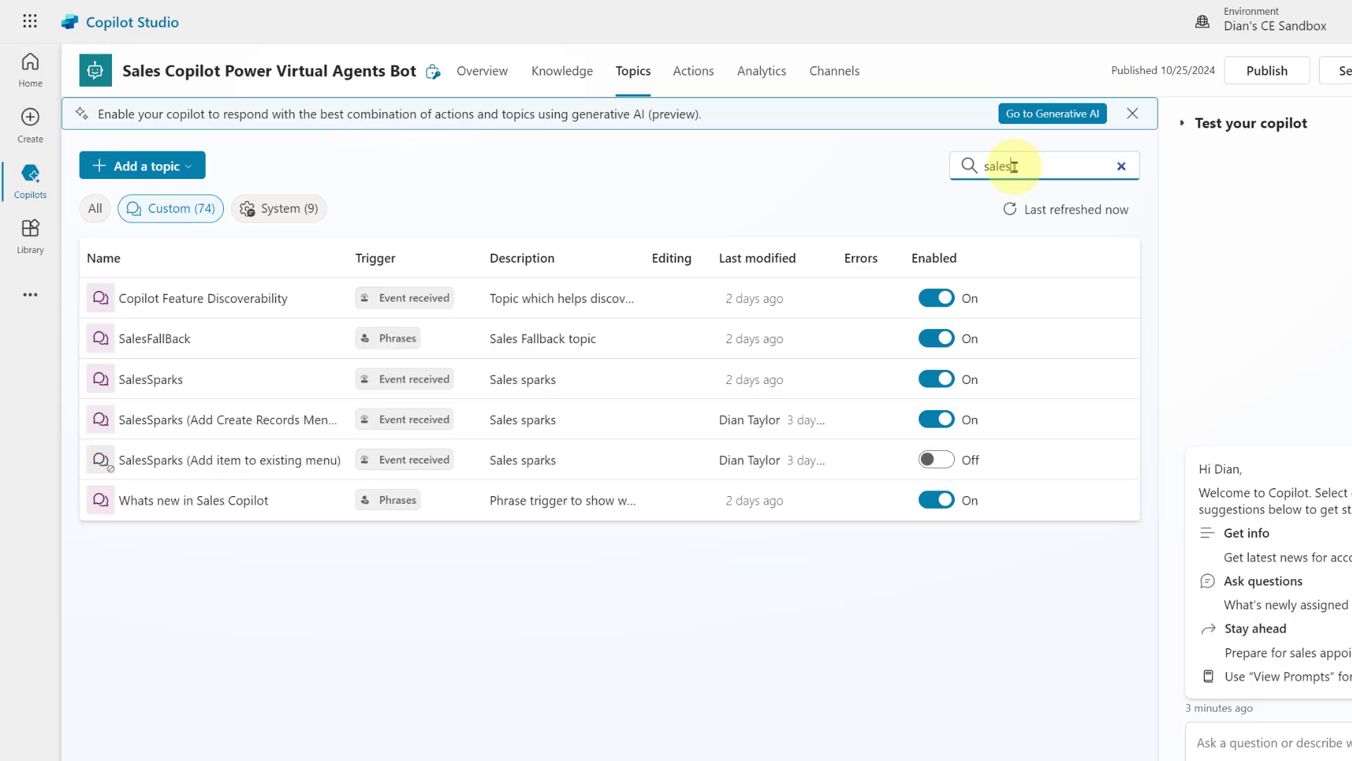
pyautogui.click(158, 379)
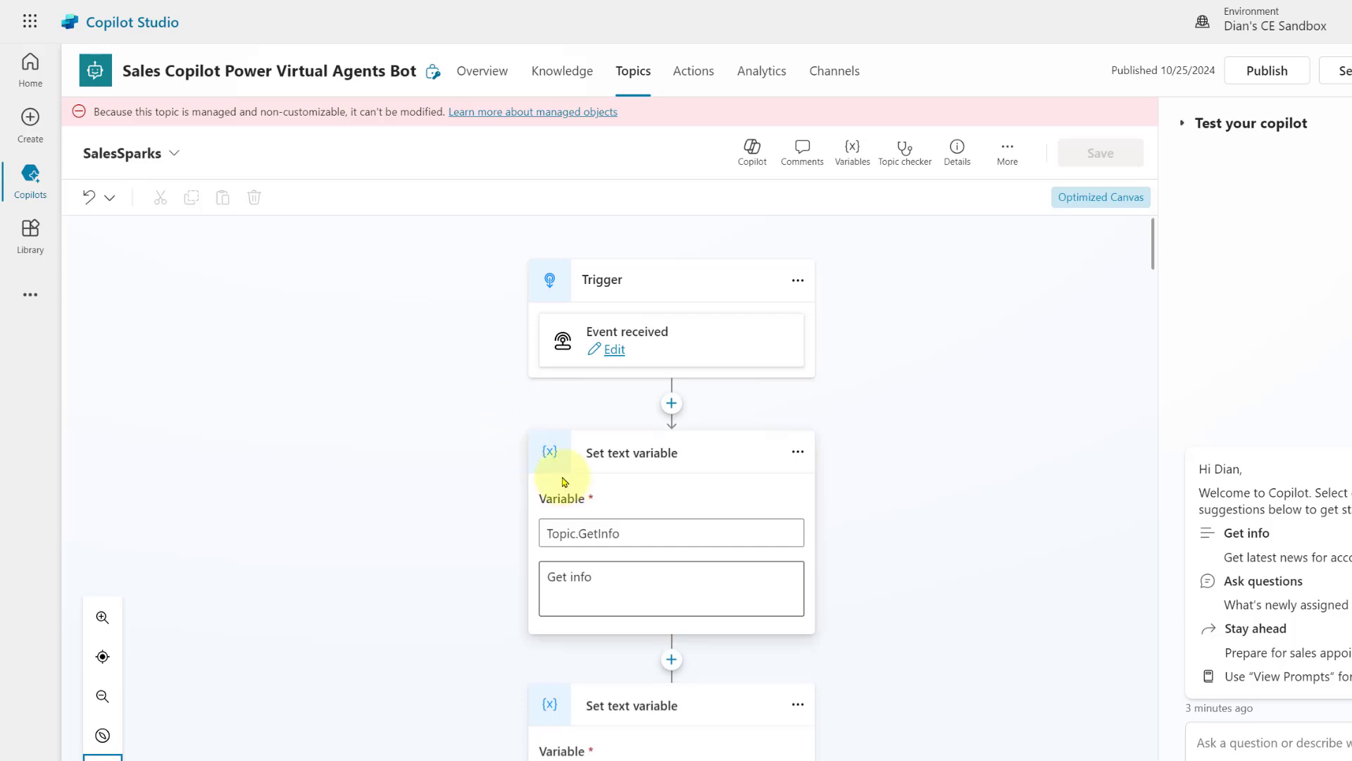
# - Copy the Set text variable node for Topic.GetInfo from the SalesSparks topic
pyautogui.click(600, 482)
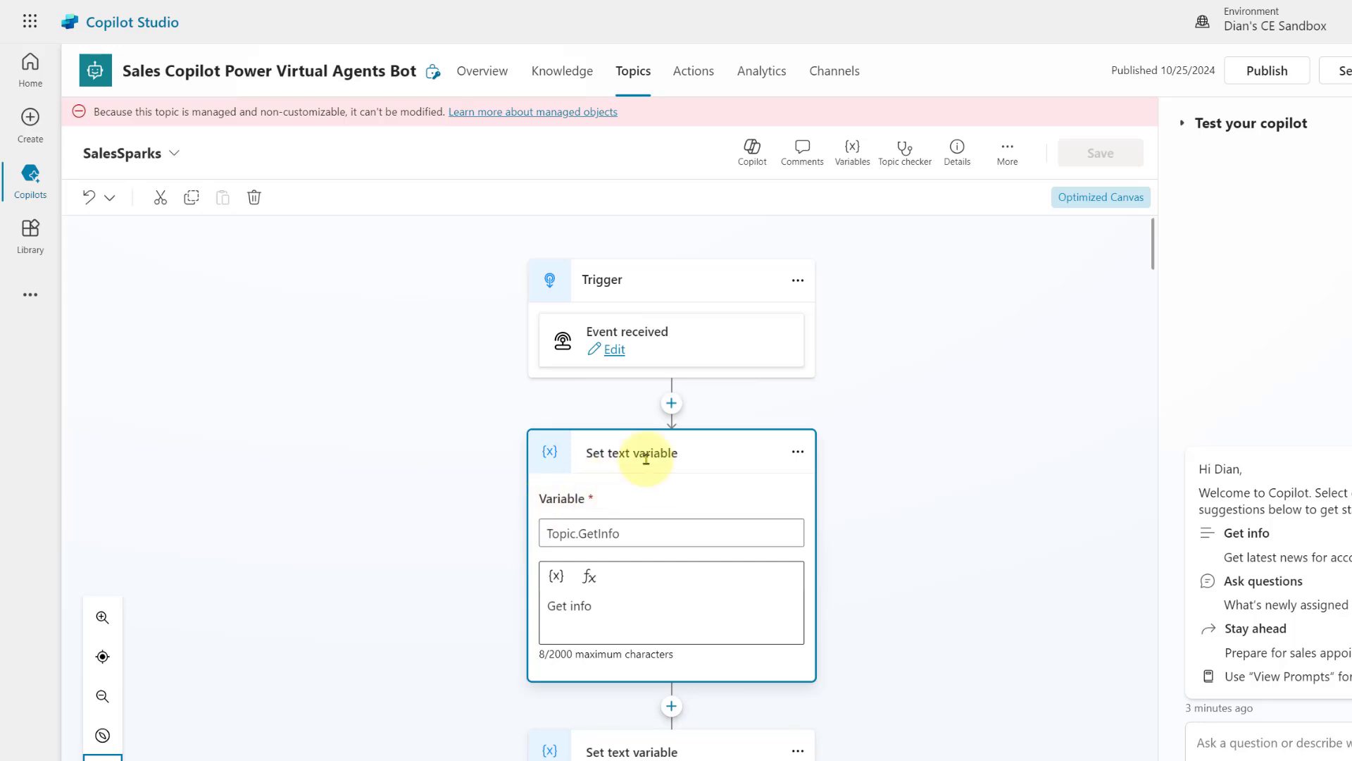
pyautogui.click(671, 403)
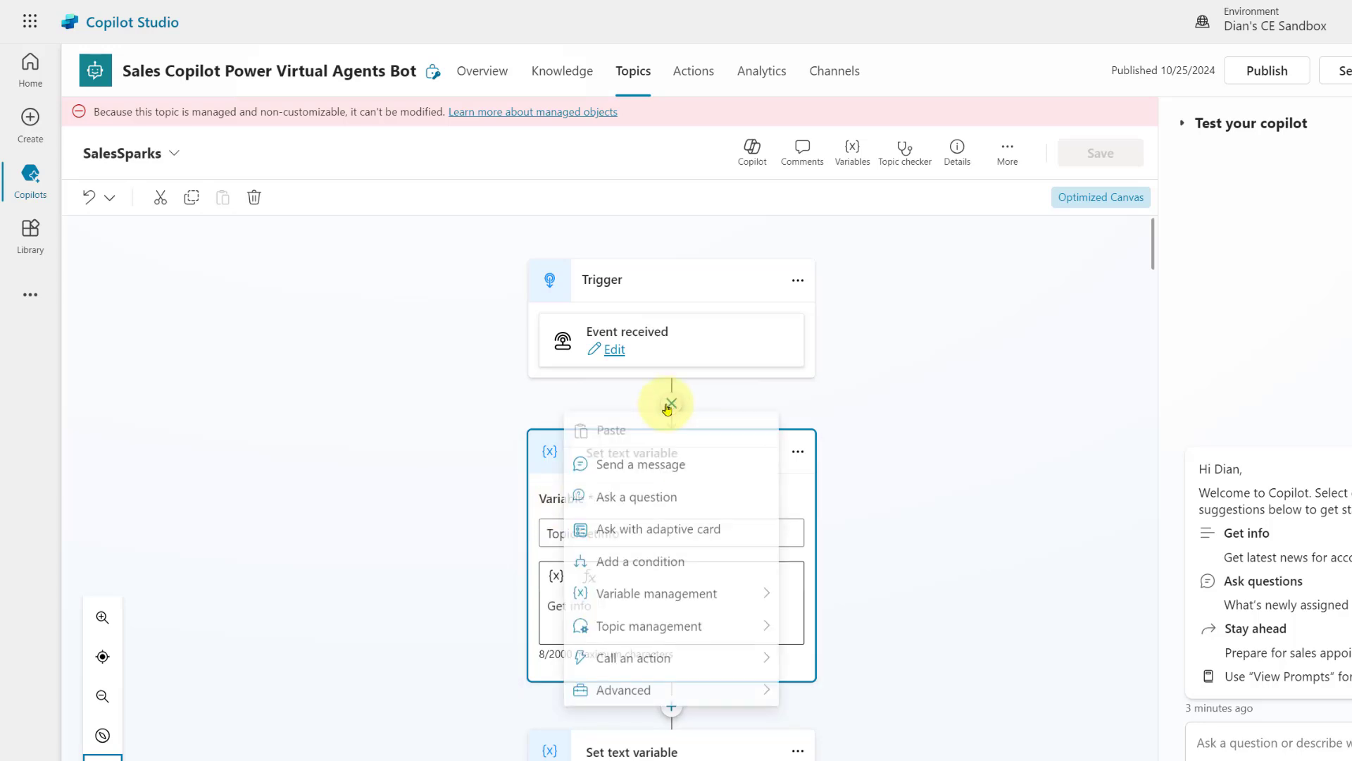
pyautogui.click(889, 392)
pyautogui.click(564, 453)
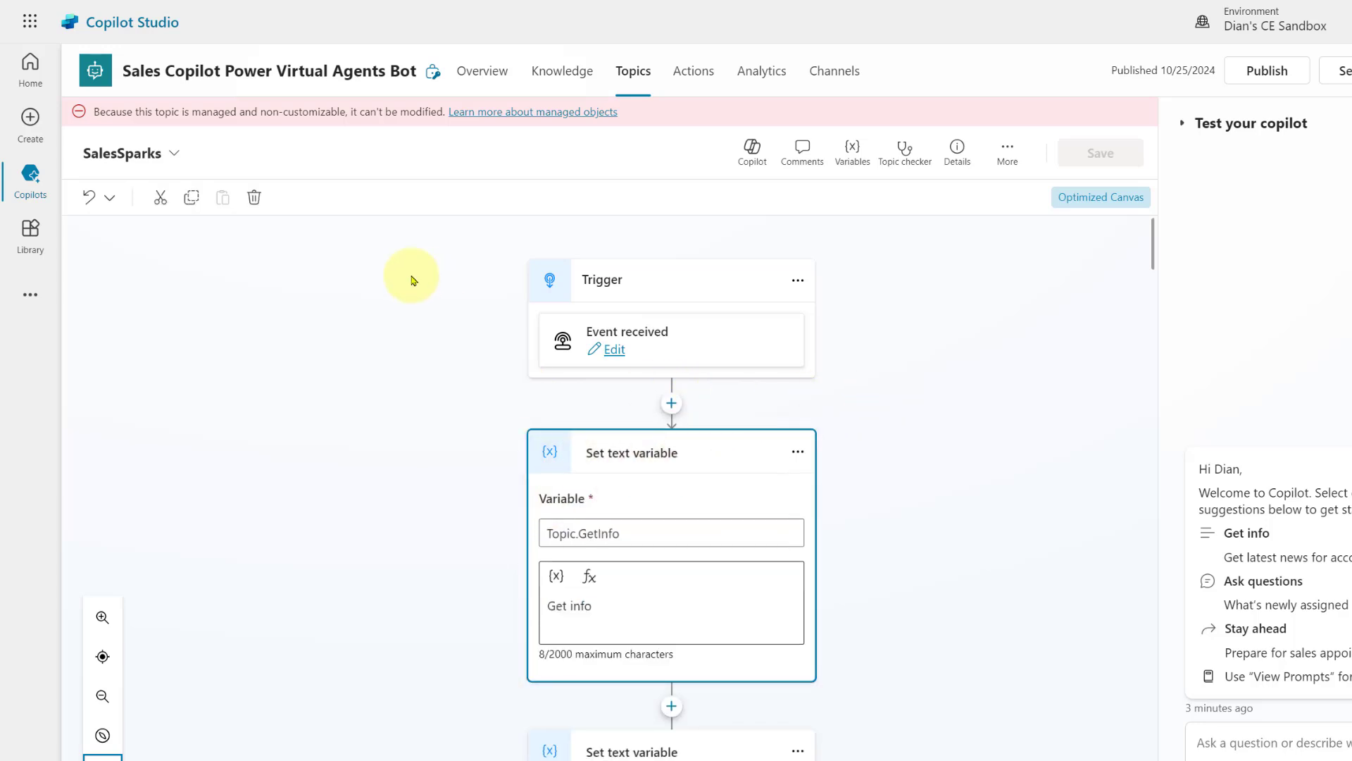
pyautogui.click(190, 200)
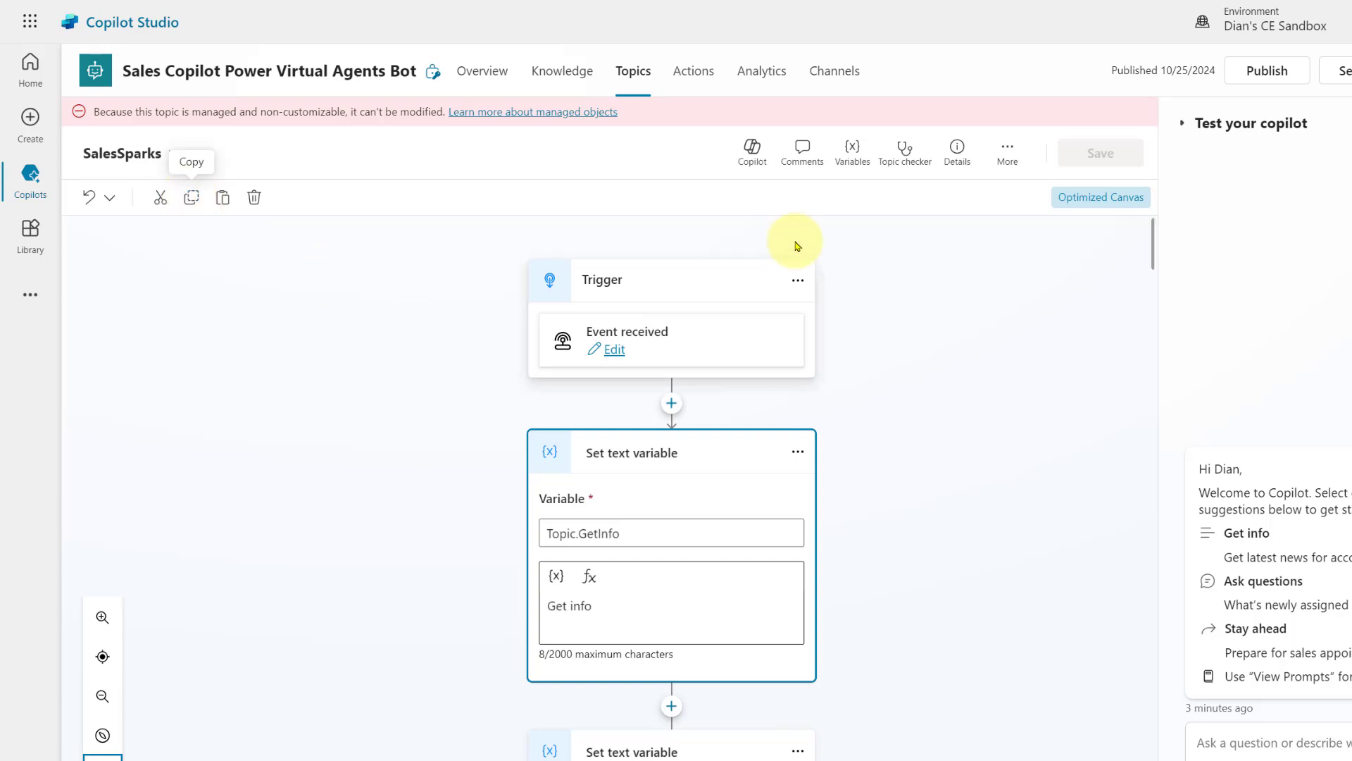
# - Sort the topic list by last modified, newest first, and open the PromptMenu topic
pyautogui.click(634, 74)
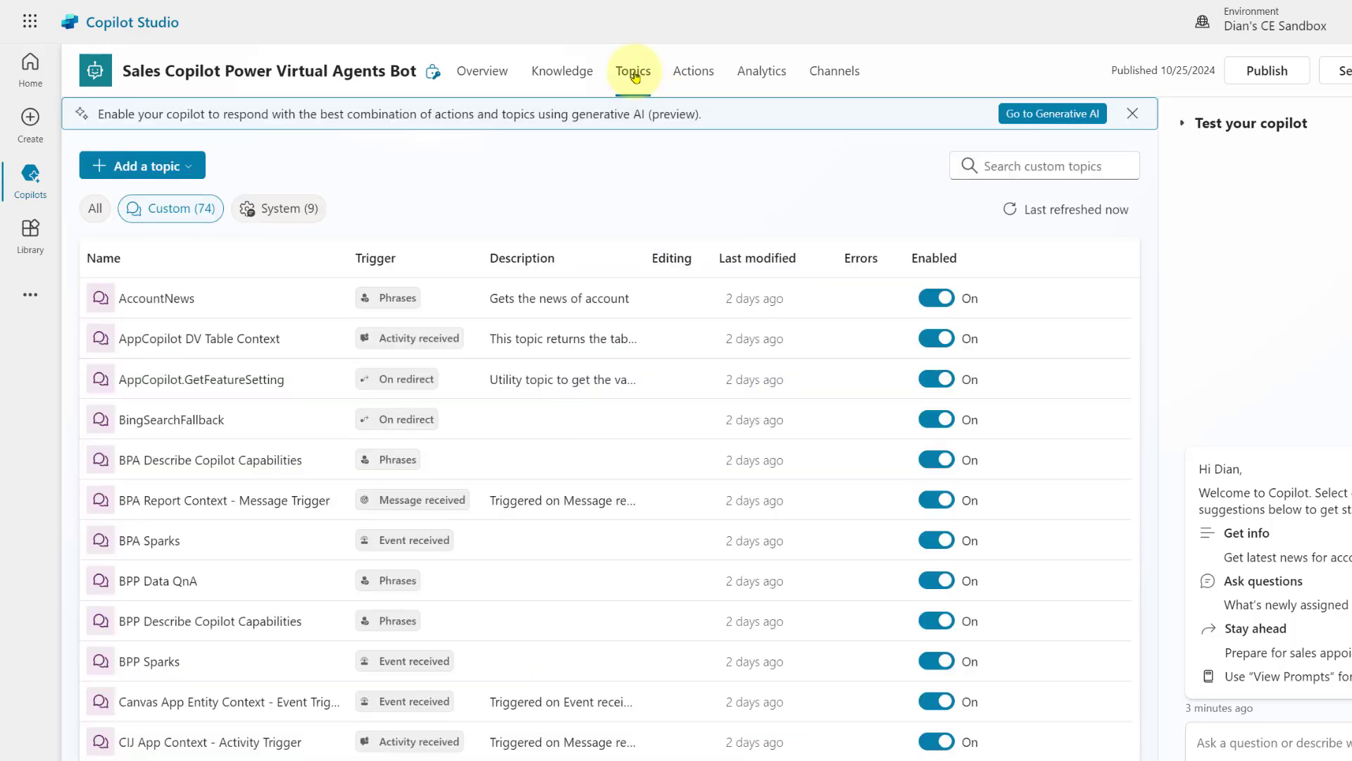
pyautogui.click(784, 259)
pyautogui.click(774, 258)
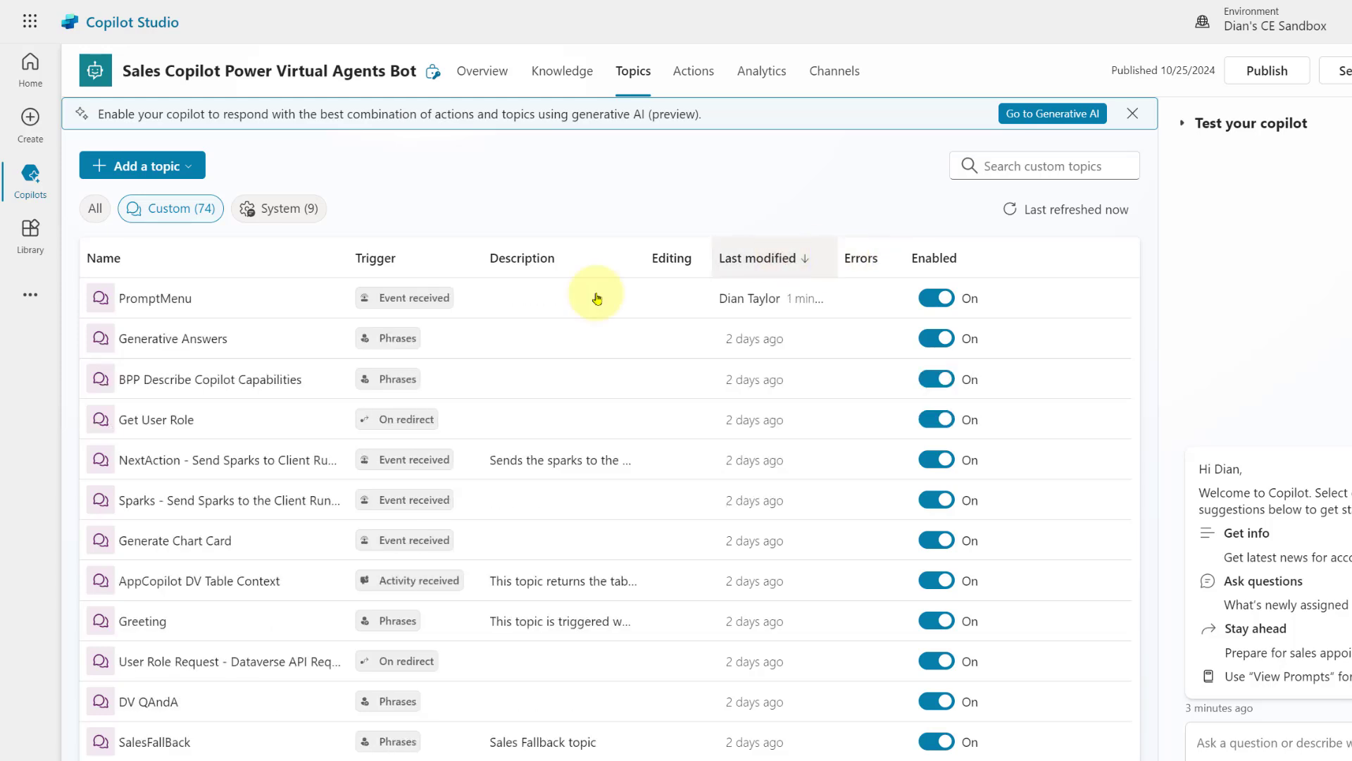
pyautogui.click(160, 296)
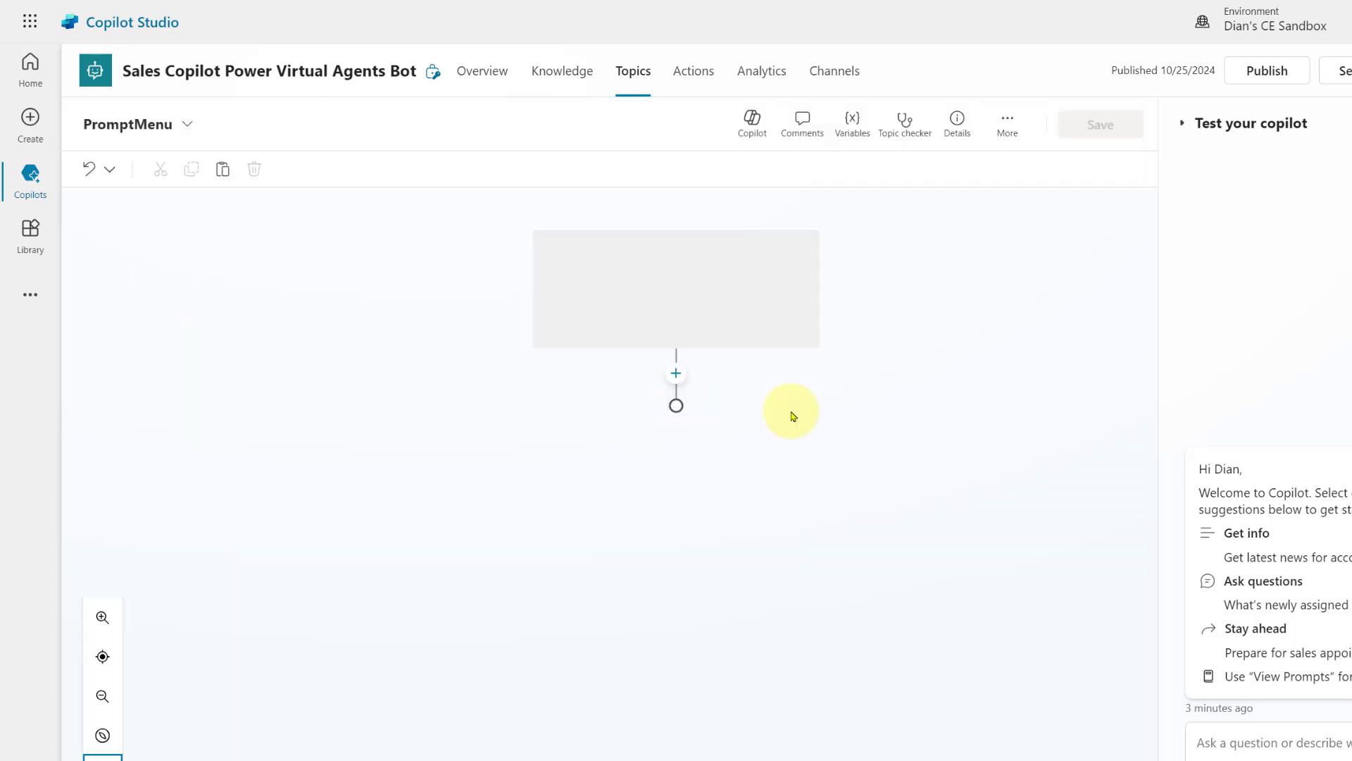
# - Paste the copied Set text variable node below the trigger and set its variable to Topic.CreateCase with the value "Create case"
pyautogui.click(676, 374)
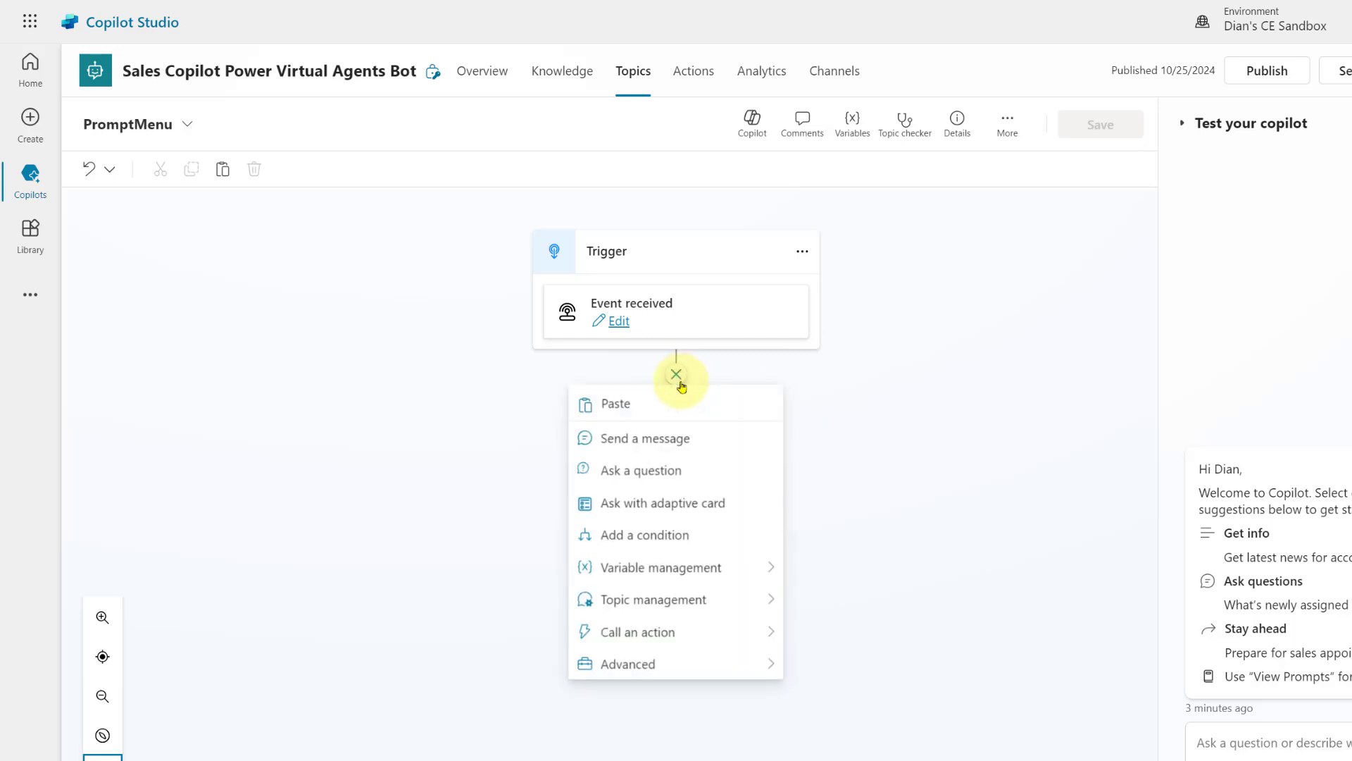
pyautogui.click(617, 403)
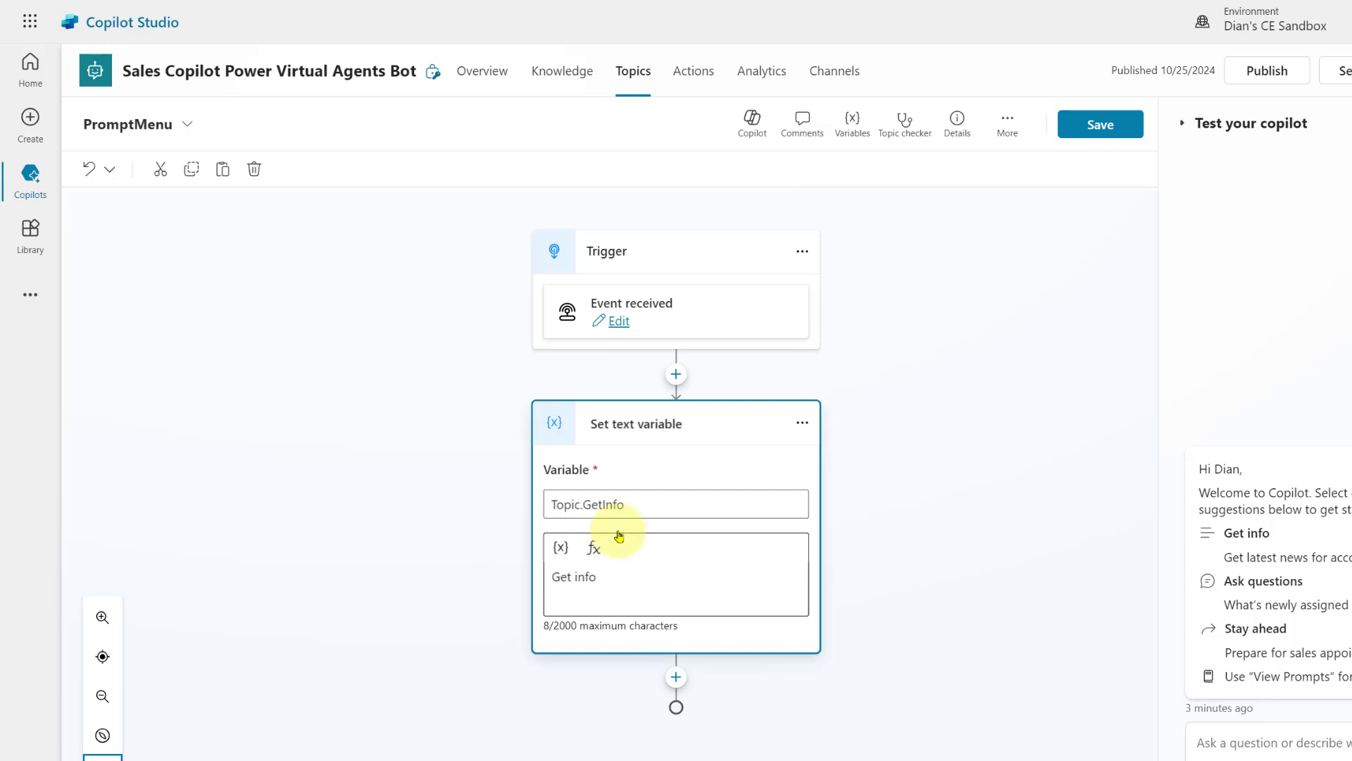
pyautogui.moveTo(641, 502); pyautogui.dragTo(519, 504)
pyautogui.hotkey('ctrl', 'v')
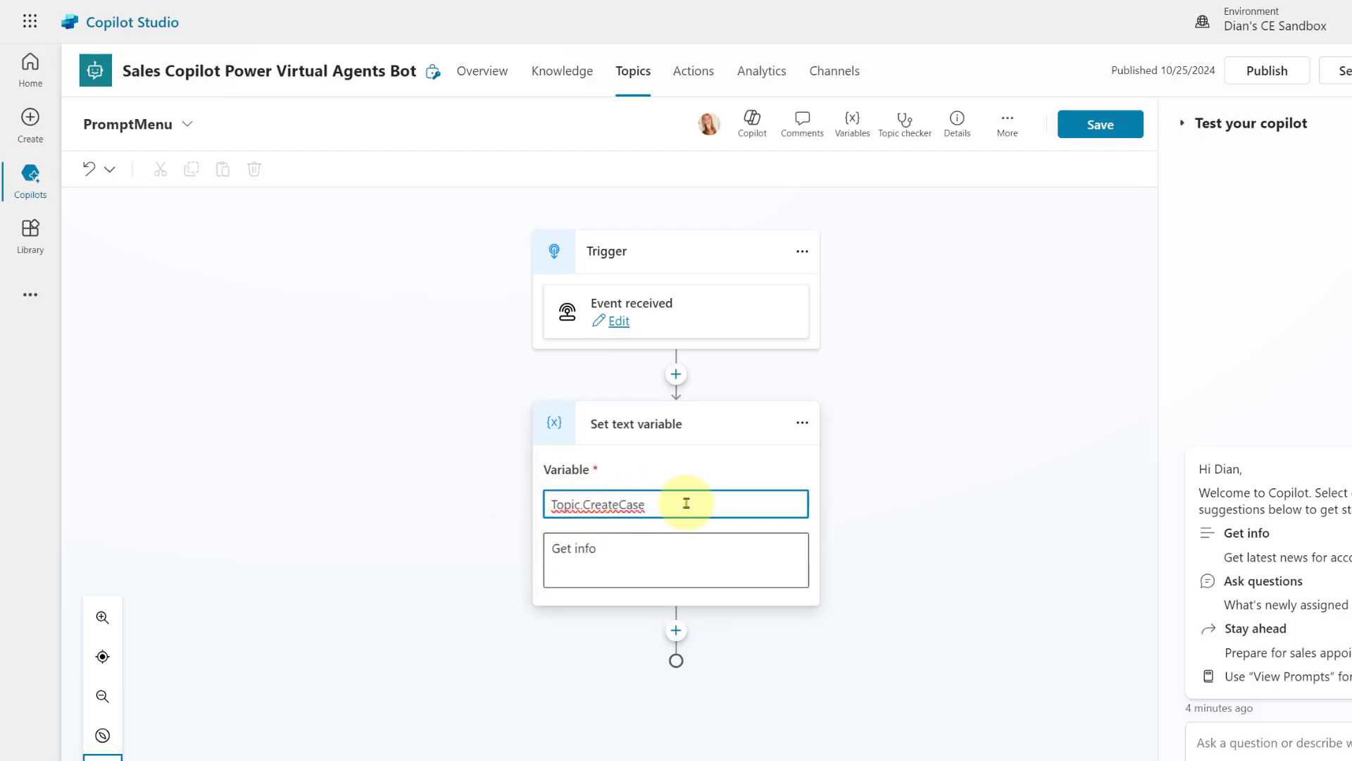
pyautogui.click(450, 505)
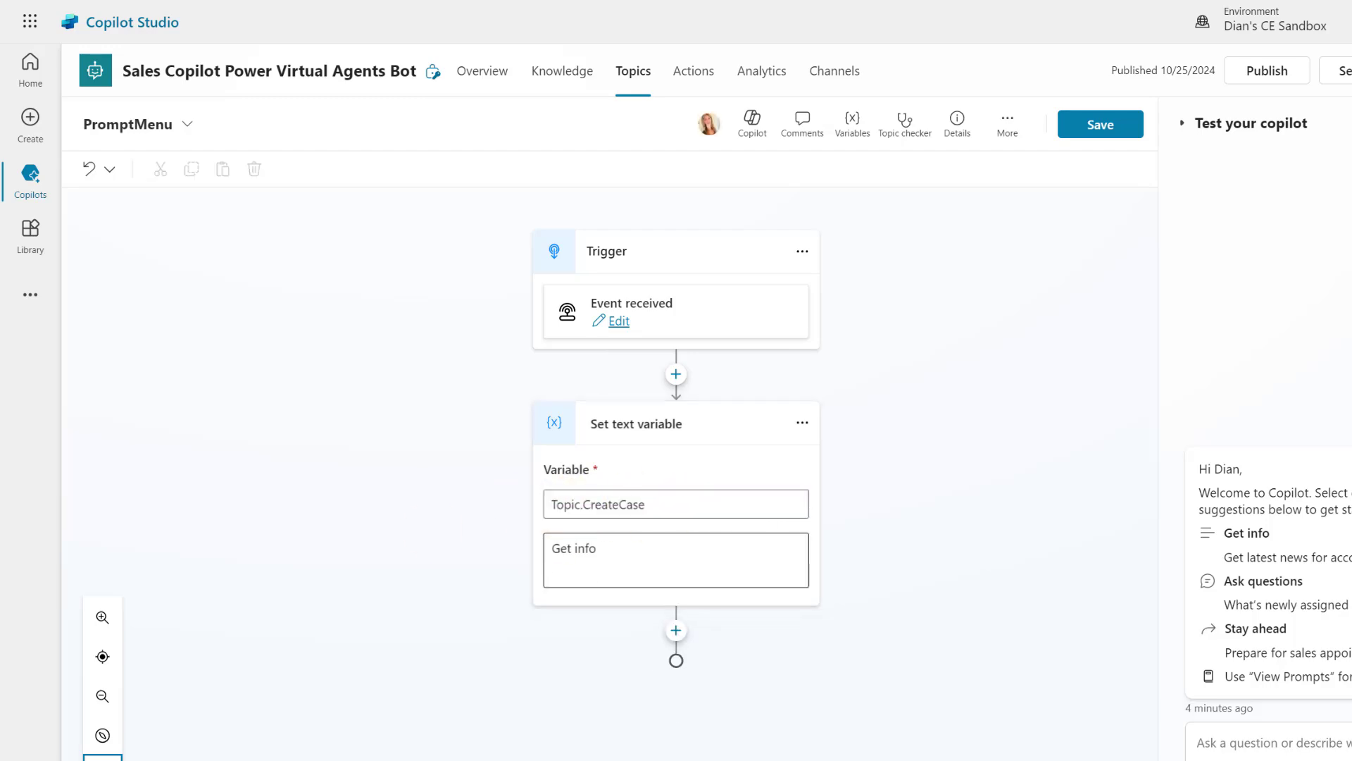
pyautogui.moveTo(613, 548); pyautogui.dragTo(531, 550)
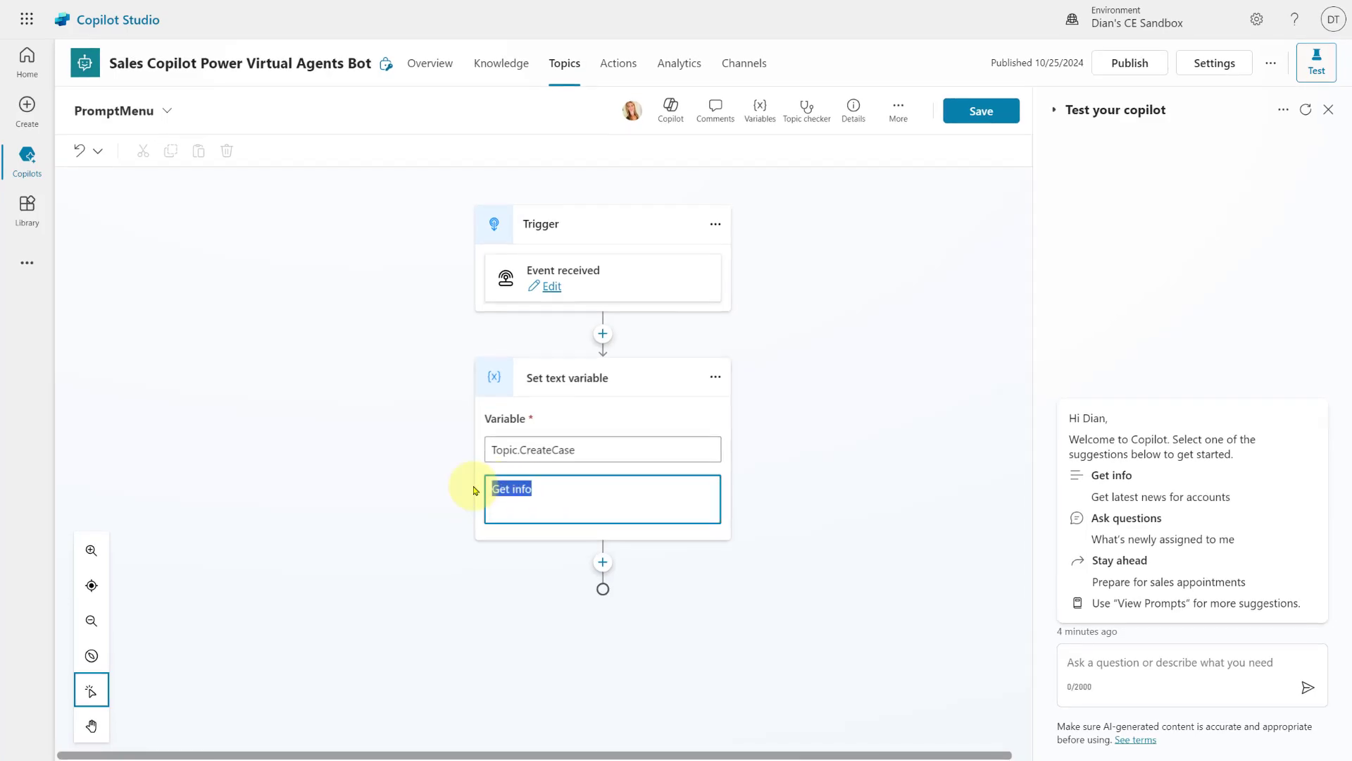
pyautogui.write('Create case')
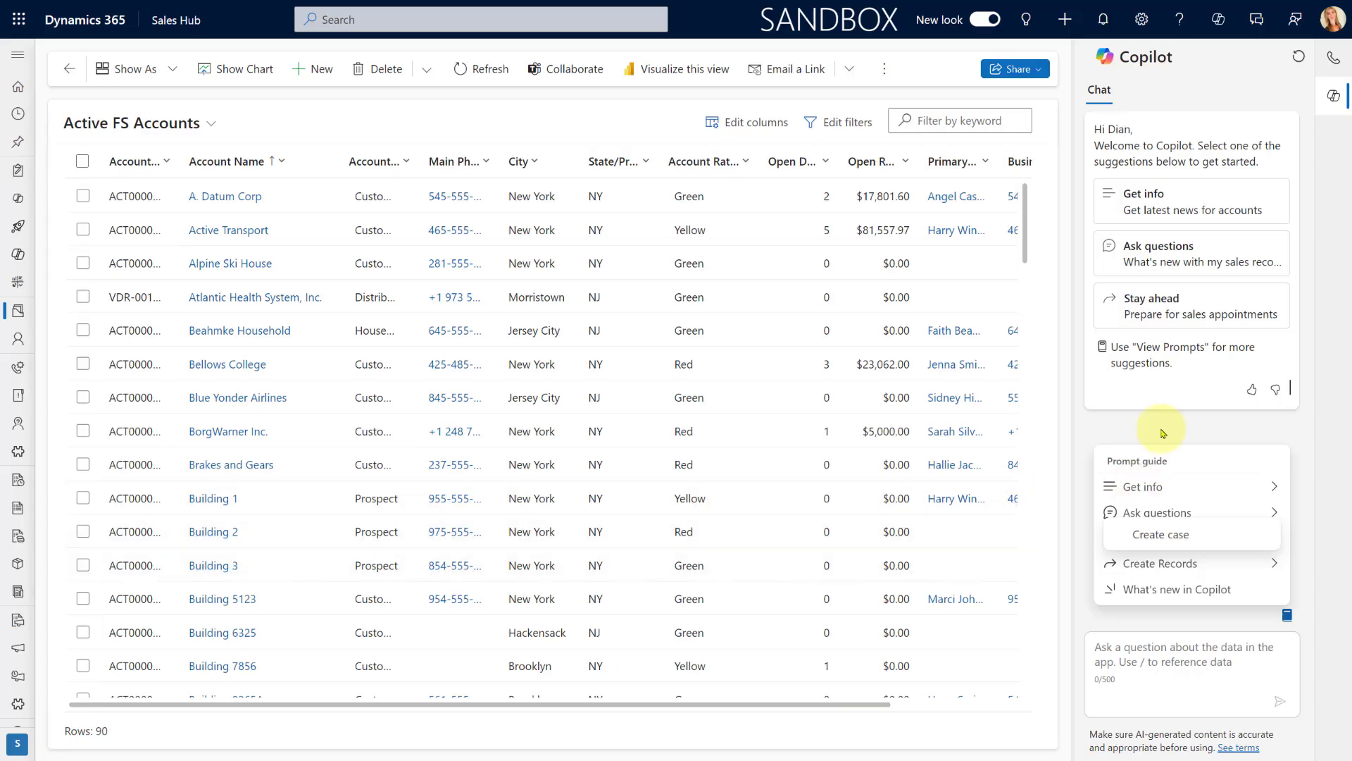
# - Switch to the Dynamics 365 Sales Hub and examine the Create Records entry and its submenu in the Copilot prompt guide
pyautogui.click(1159, 428)
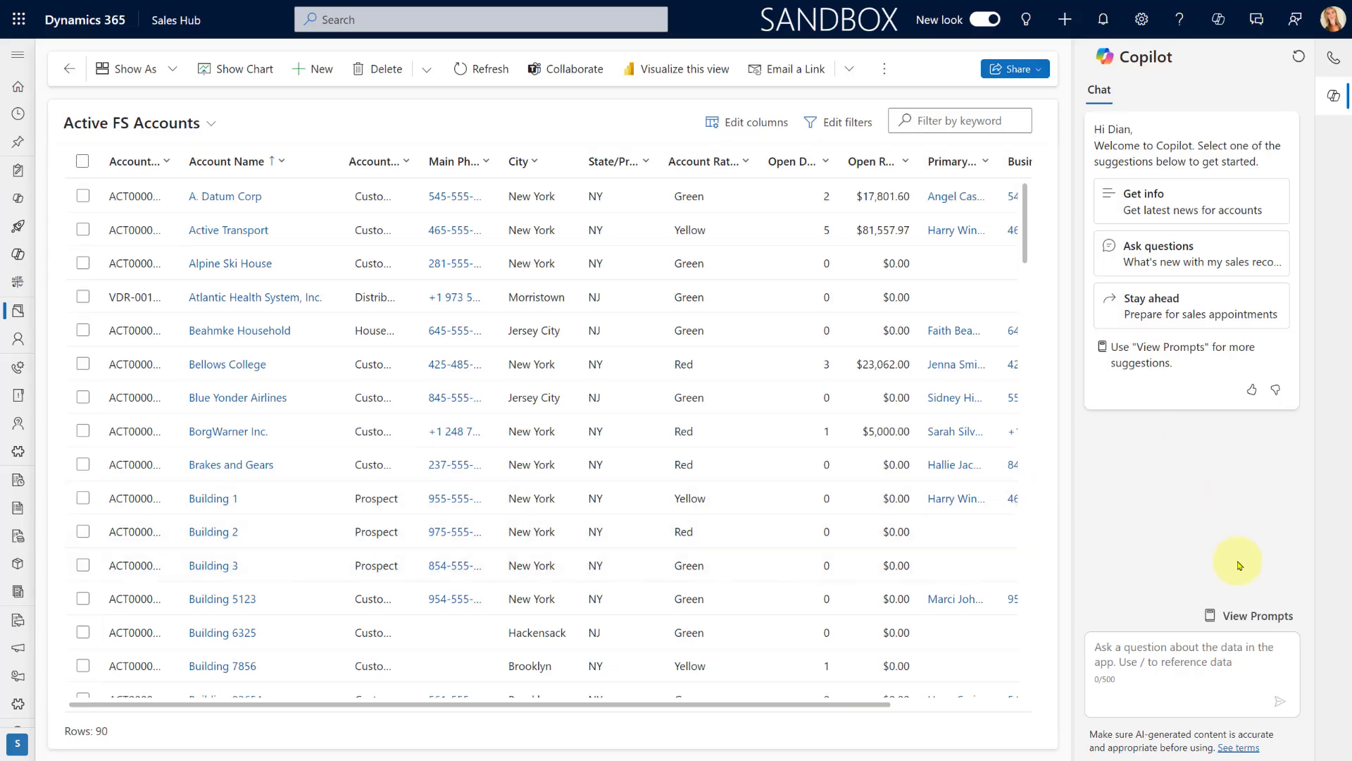
pyautogui.click(1209, 614)
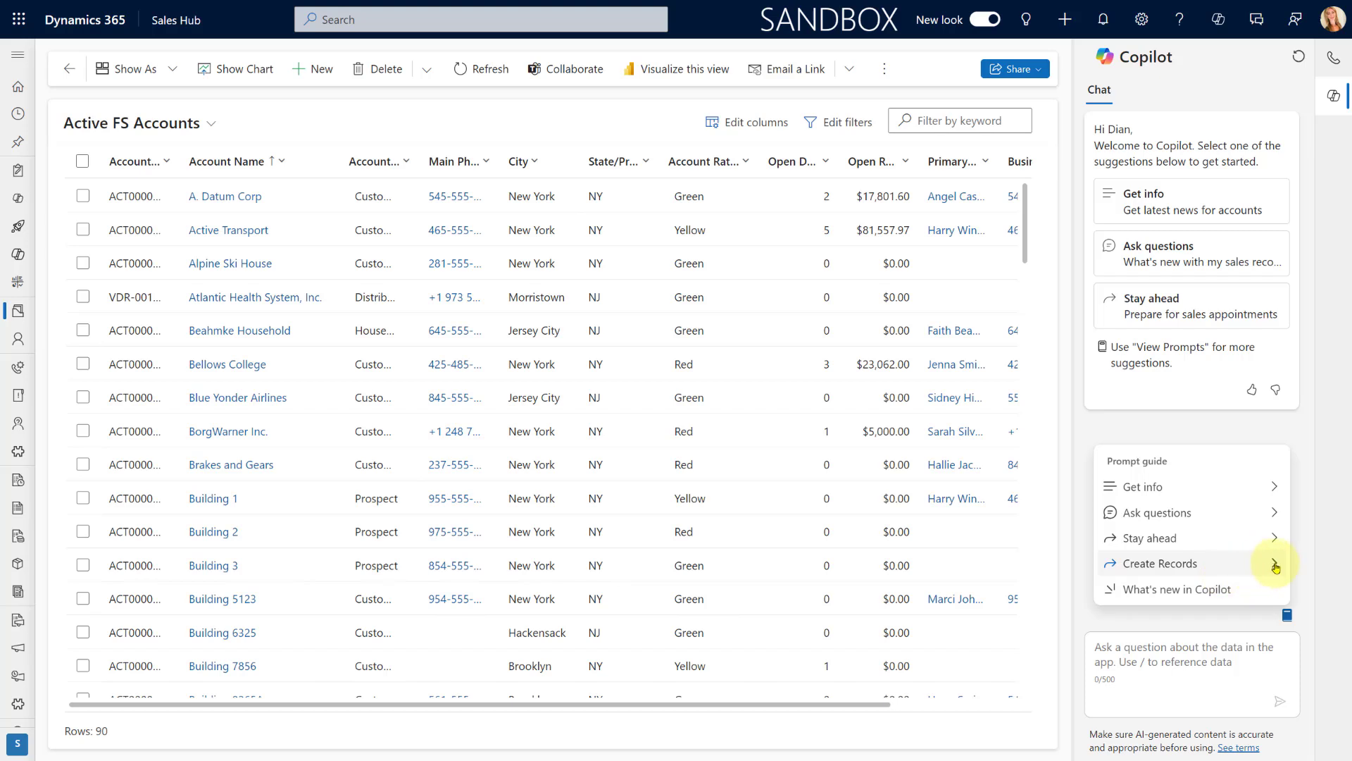
pyautogui.click(1276, 565)
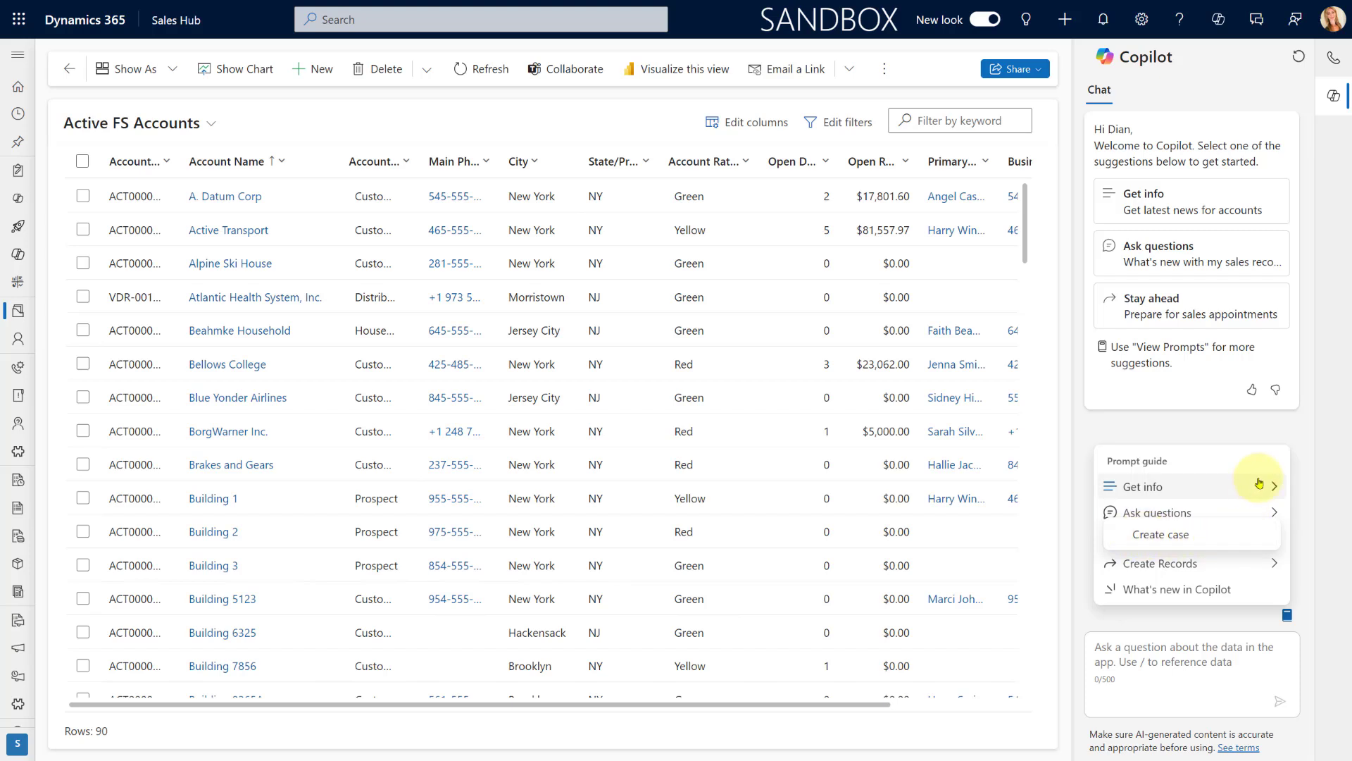
pyautogui.click(1266, 618)
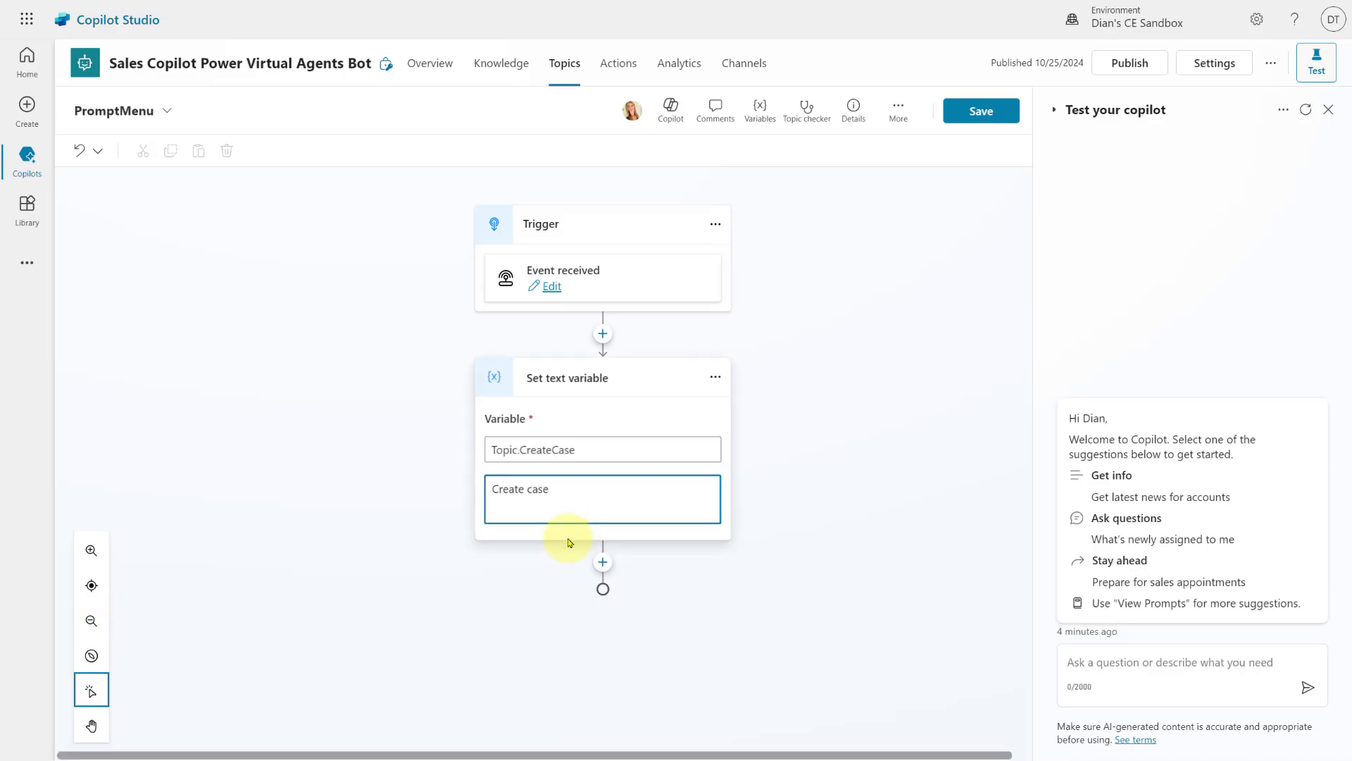
# - Back in Copilot Studio, copy the Topic.CreateCase variable node and paste the duplicate directly below it
pyautogui.click(574, 484)
pyautogui.moveTo(574, 484); pyautogui.dragTo(505, 484)
pyautogui.moveTo(566, 519); pyautogui.dragTo(494, 515)
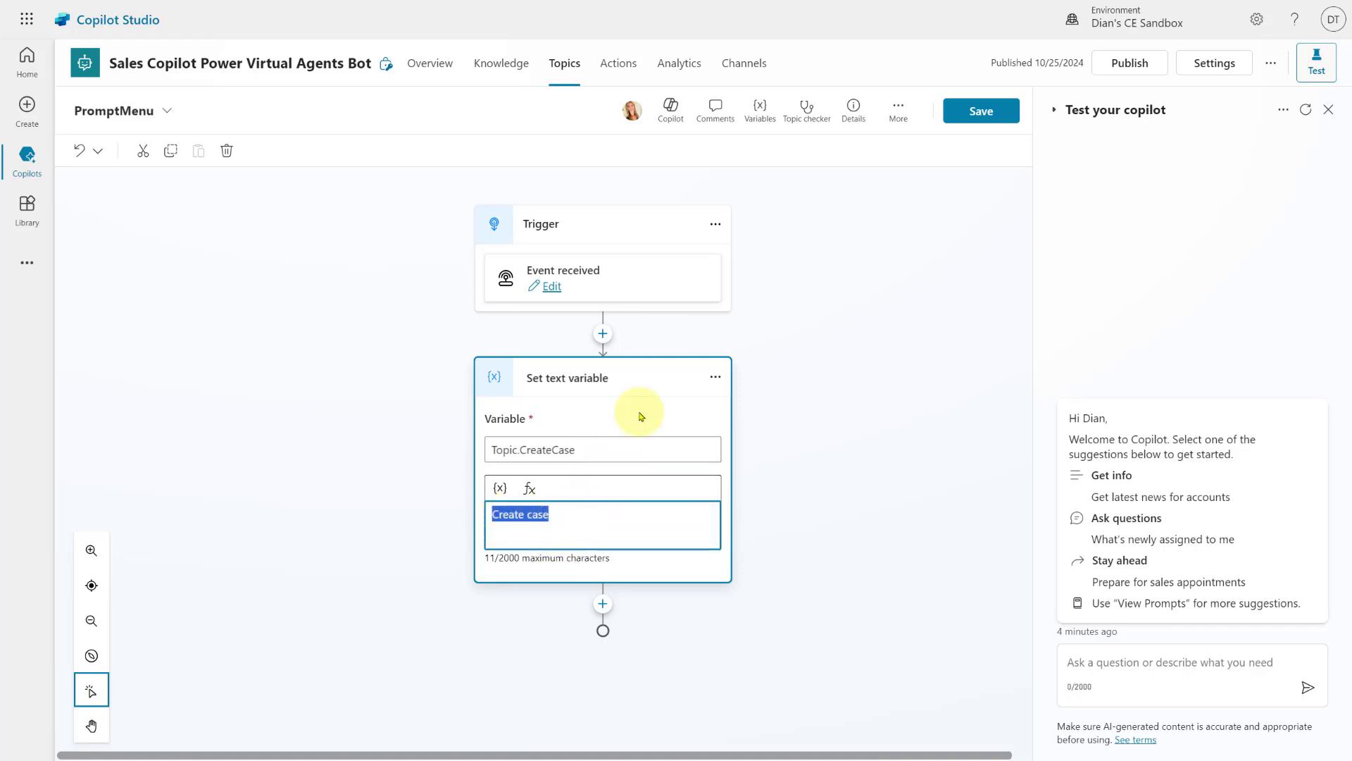
pyautogui.click(650, 372)
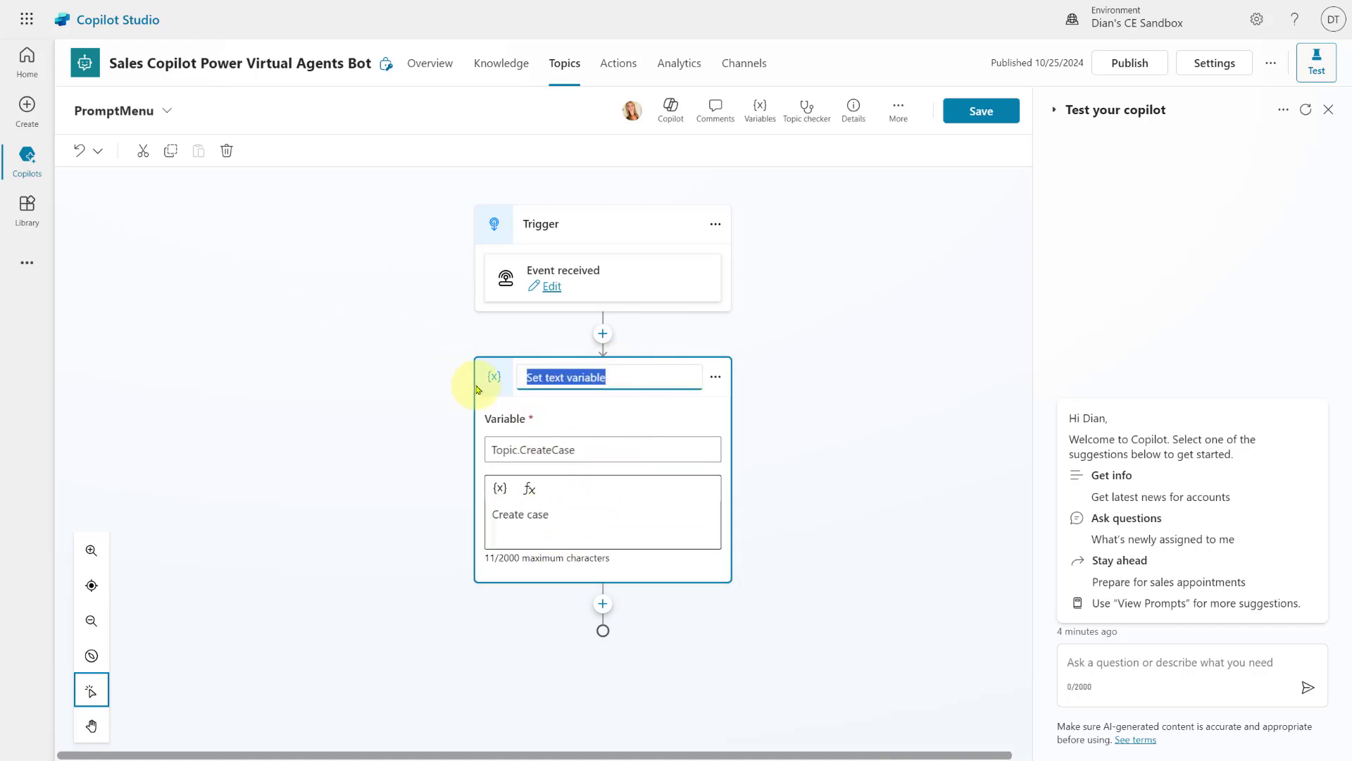
pyautogui.click(170, 151)
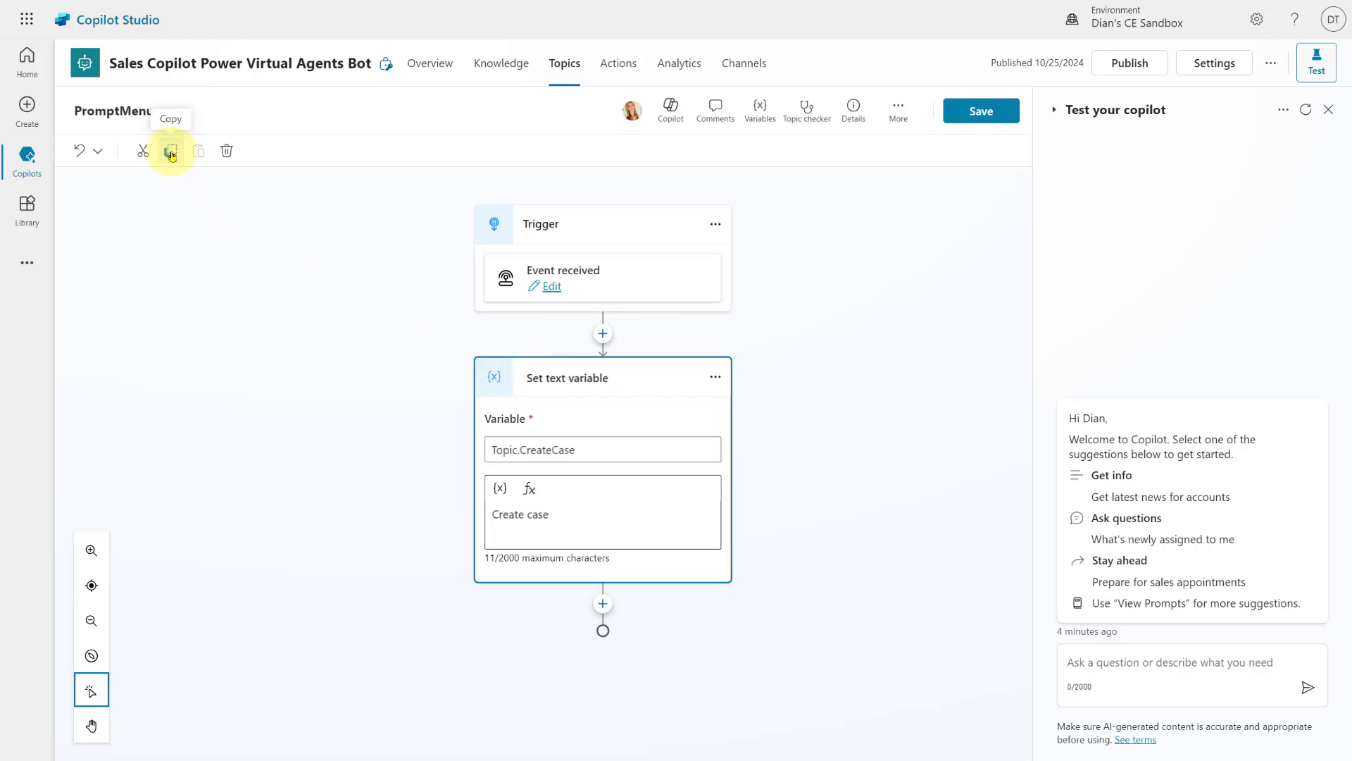
pyautogui.click(603, 604)
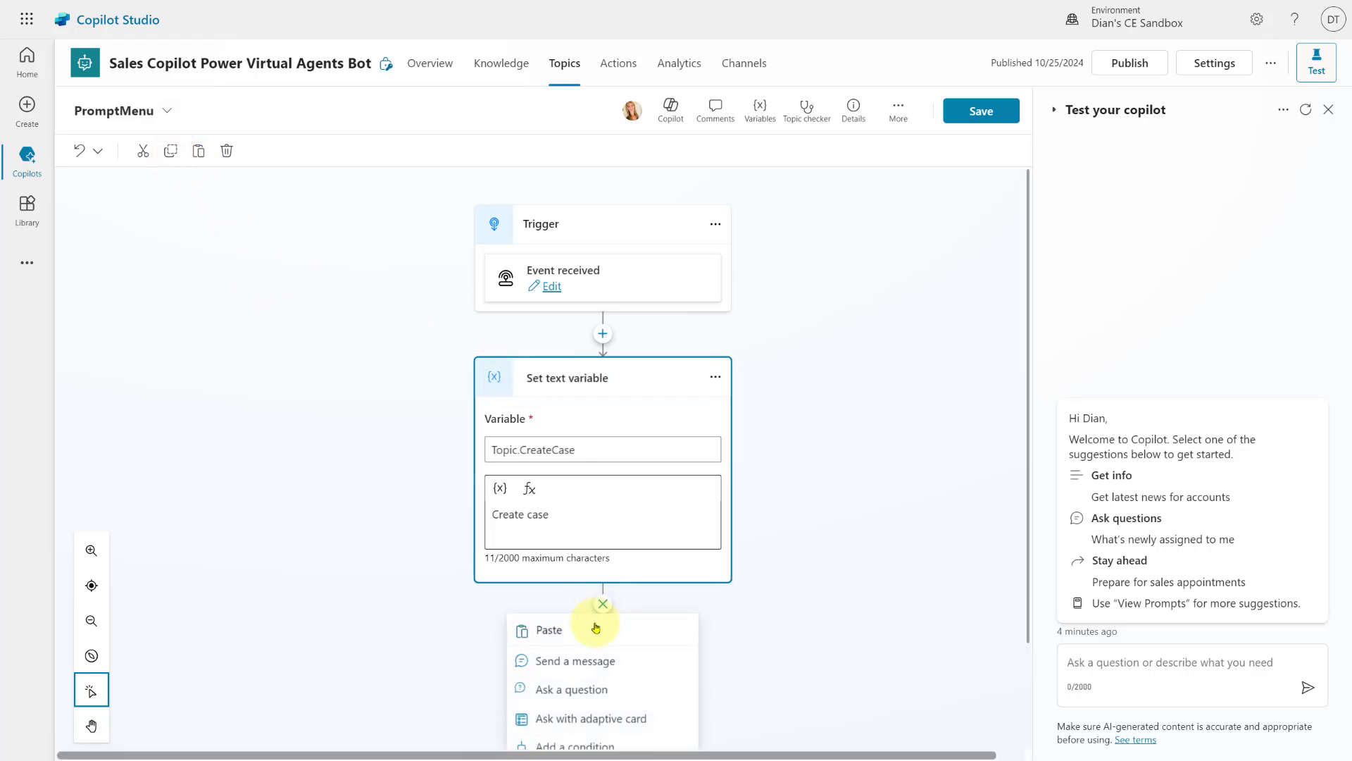
pyautogui.click(595, 627)
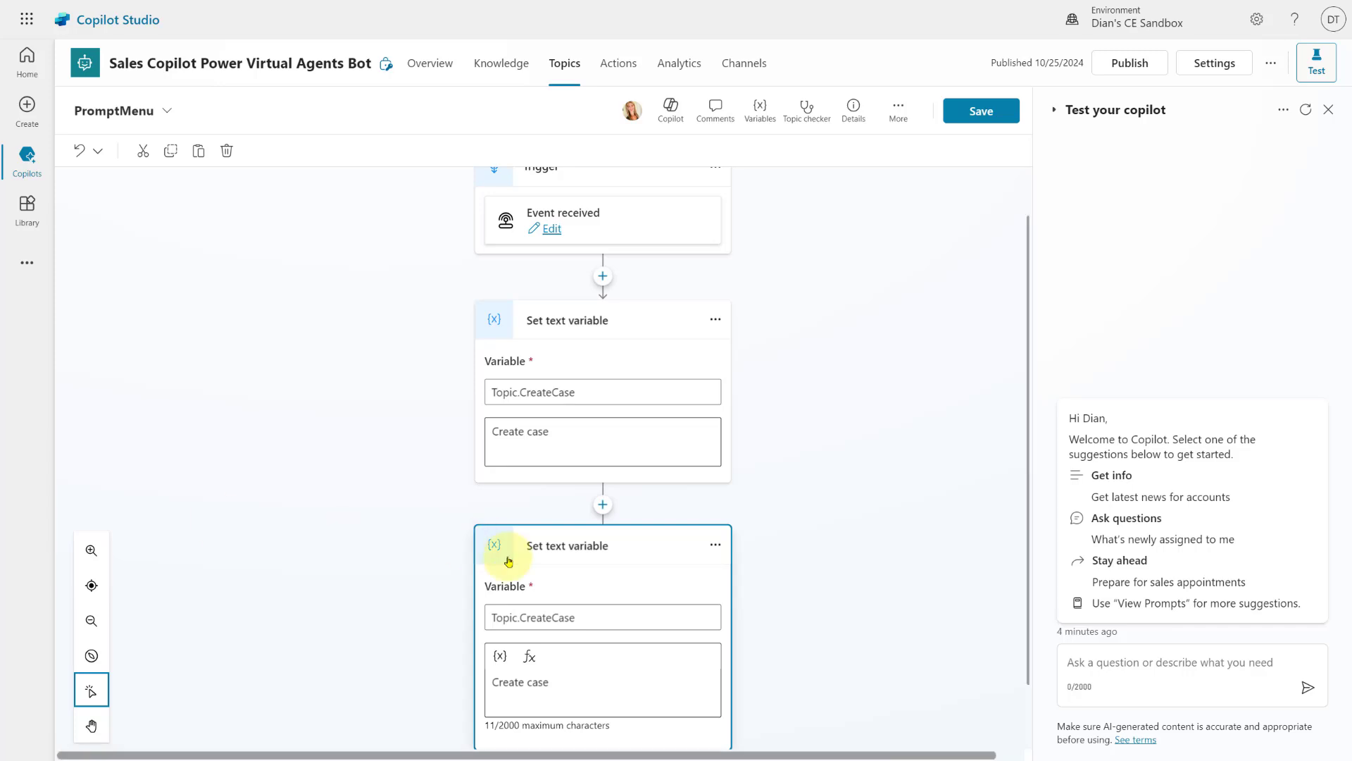
# - Set the duplicated node's variable to Topic.CreateRecords and its value to "Create Records"
pyautogui.moveTo(598, 616); pyautogui.dragTo(473, 615)
pyautogui.write('Topic.CreateRecords')
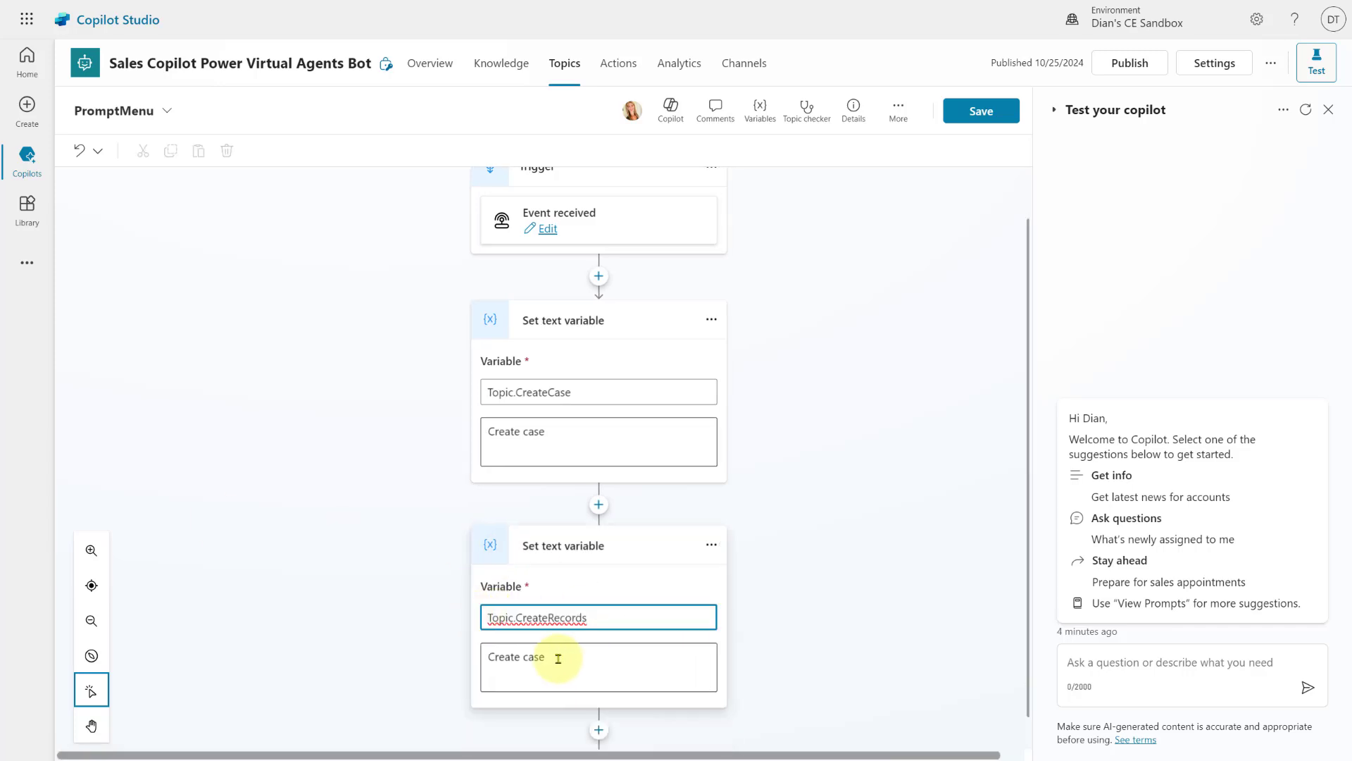
pyautogui.doubleClick(533, 657)
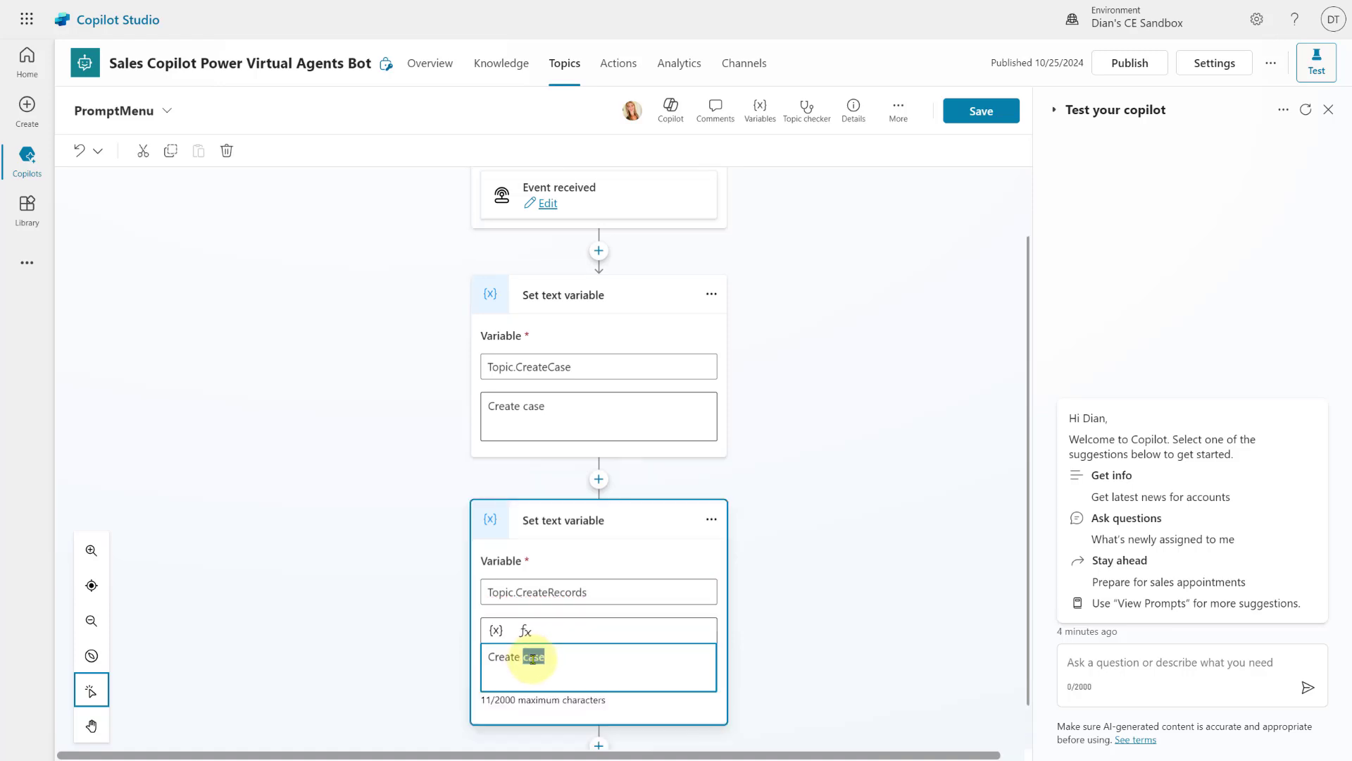
pyautogui.write('Record')
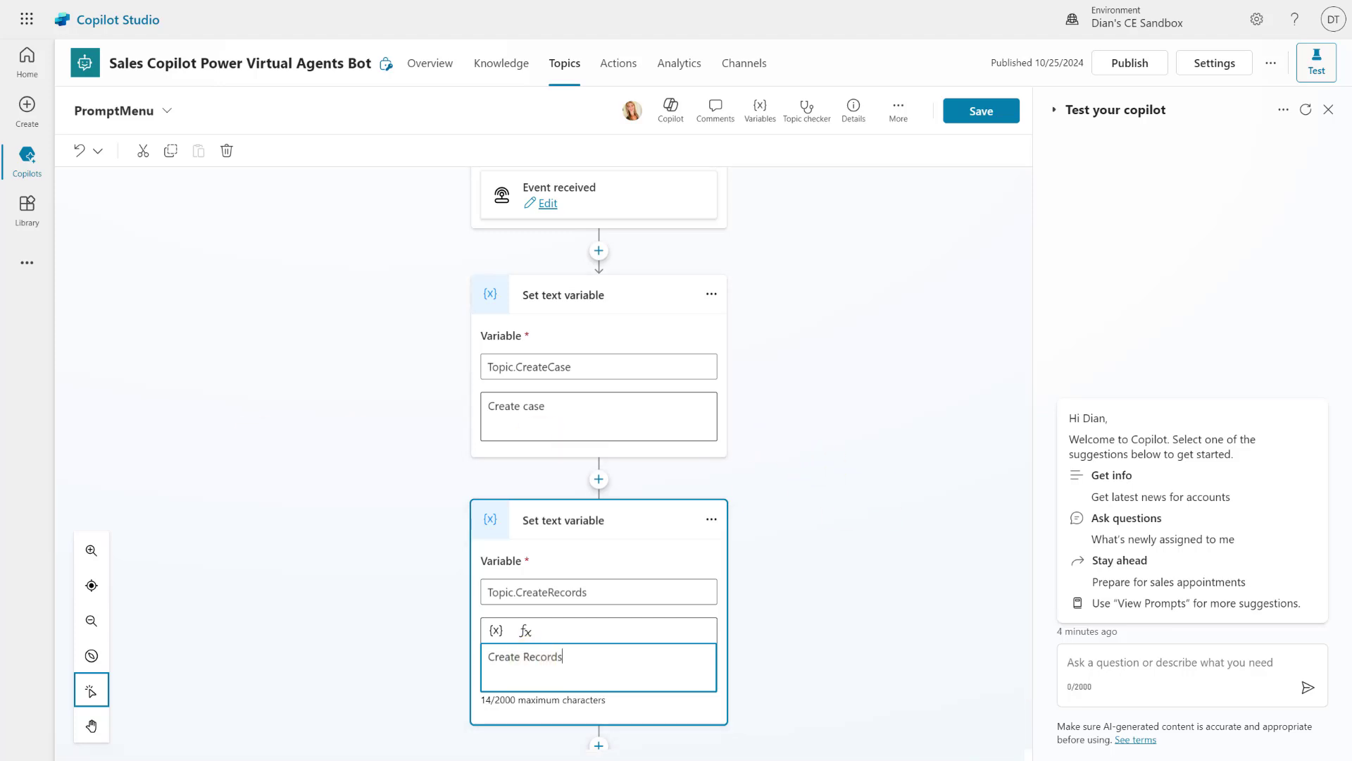
# - Add a Parse value node below the Topic.CreateRecords variable node
pyautogui.scroll(-1, 778, 531)
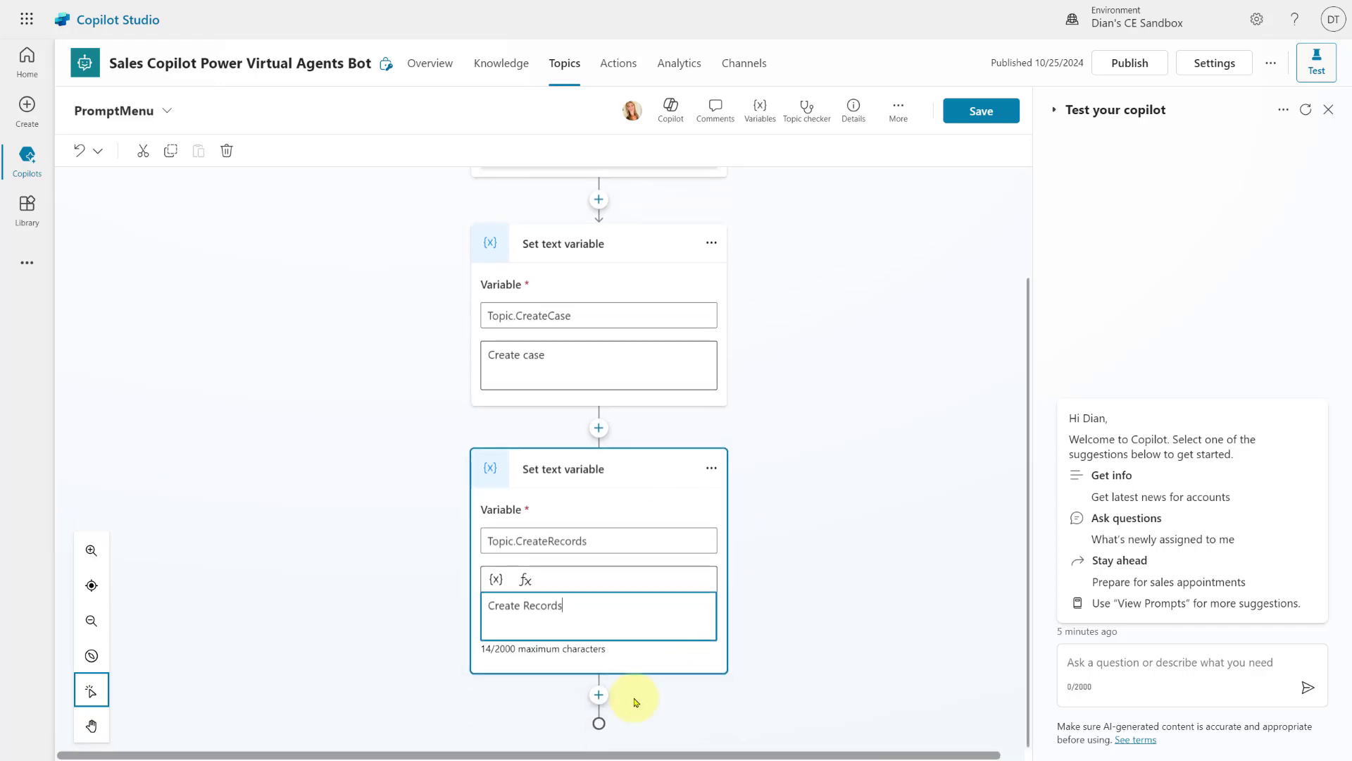
pyautogui.click(604, 696)
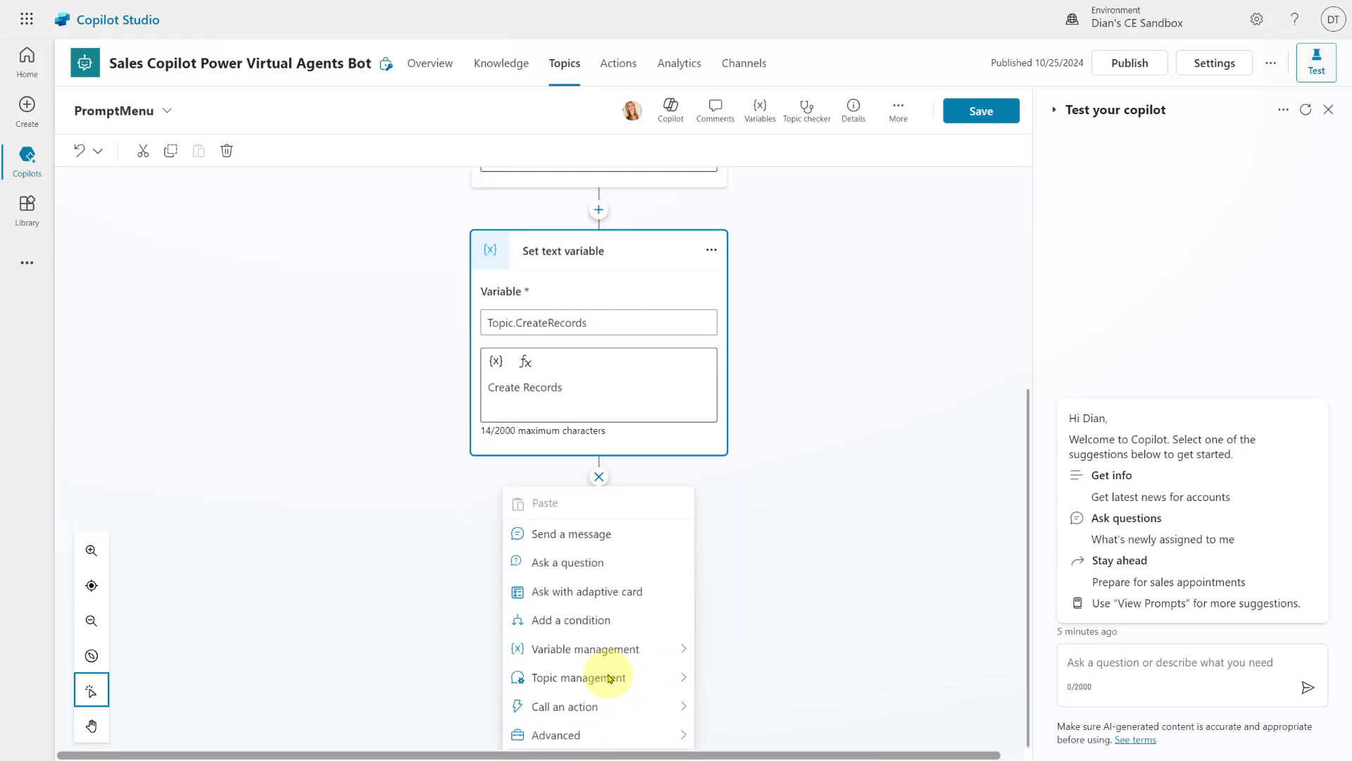
pyautogui.moveTo(610, 679)
pyautogui.moveTo(606, 647)
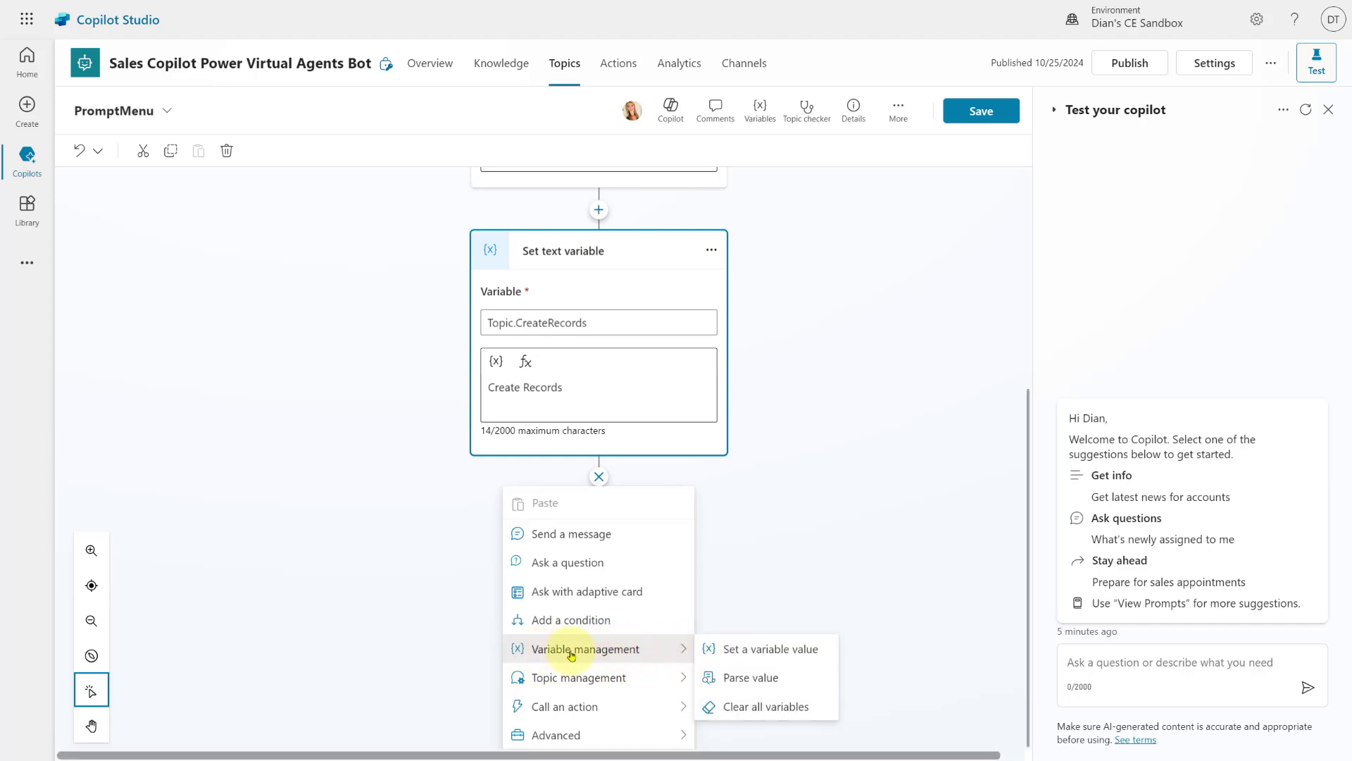
pyautogui.click(742, 680)
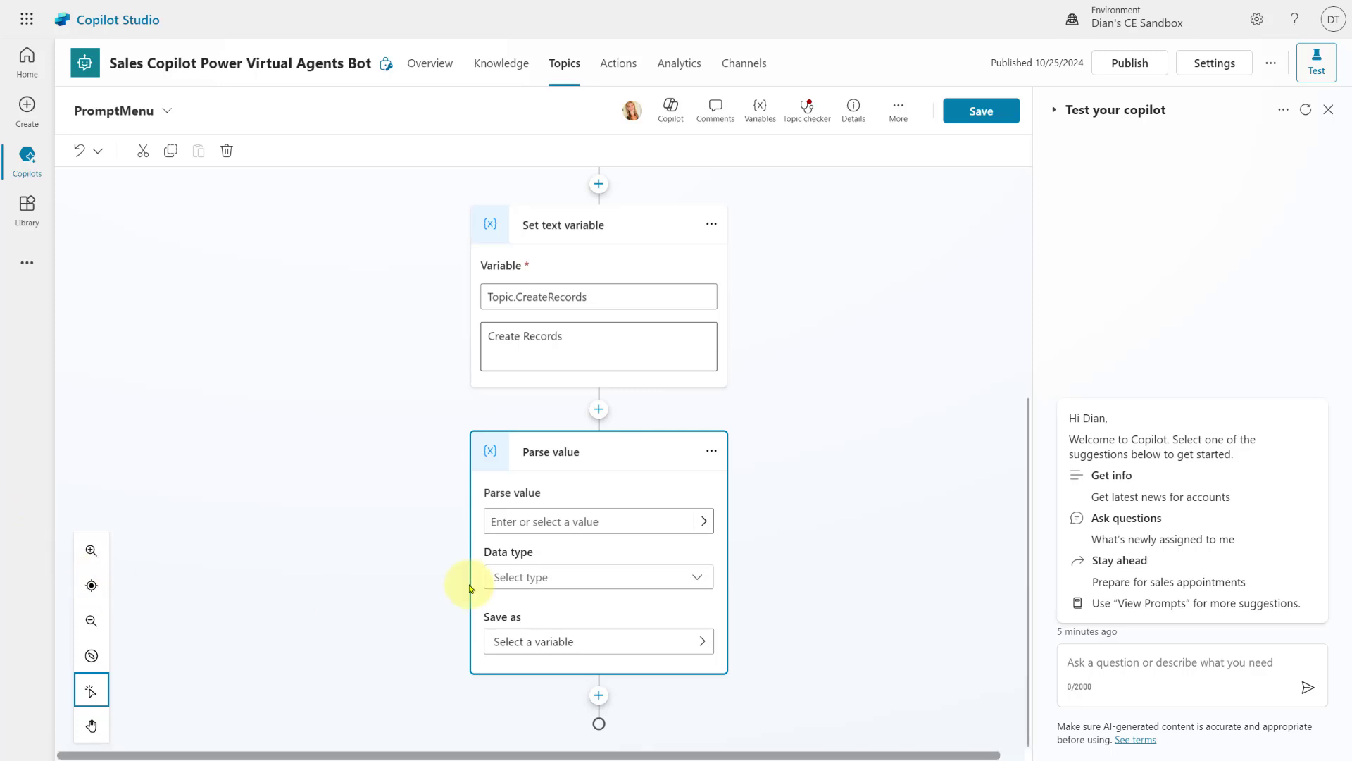
# - Set the Parse value node's value to empty square brackets [ ] and its data type to Table
pyautogui.click(526, 521)
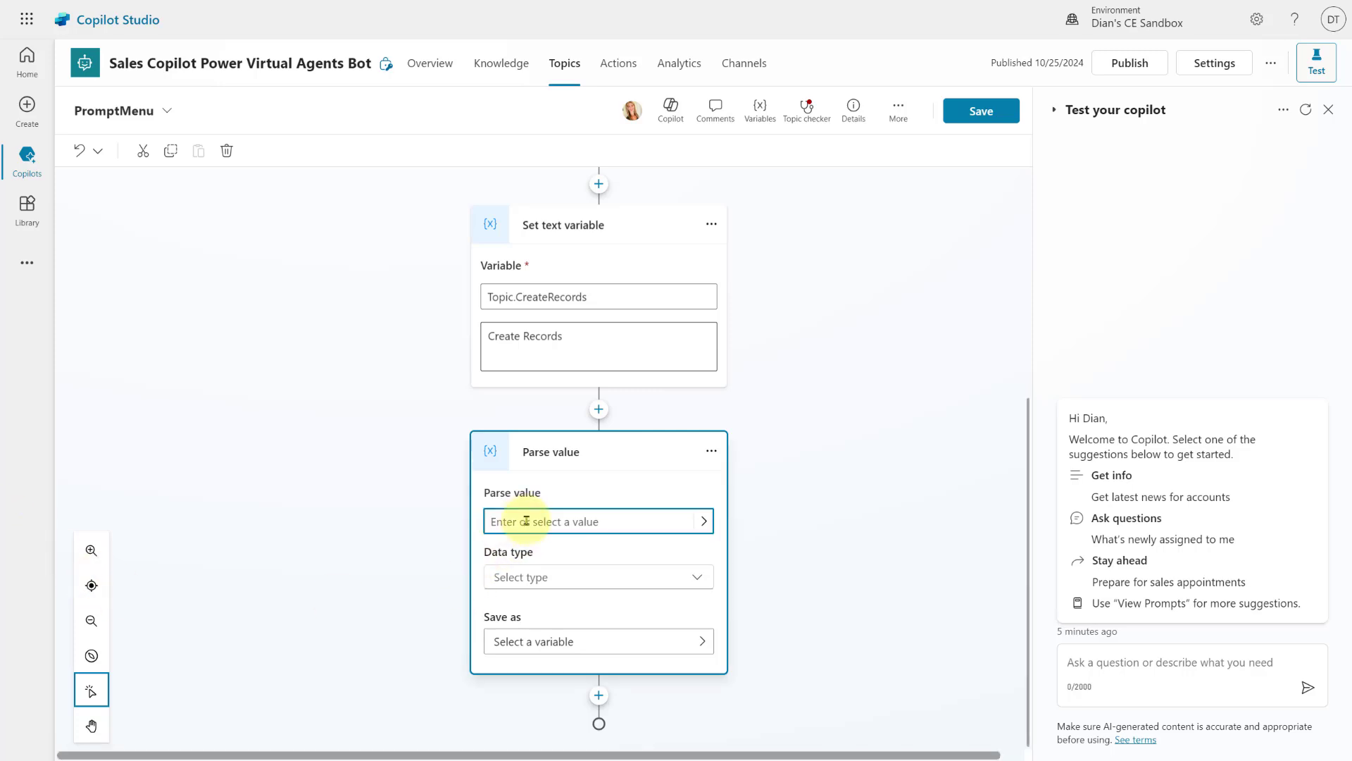
pyautogui.write('(')
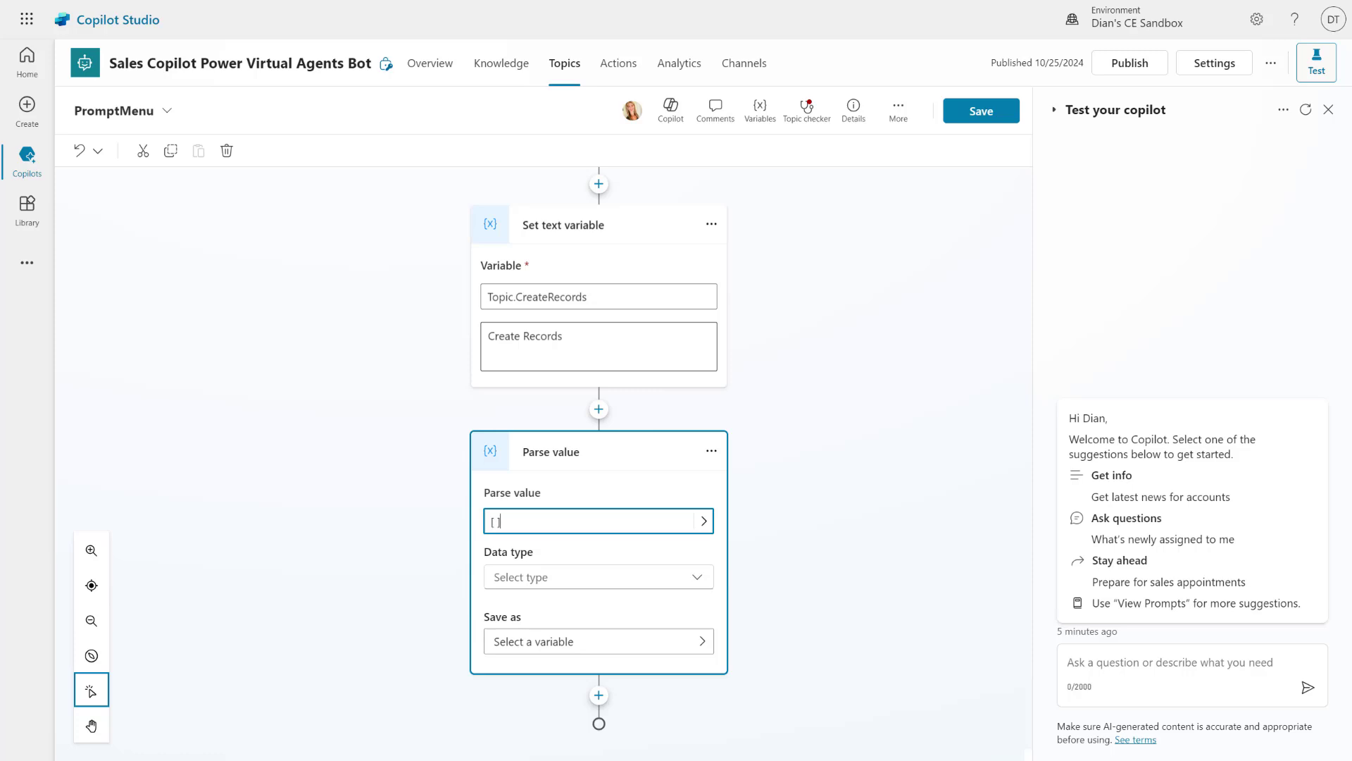
pyautogui.click(697, 577)
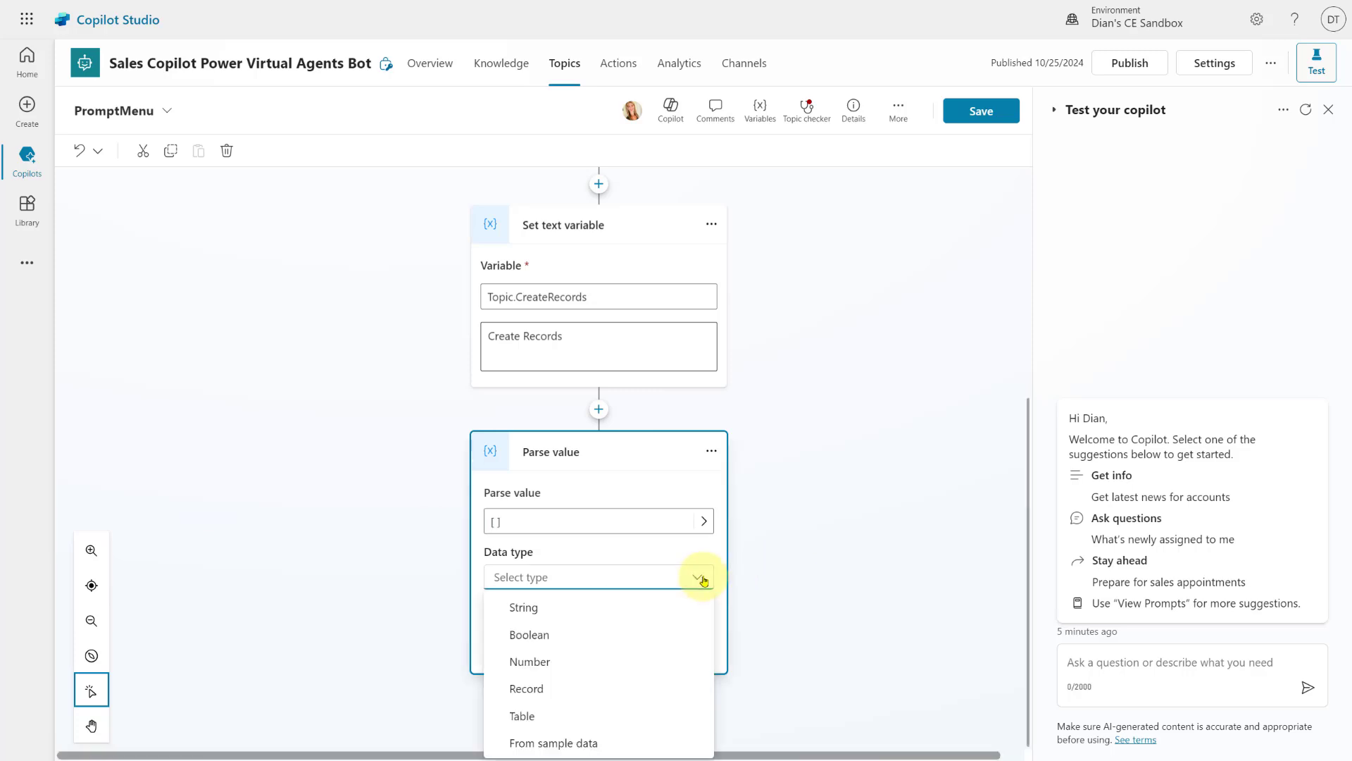
pyautogui.click(552, 716)
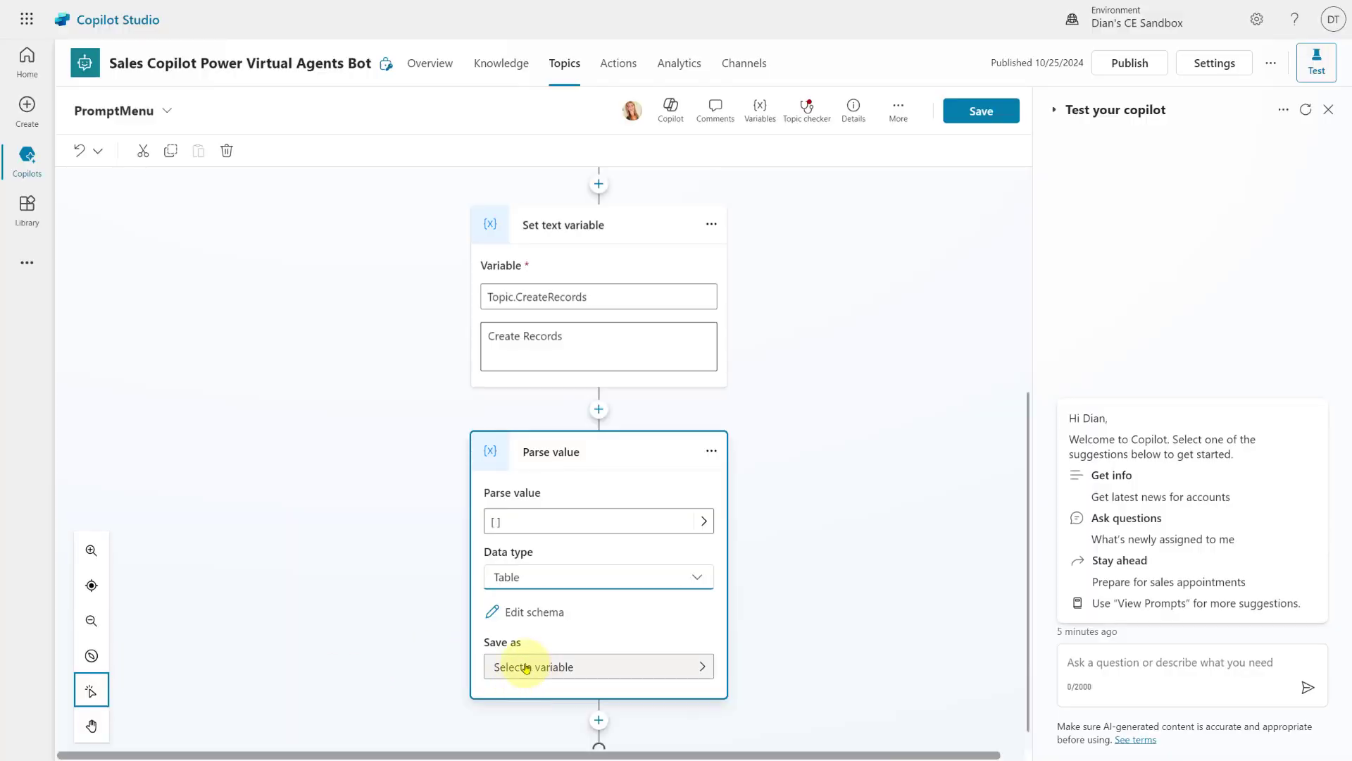
# - Save the Parse value result as a new topic-scoped variable named CreateRecordsSparks
pyautogui.click(702, 667)
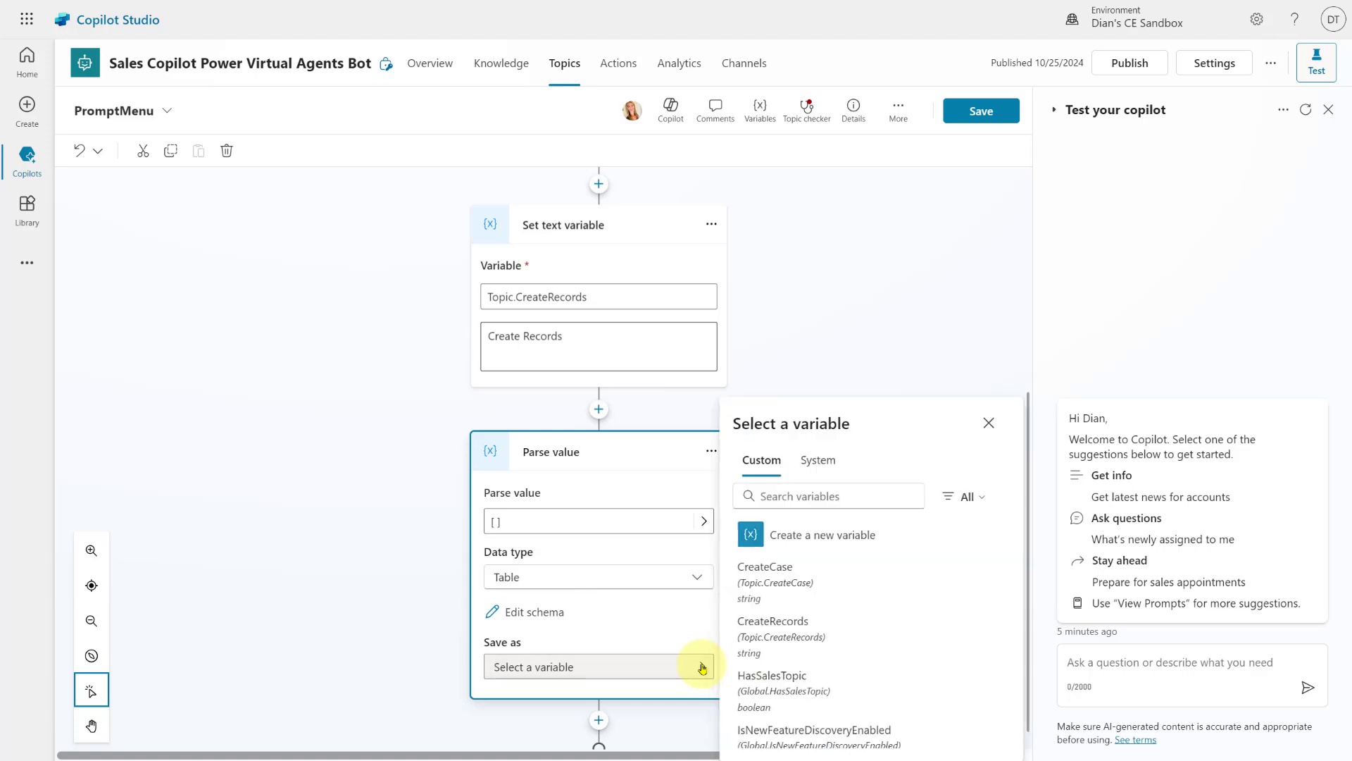
pyautogui.click(799, 537)
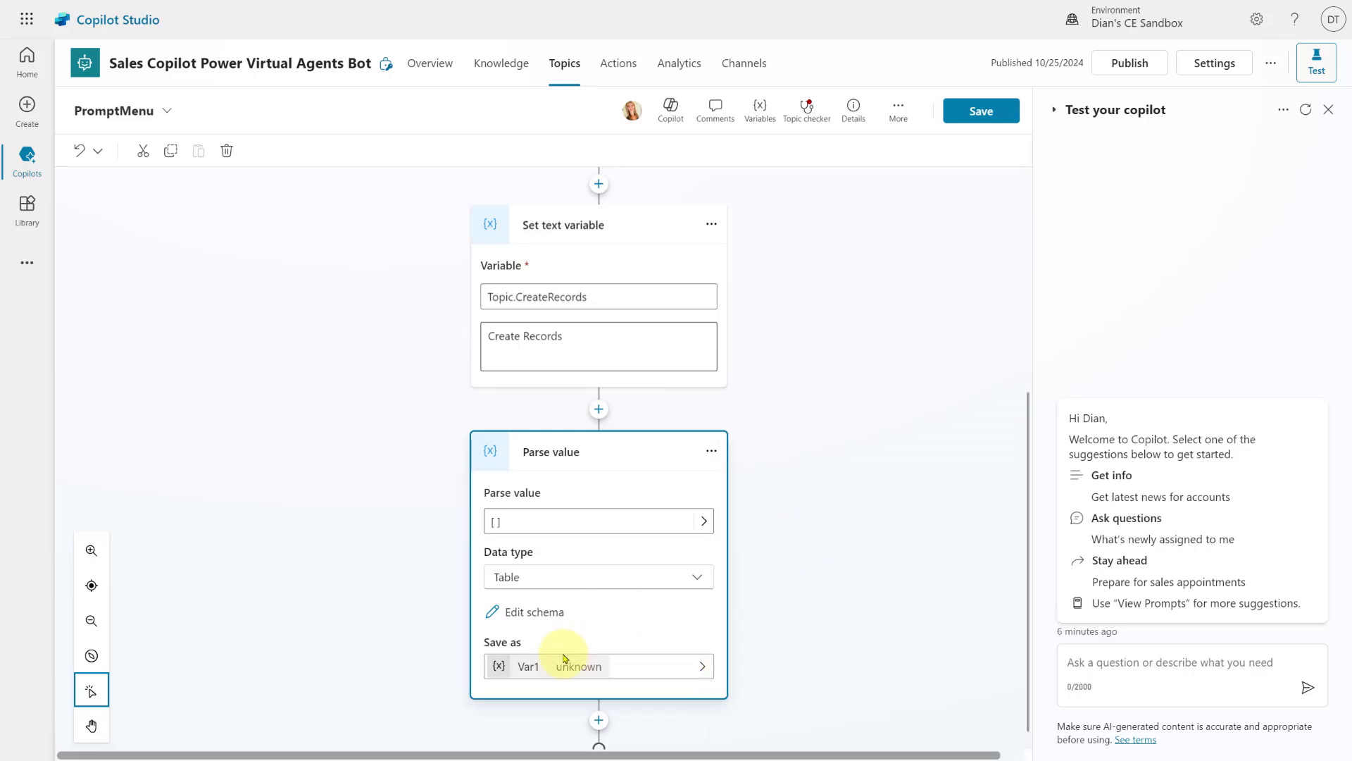
pyautogui.click(538, 667)
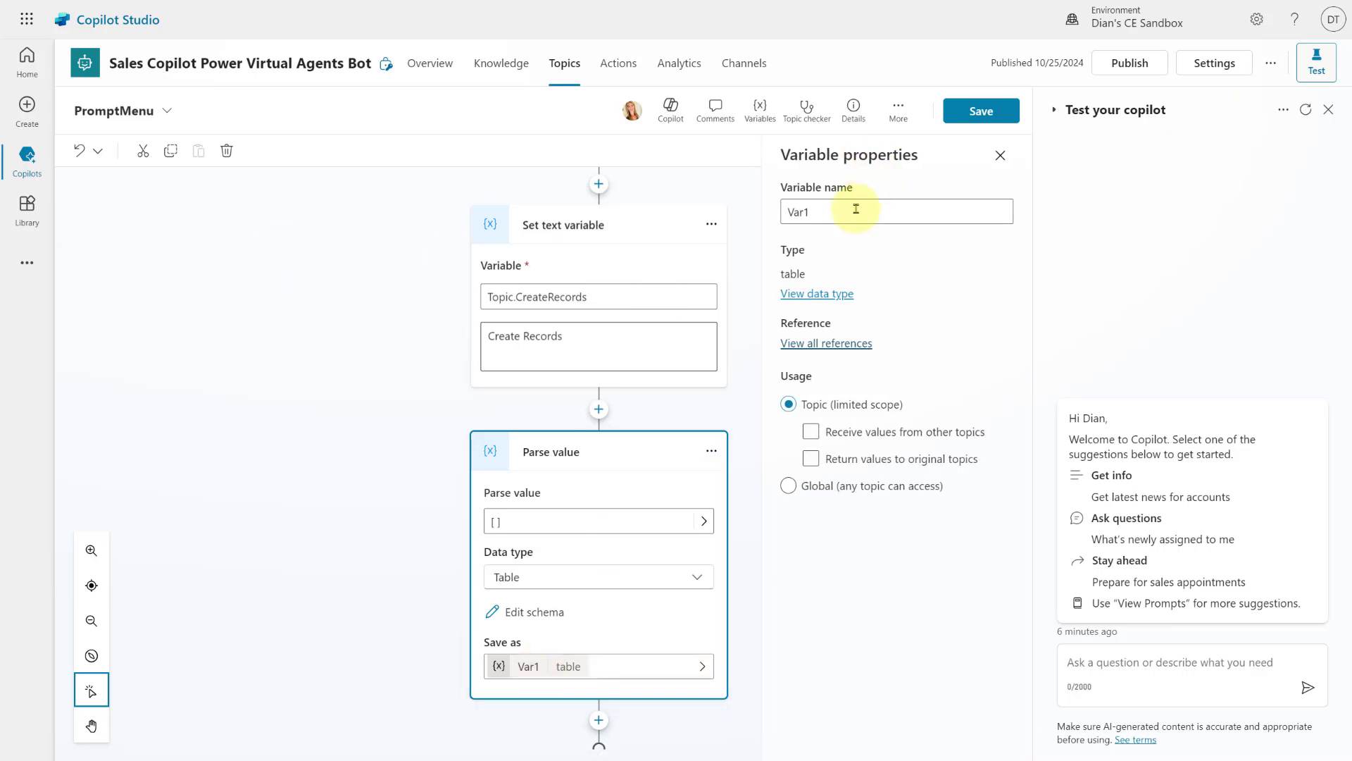
pyautogui.moveTo(854, 211); pyautogui.dragTo(775, 218)
pyautogui.write('xc')
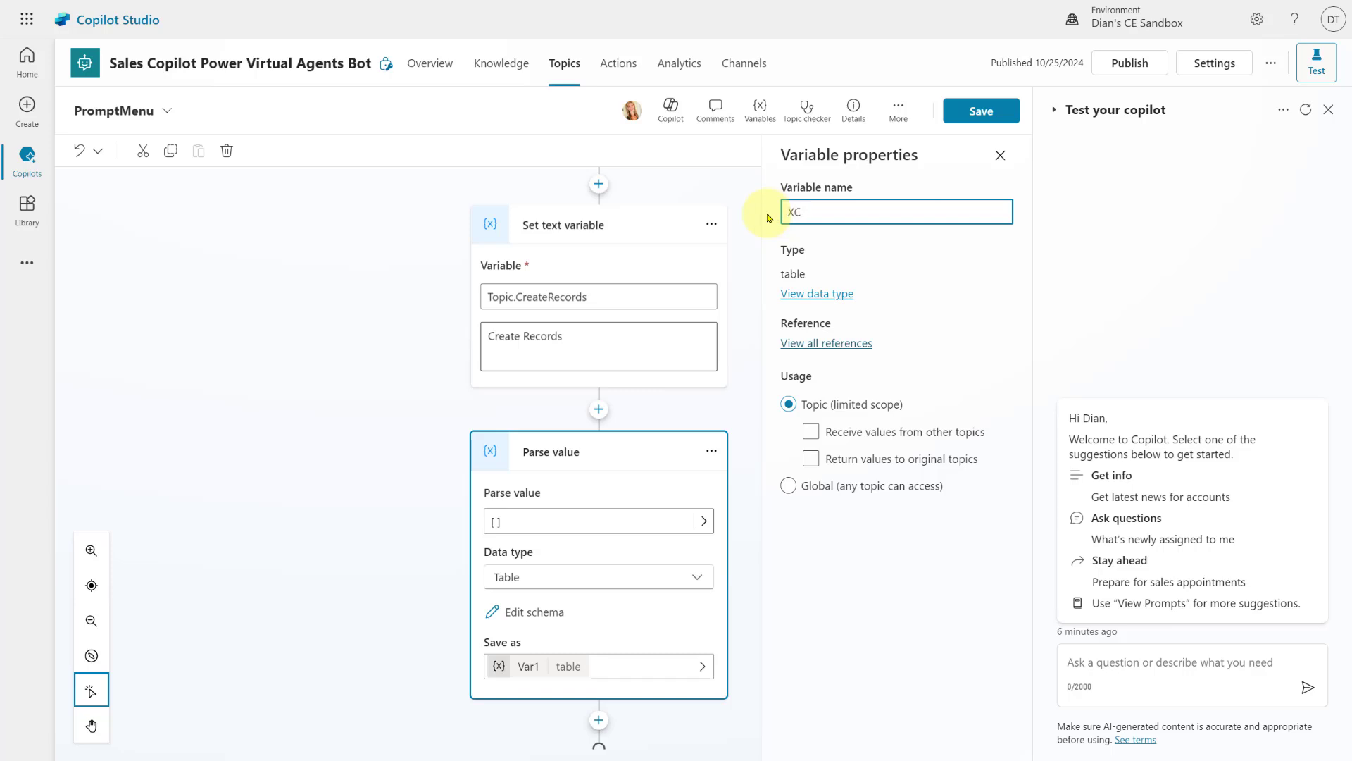
pyautogui.write('Creea')
pyautogui.write('ate')
pyautogui.write(' Recoc')
pyautogui.write('rds')
pyautogui.press('BackSpace')
pyautogui.press('BackSpace')
pyautogui.press('BackSpace')
pyautogui.press('BackSpace')
pyautogui.write('cordsSpark')
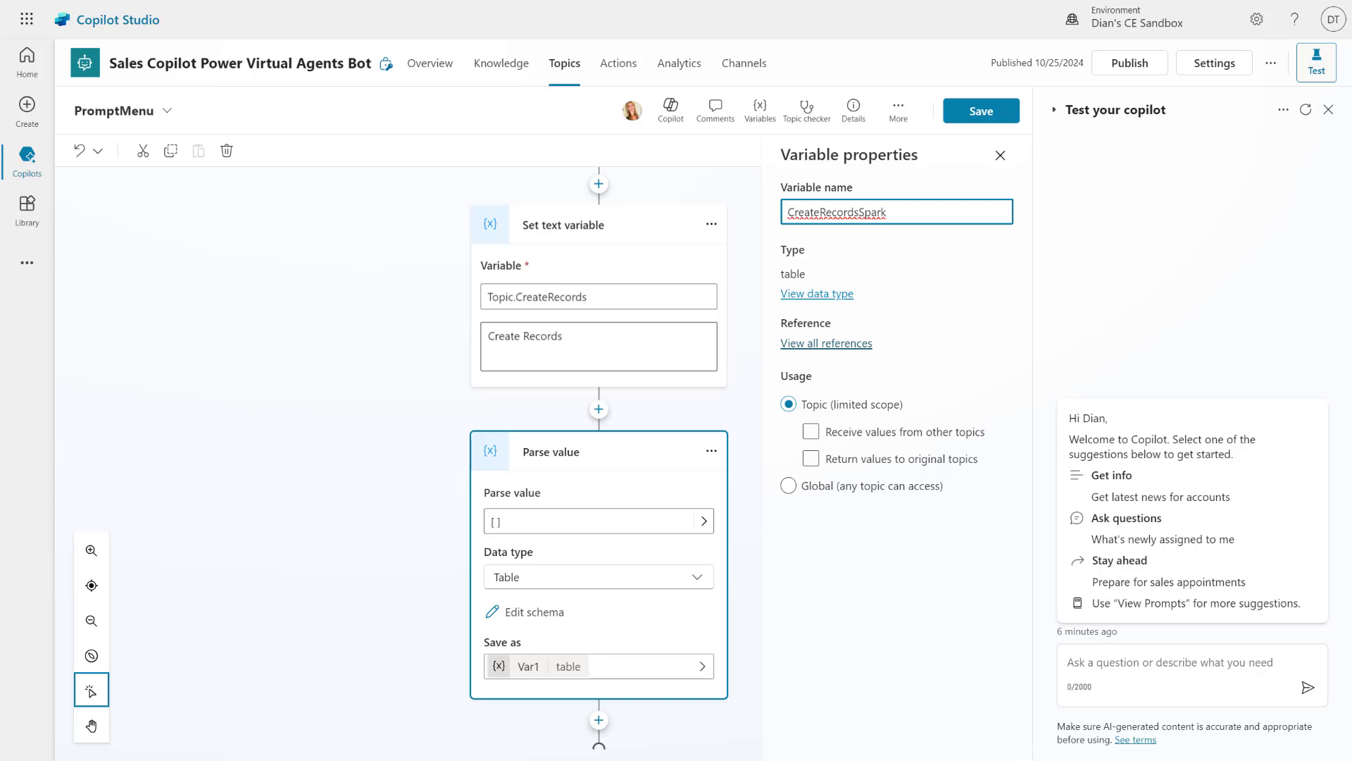
pyautogui.write('s')
pyautogui.click(1000, 155)
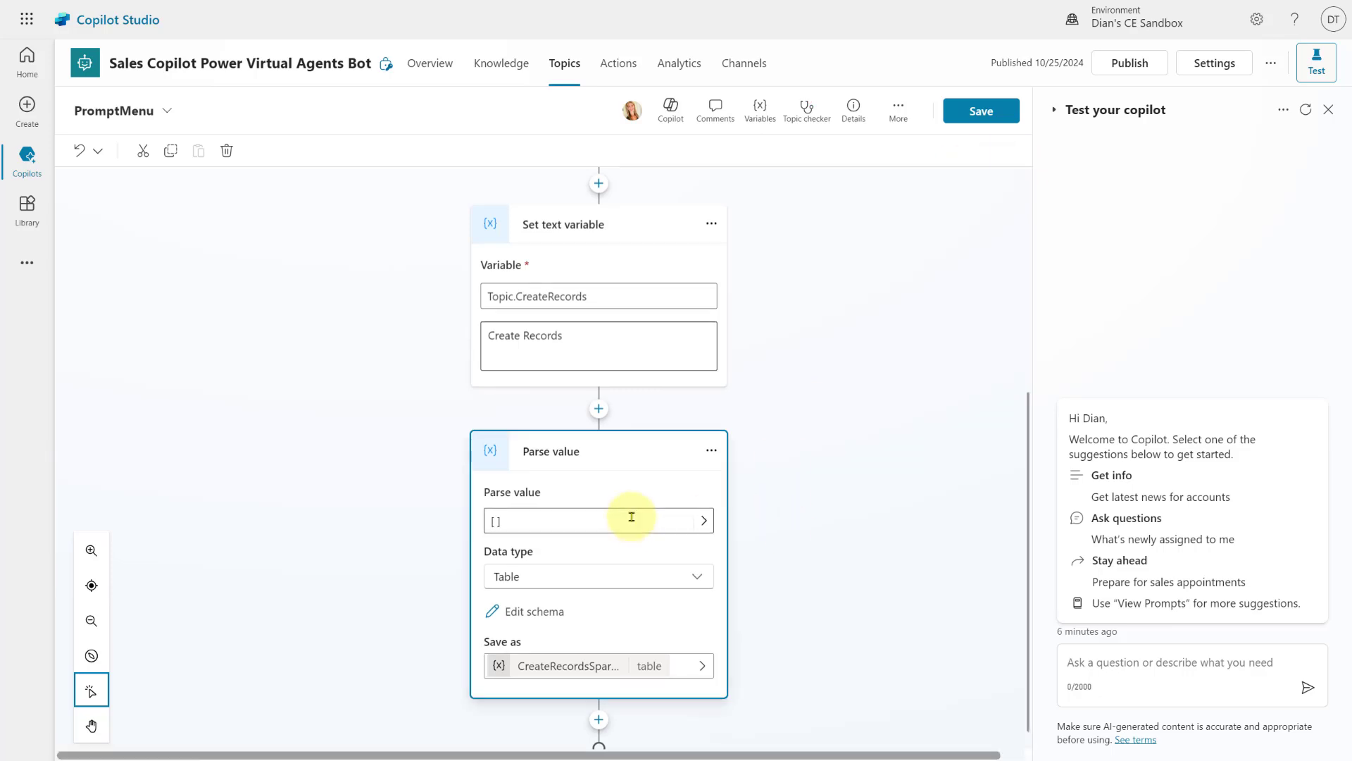
# - Add a Set variable value node below the Parse value node and choose CreateRecordsSparks as its variable
pyautogui.scroll(-1, 633, 513)
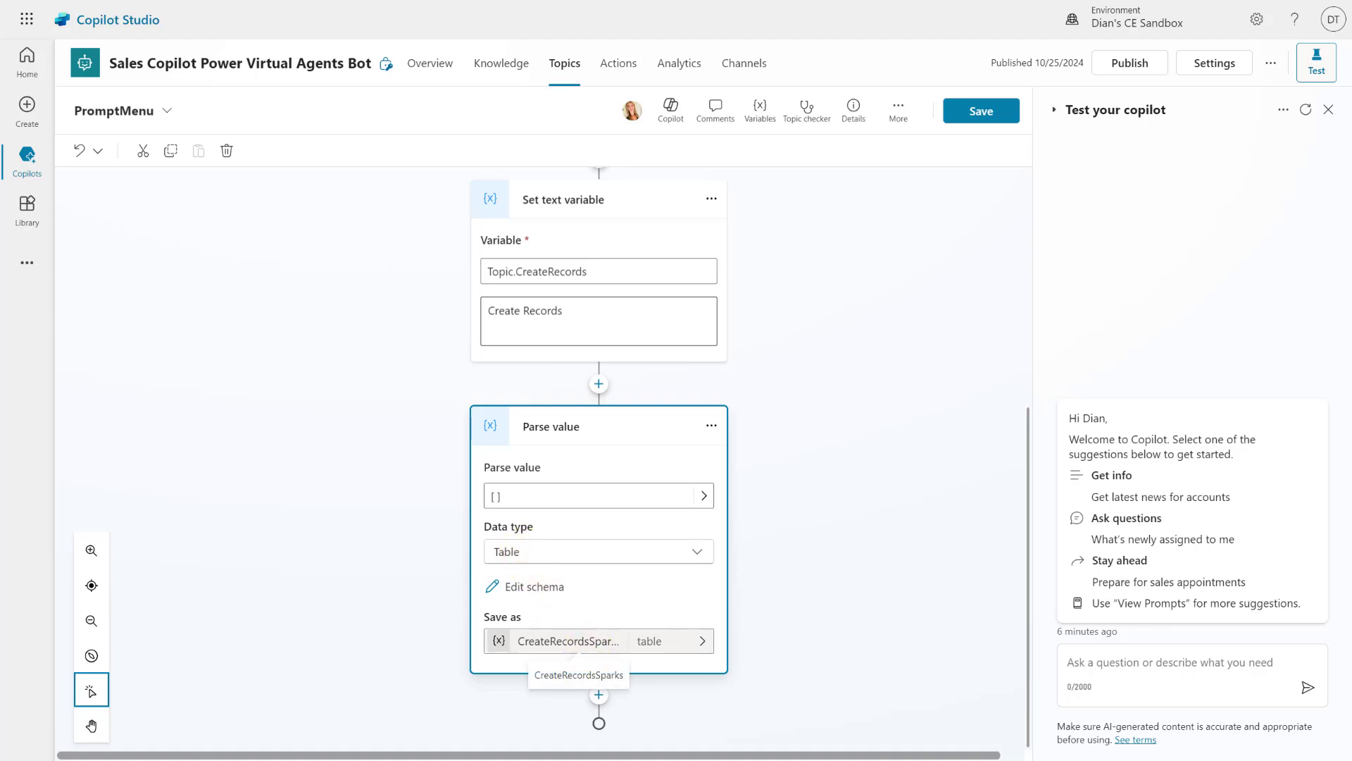
pyautogui.click(603, 719)
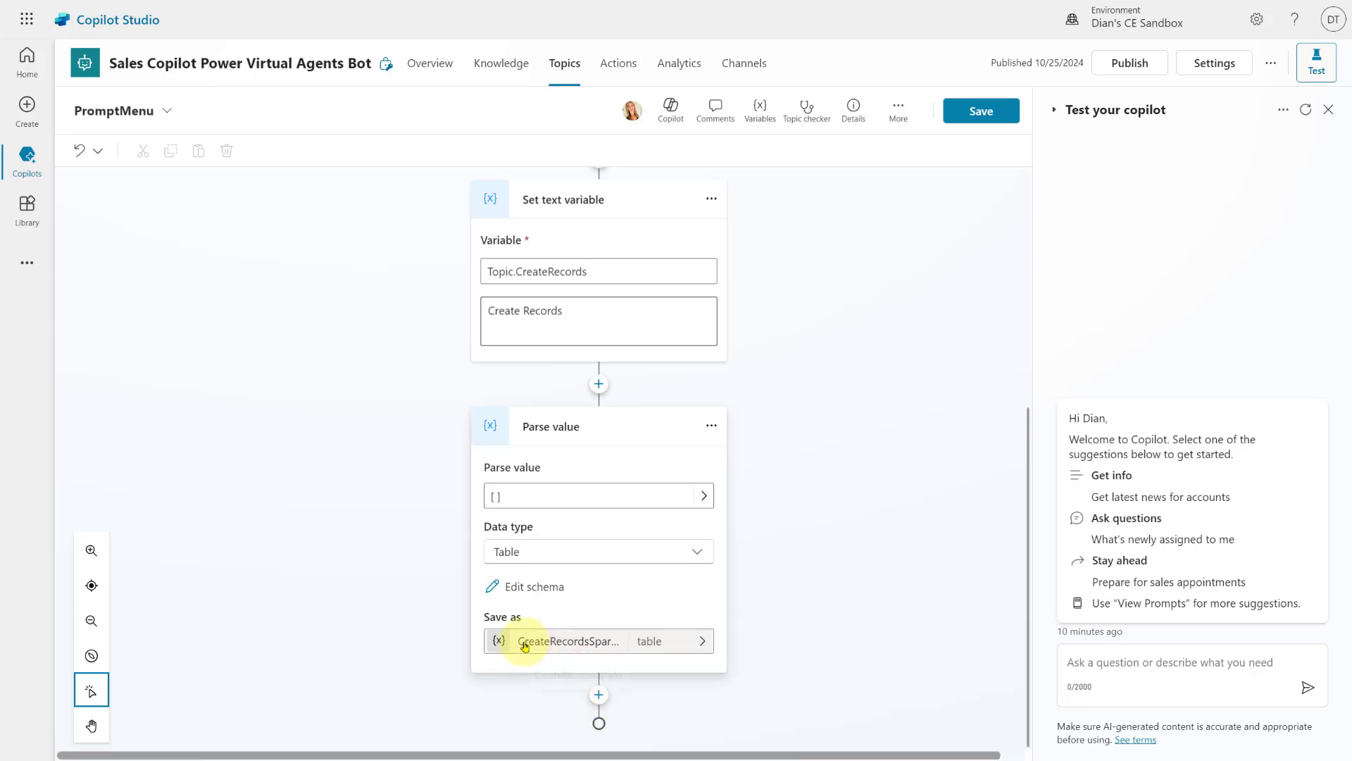
pyautogui.click(603, 699)
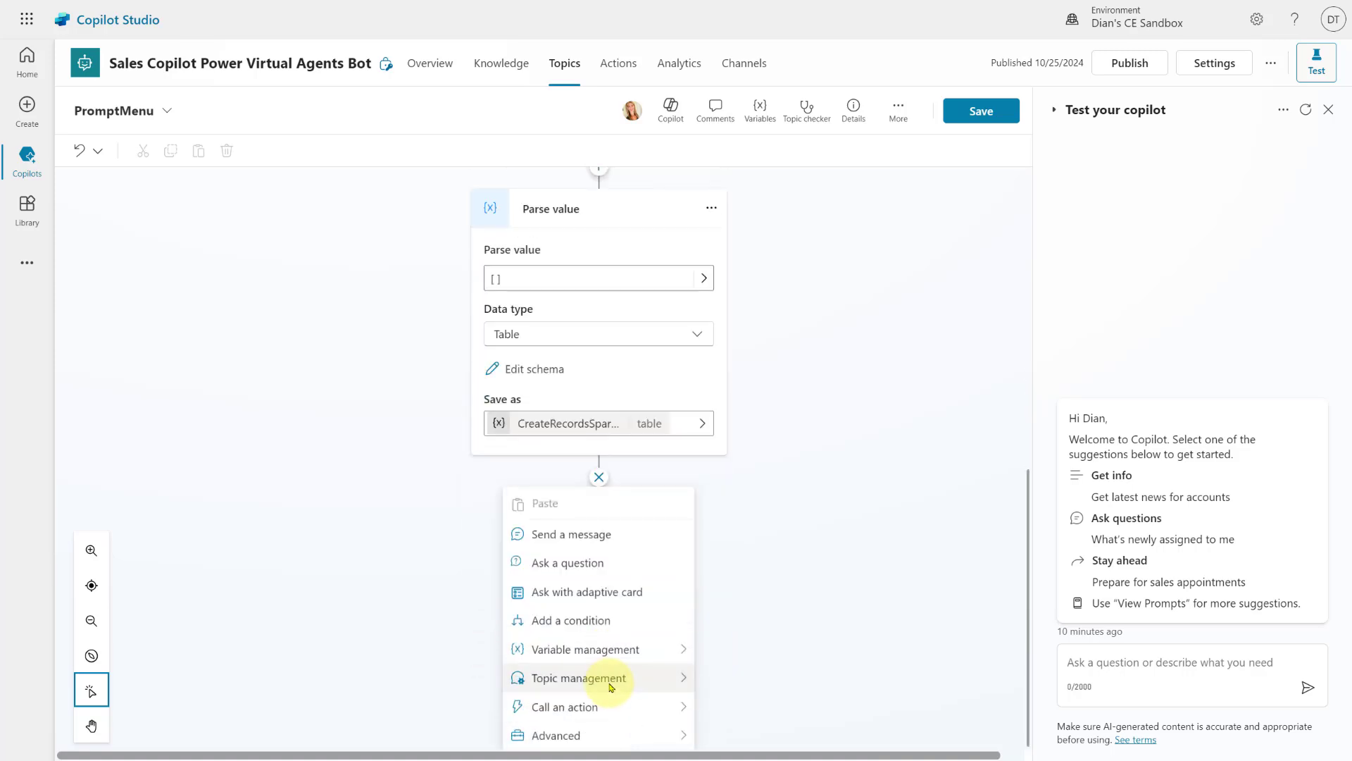
pyautogui.moveTo(610, 669)
pyautogui.moveTo(592, 648)
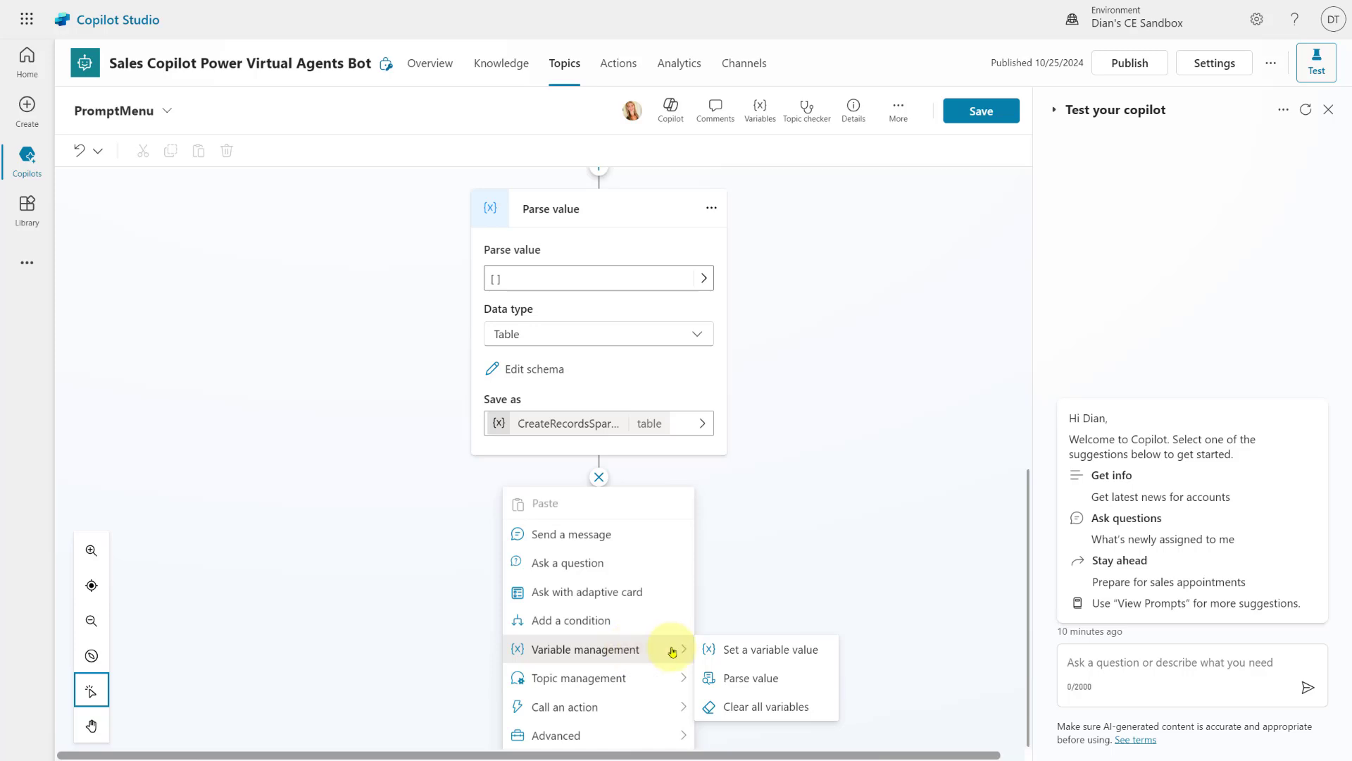
pyautogui.click(767, 654)
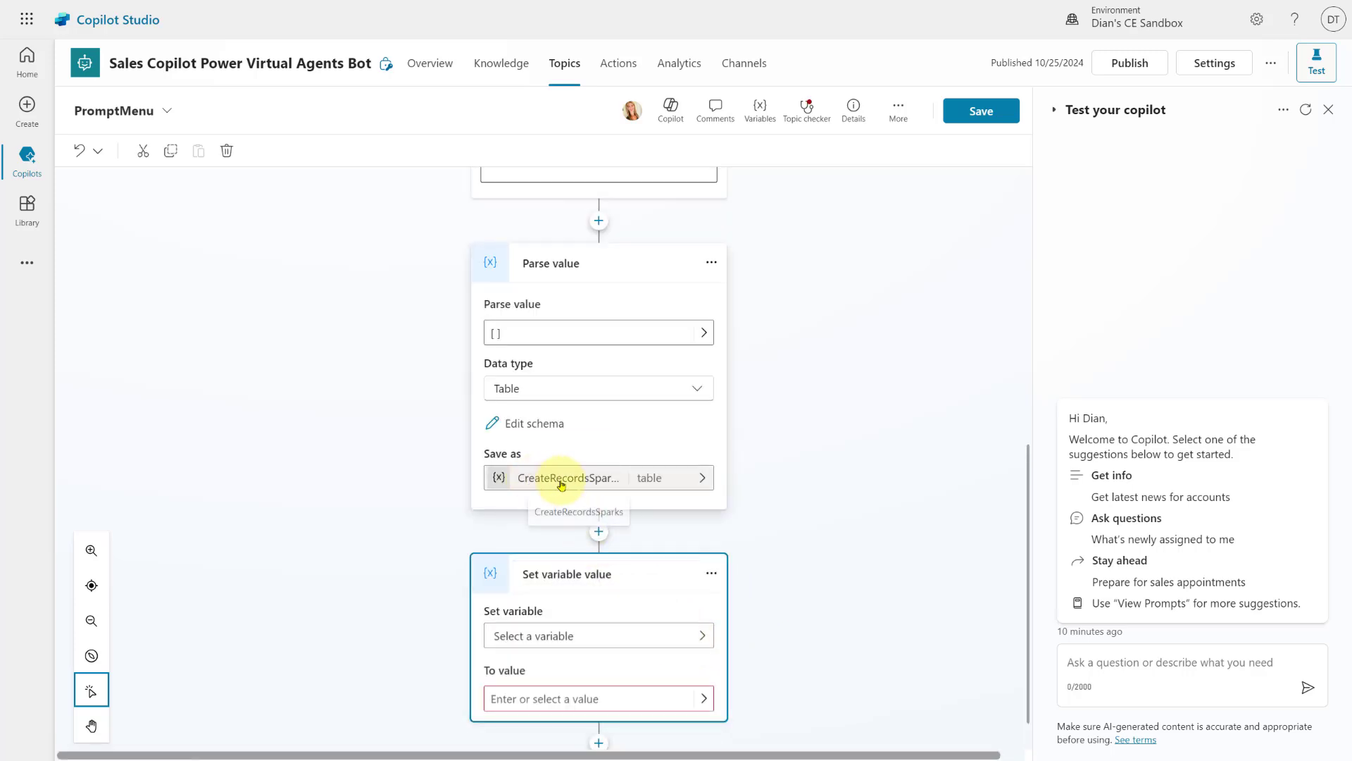
pyautogui.click(703, 638)
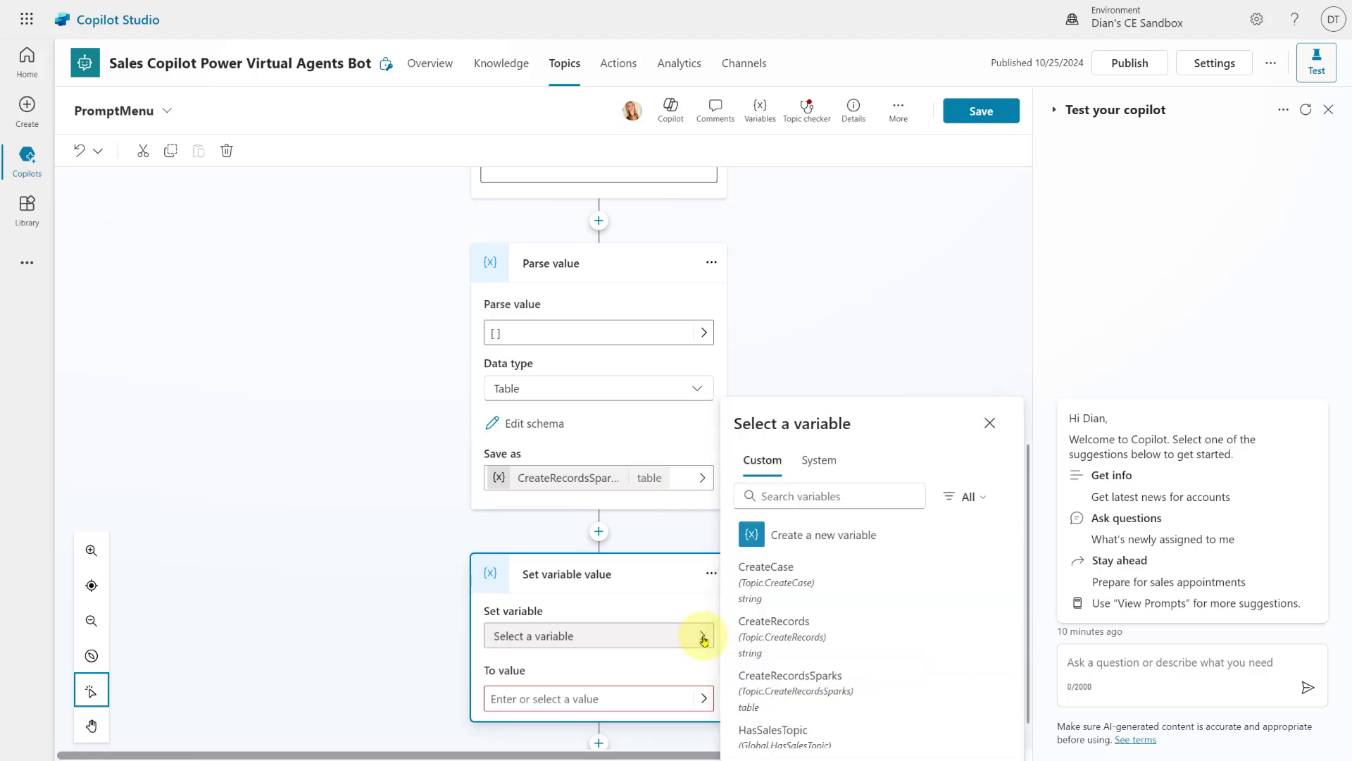
pyautogui.click(778, 683)
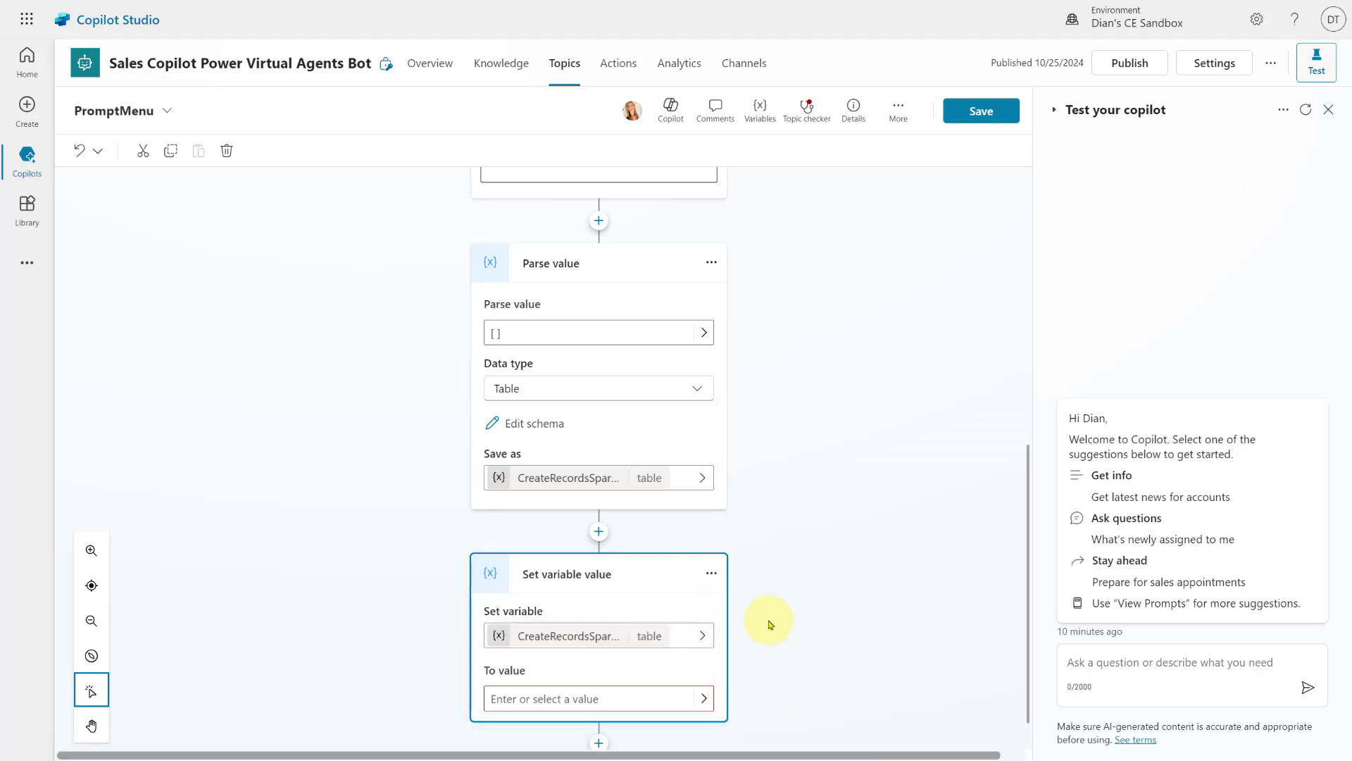
# - Set the CreateRecordsSparks value to the formula [ { displayName:""&Topic.CreateCase&" ", type:"PromptText", isEnabled: true } ]
pyautogui.scroll(-1, 773, 617)
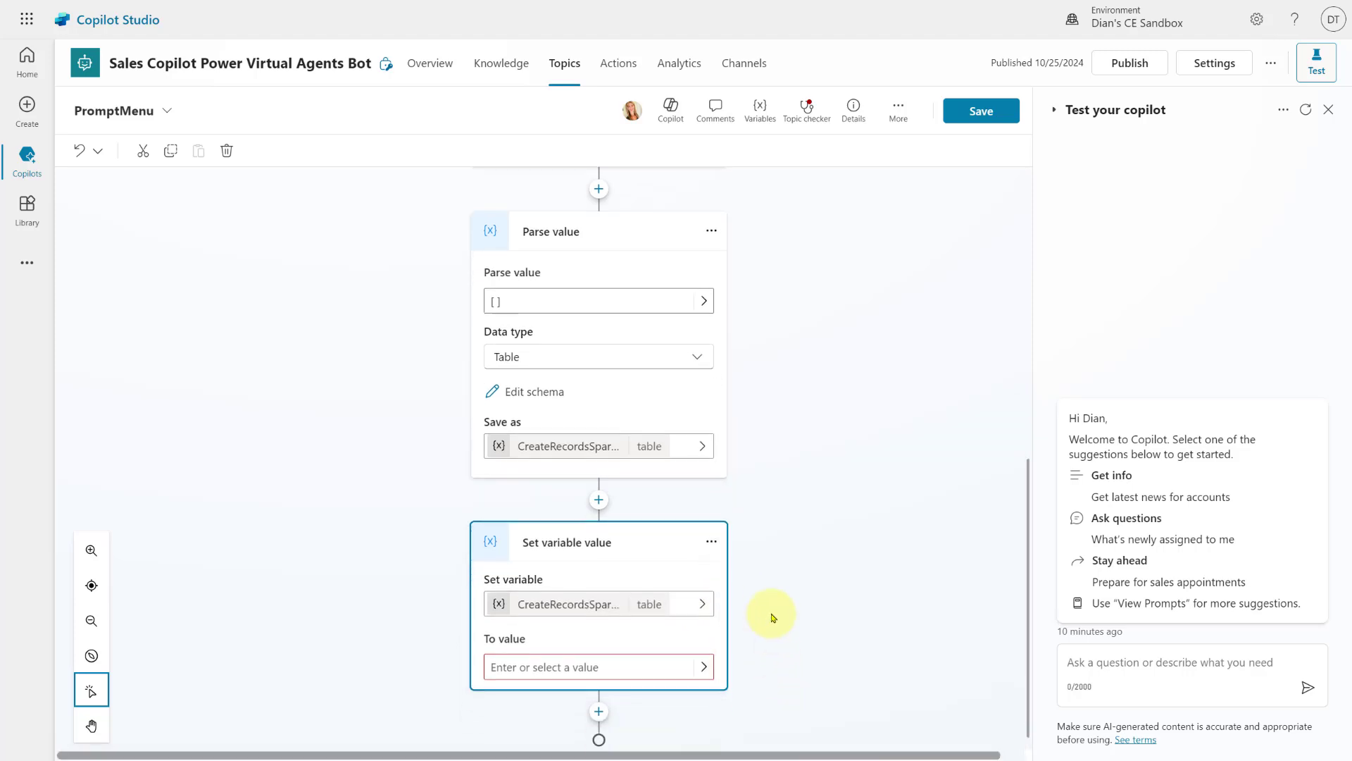
pyautogui.click(703, 651)
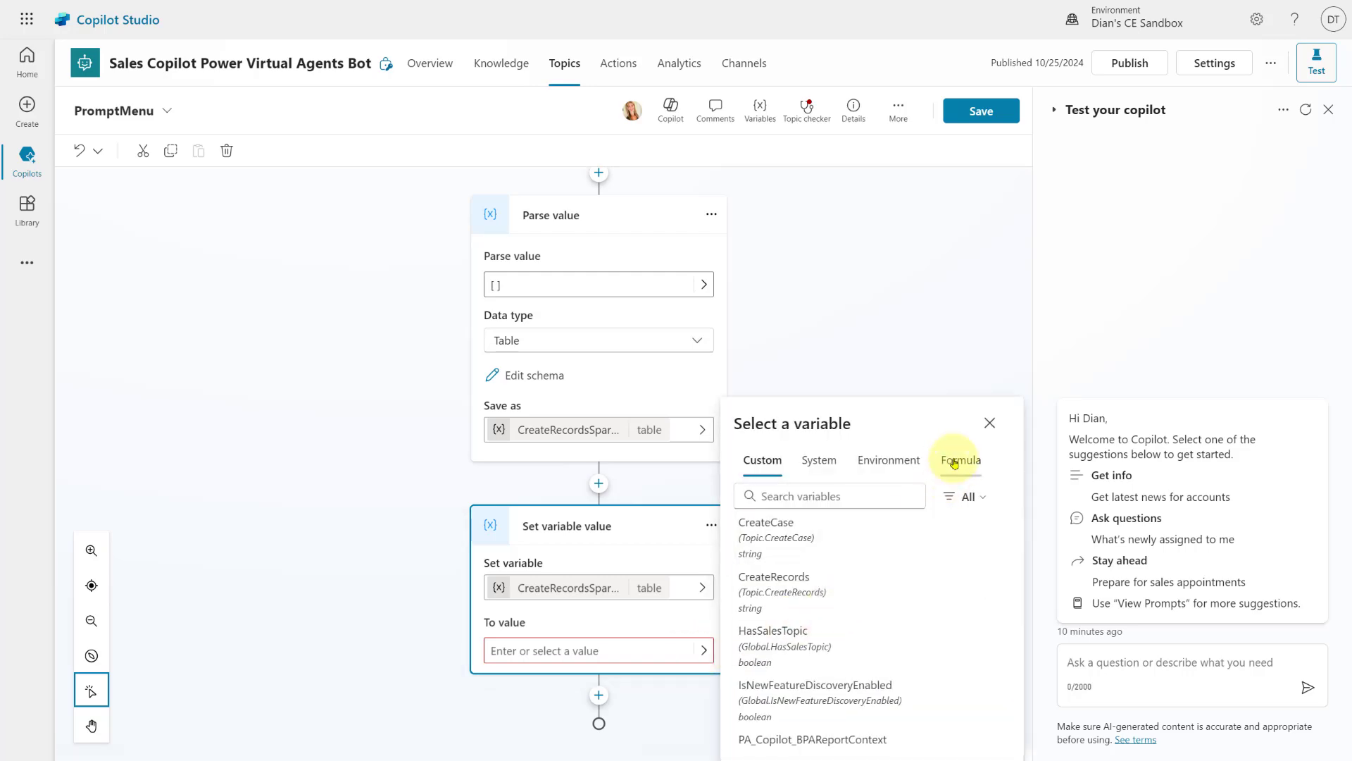
pyautogui.click(954, 461)
pyautogui.click(963, 423)
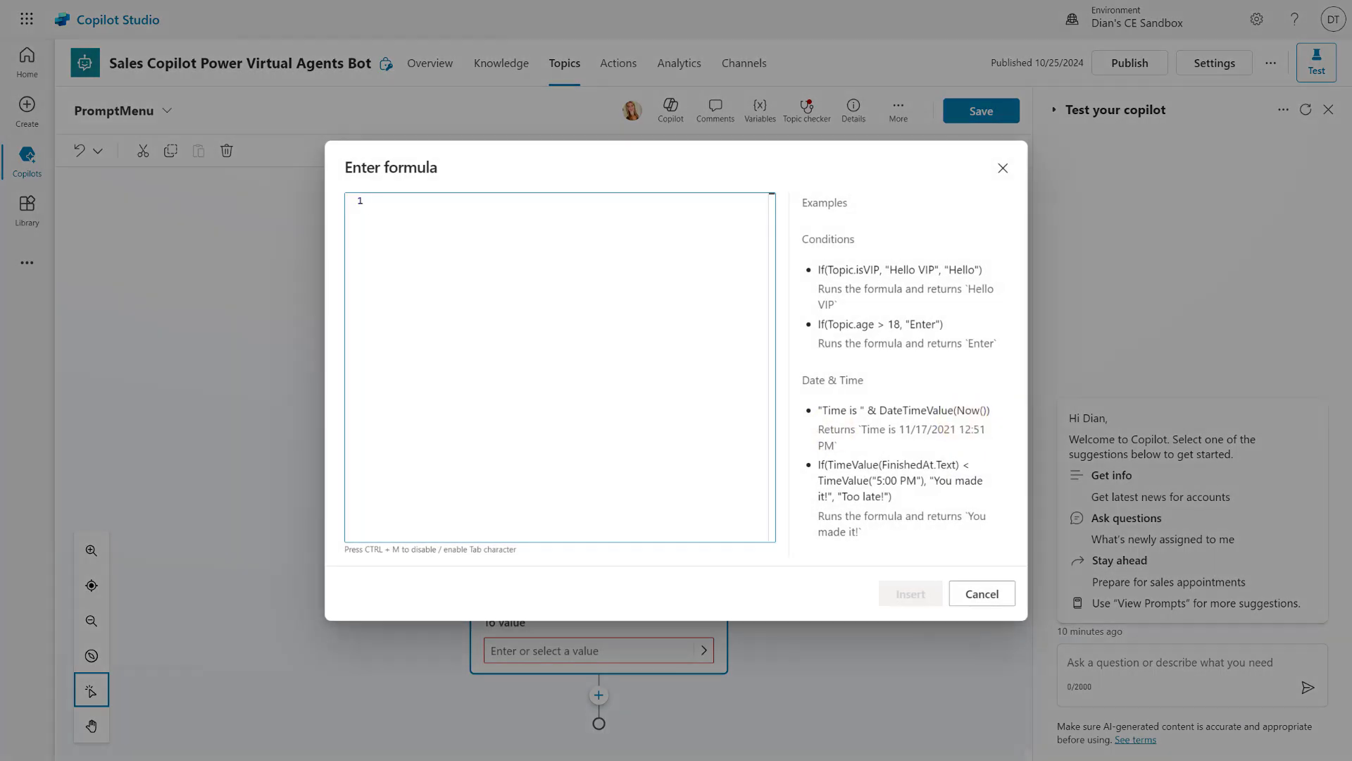
pyautogui.hotkey('alt', 'Tab')
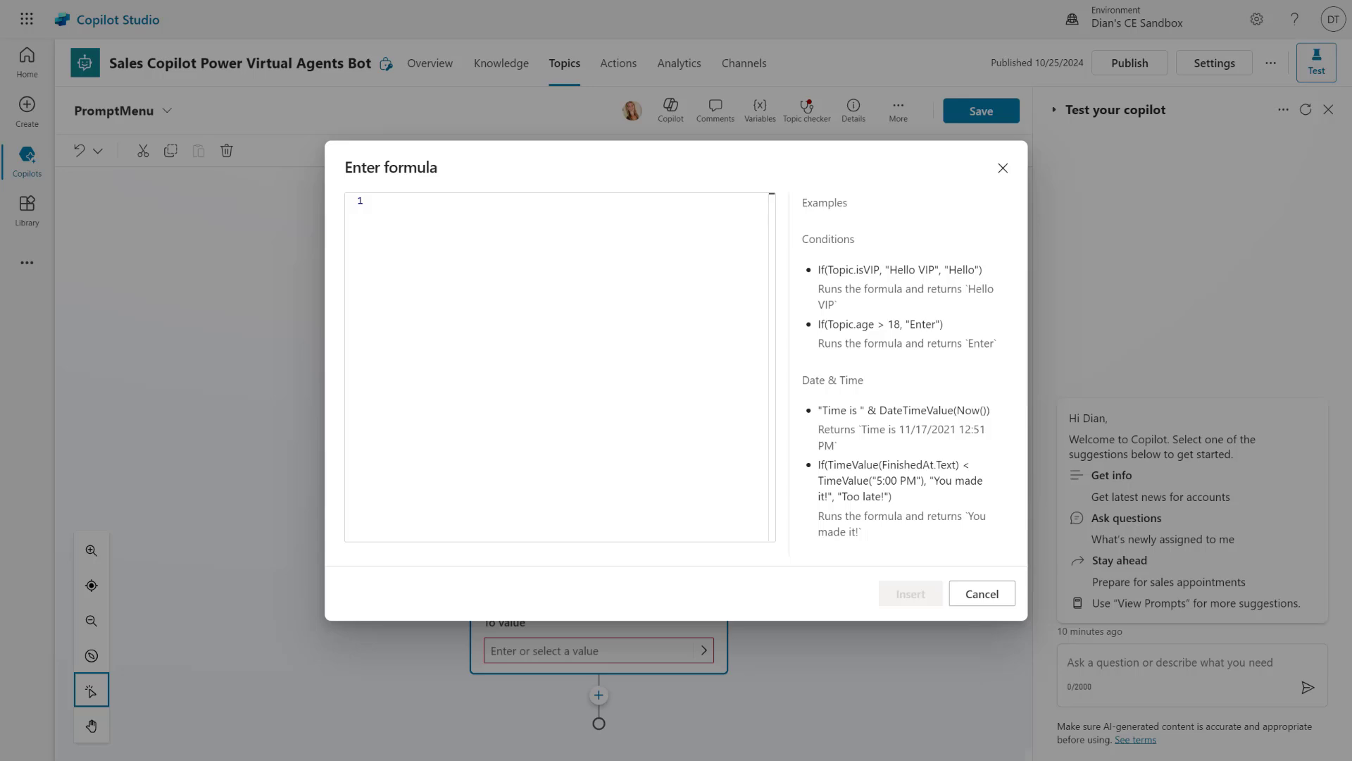
pyautogui.click(383, 196)
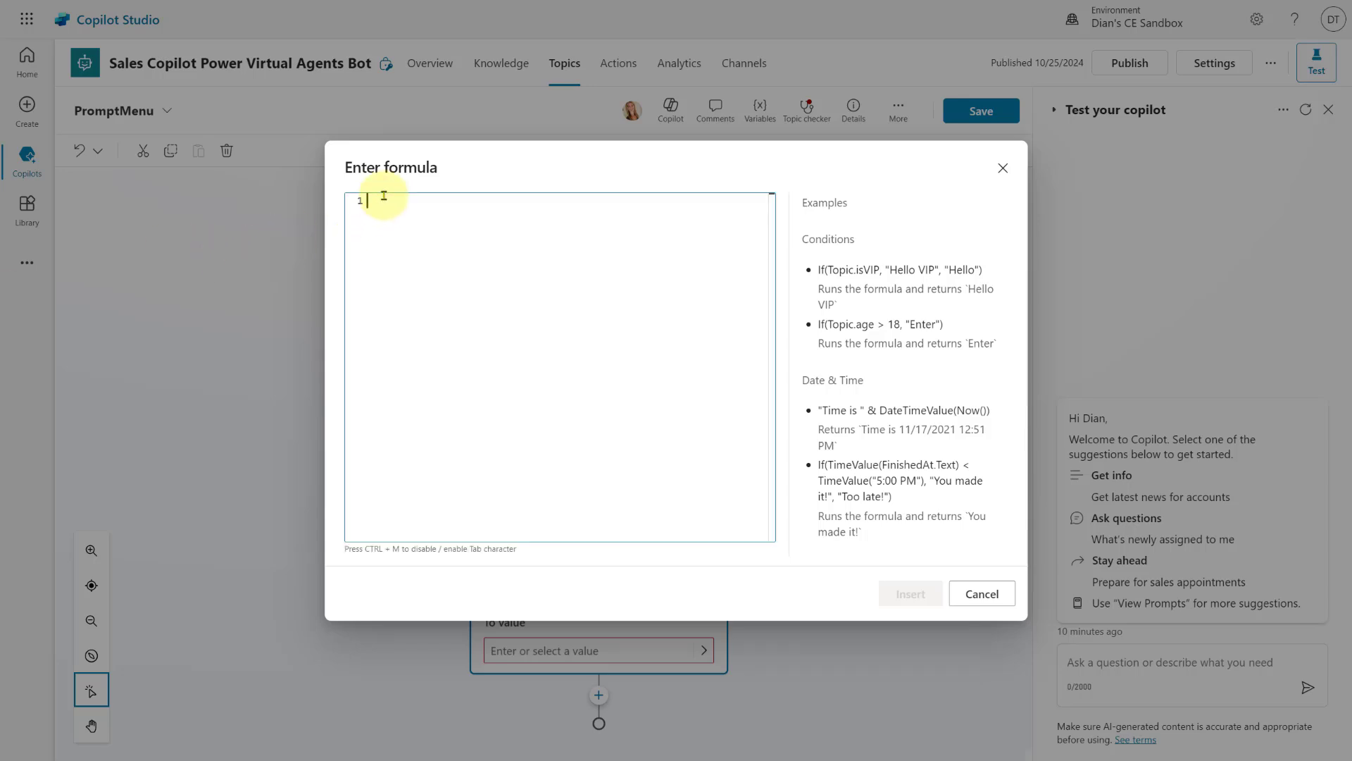
pyautogui.write('[   {     displayName:""&Topic.CreateCase&" ",     type:"PromptText",     isEnabled: true   } ]')
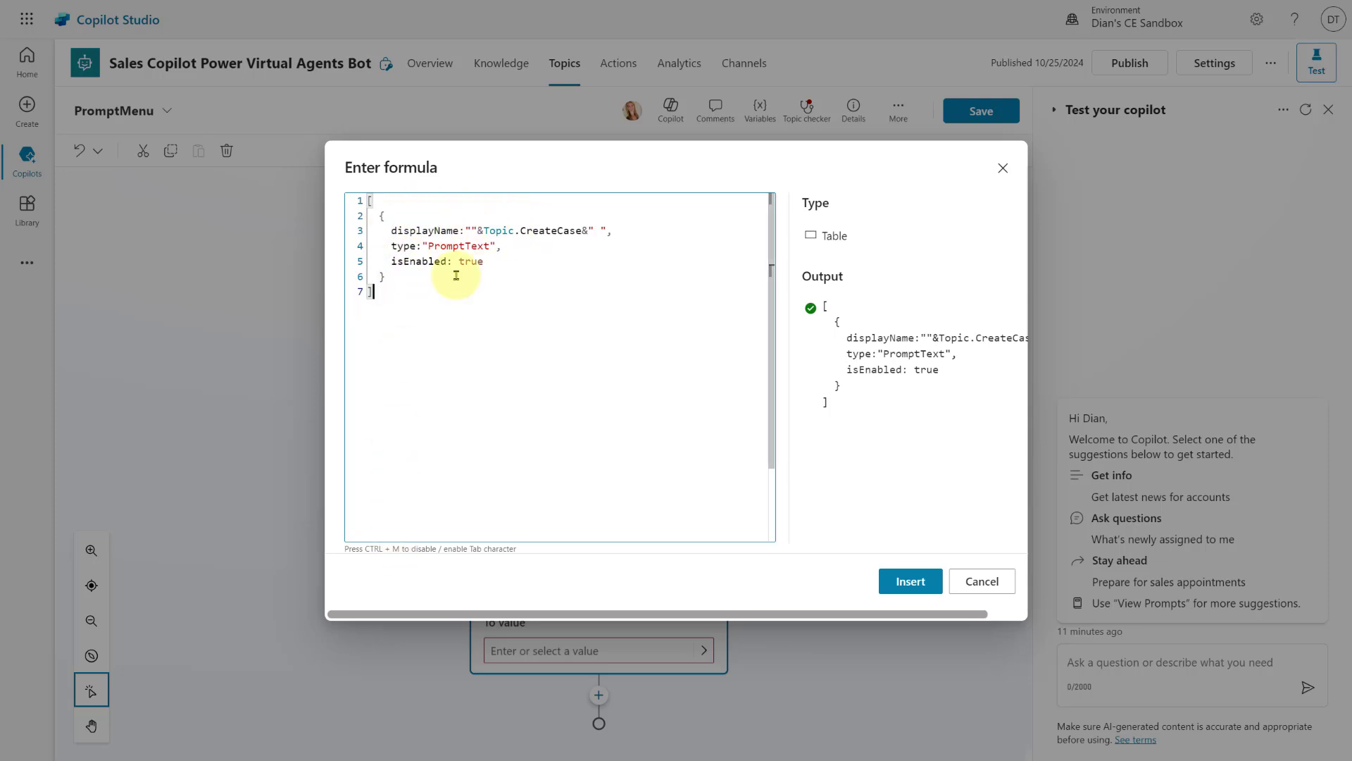
pyautogui.click(911, 580)
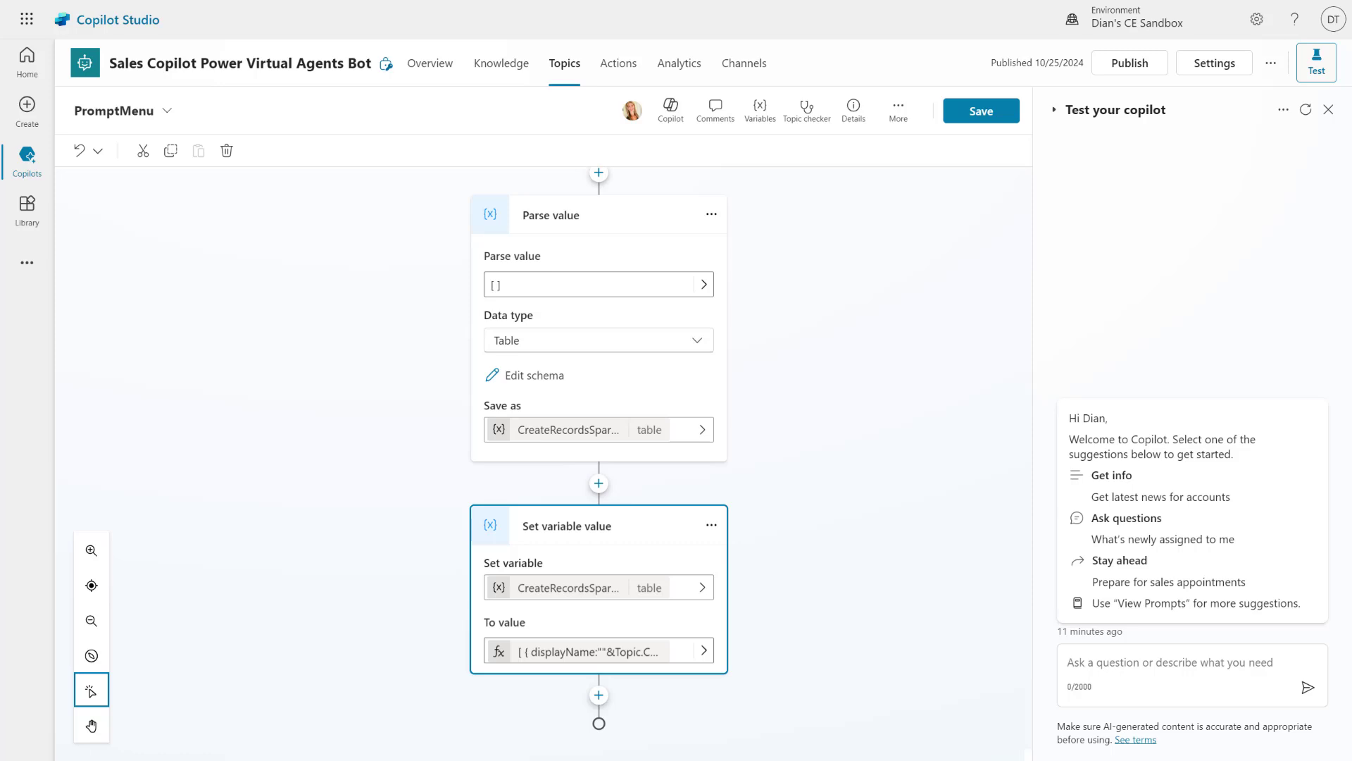
pyautogui.click(111, 431)
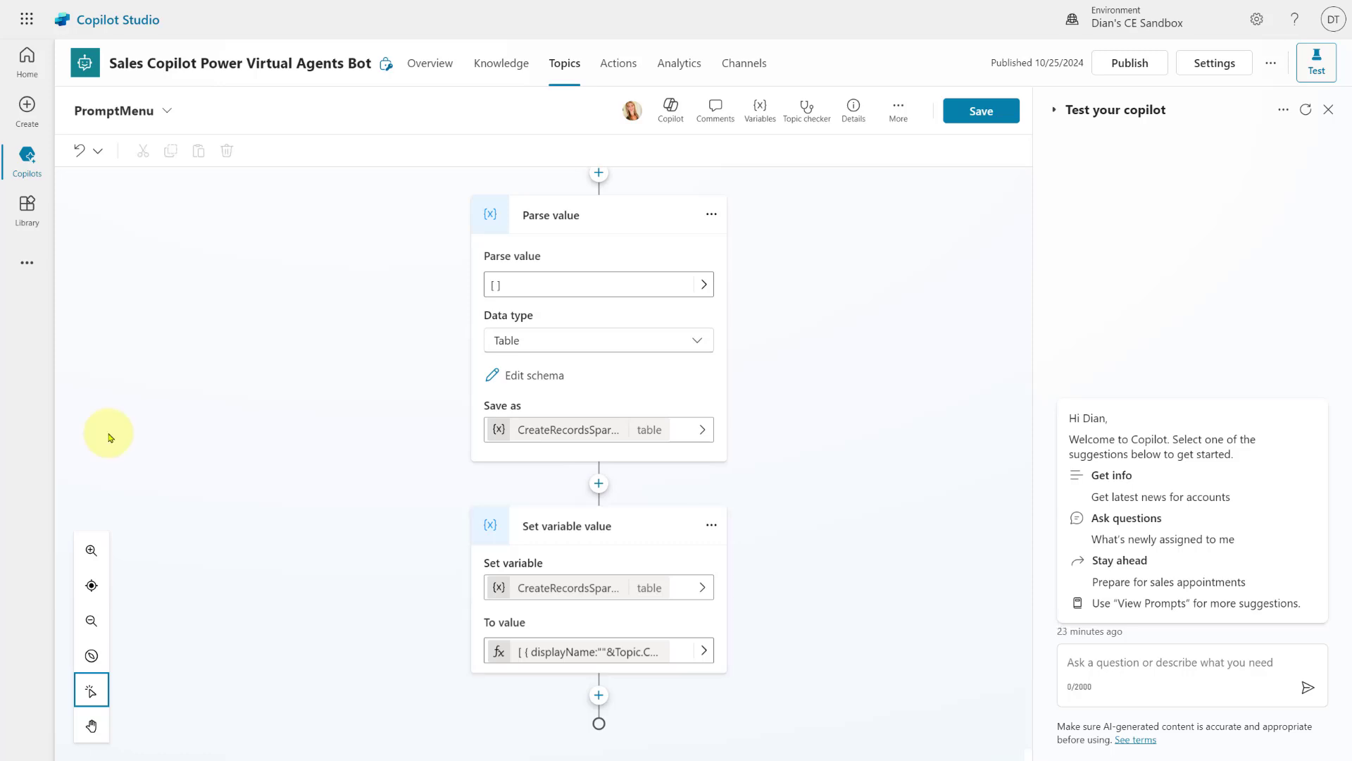
# - Add another Set variable value node below the CreateRecordsSparks formula node and assign it a newly created variable
pyautogui.click(597, 697)
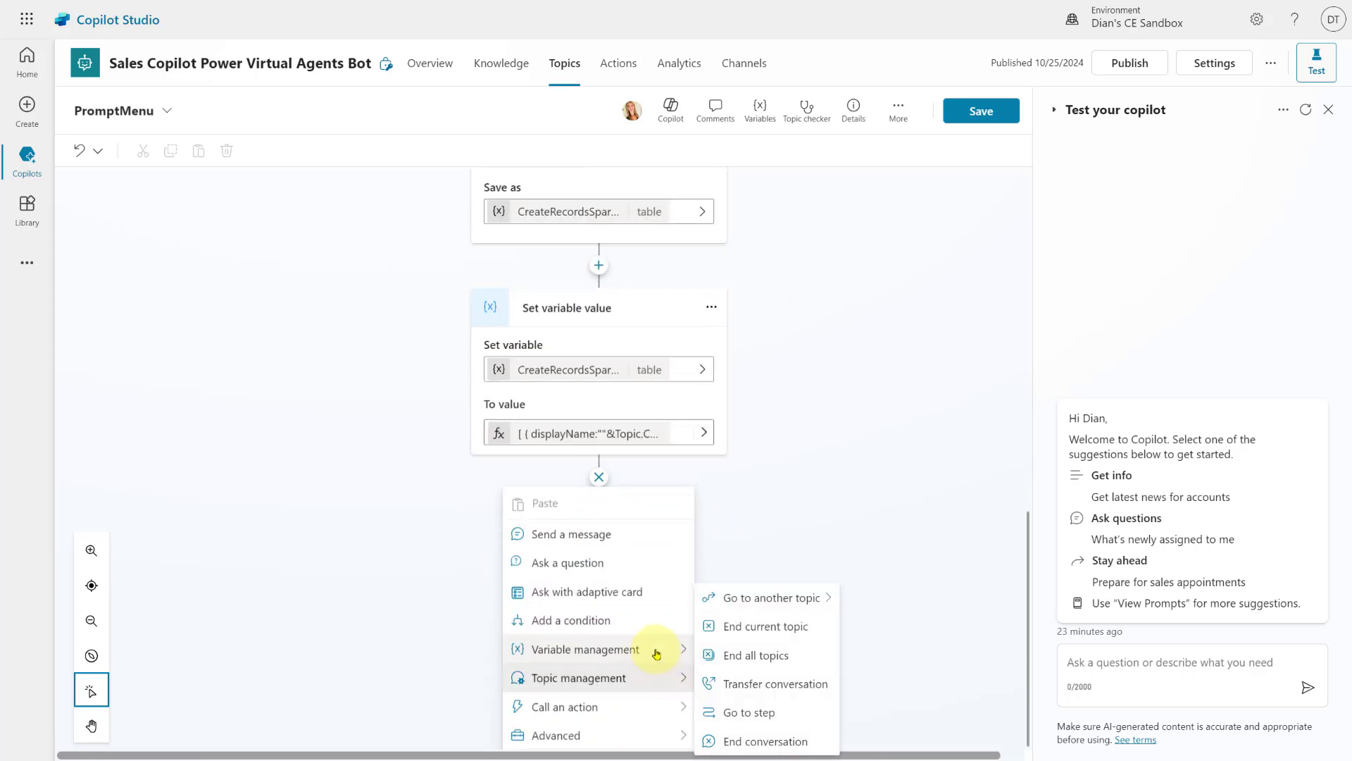
pyautogui.moveTo(656, 653)
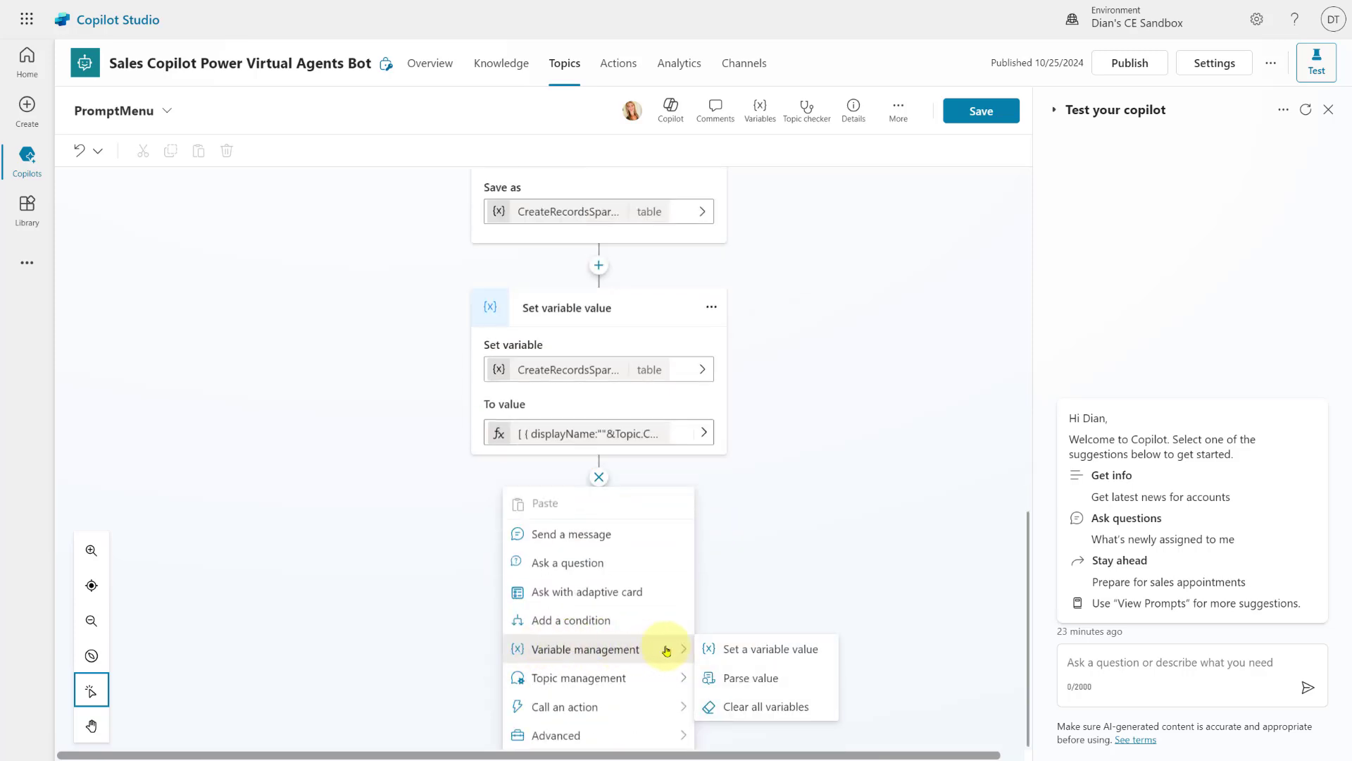
pyautogui.click(746, 649)
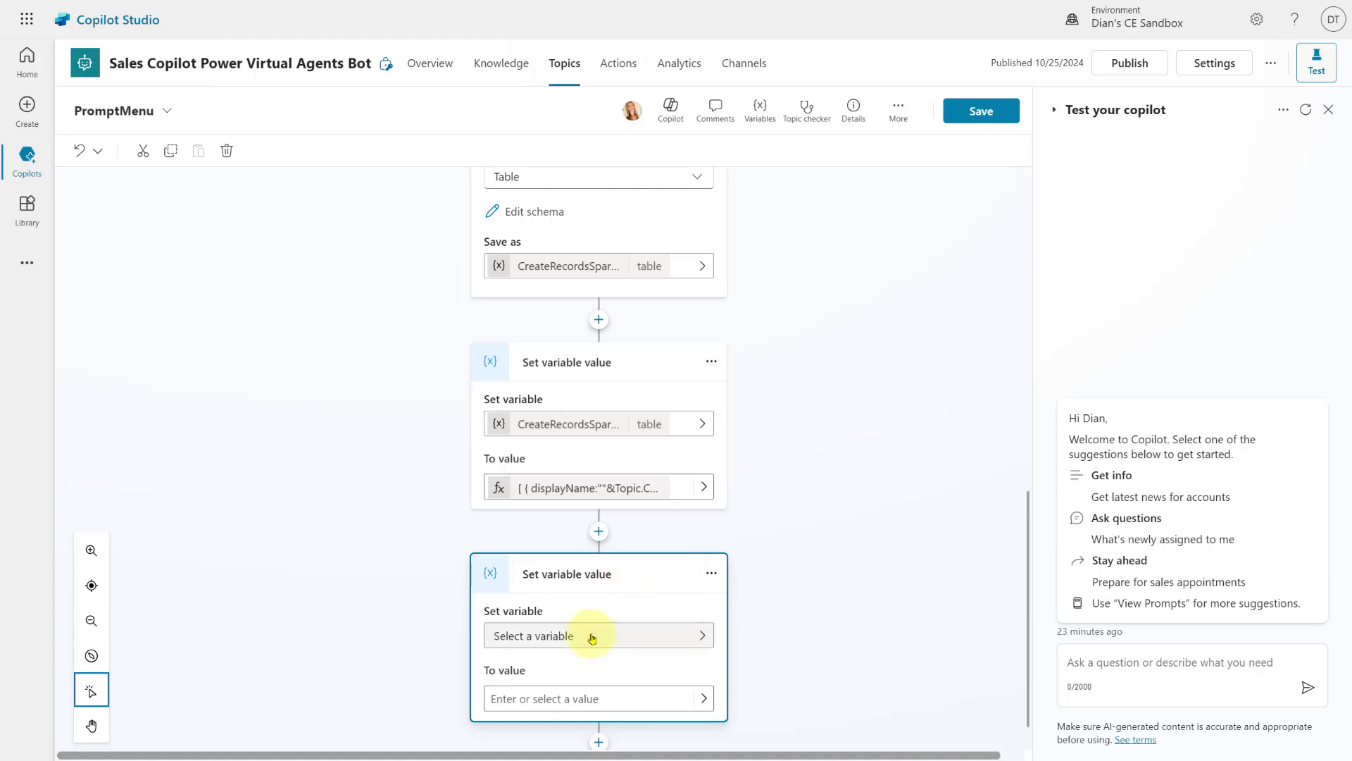
pyautogui.click(702, 636)
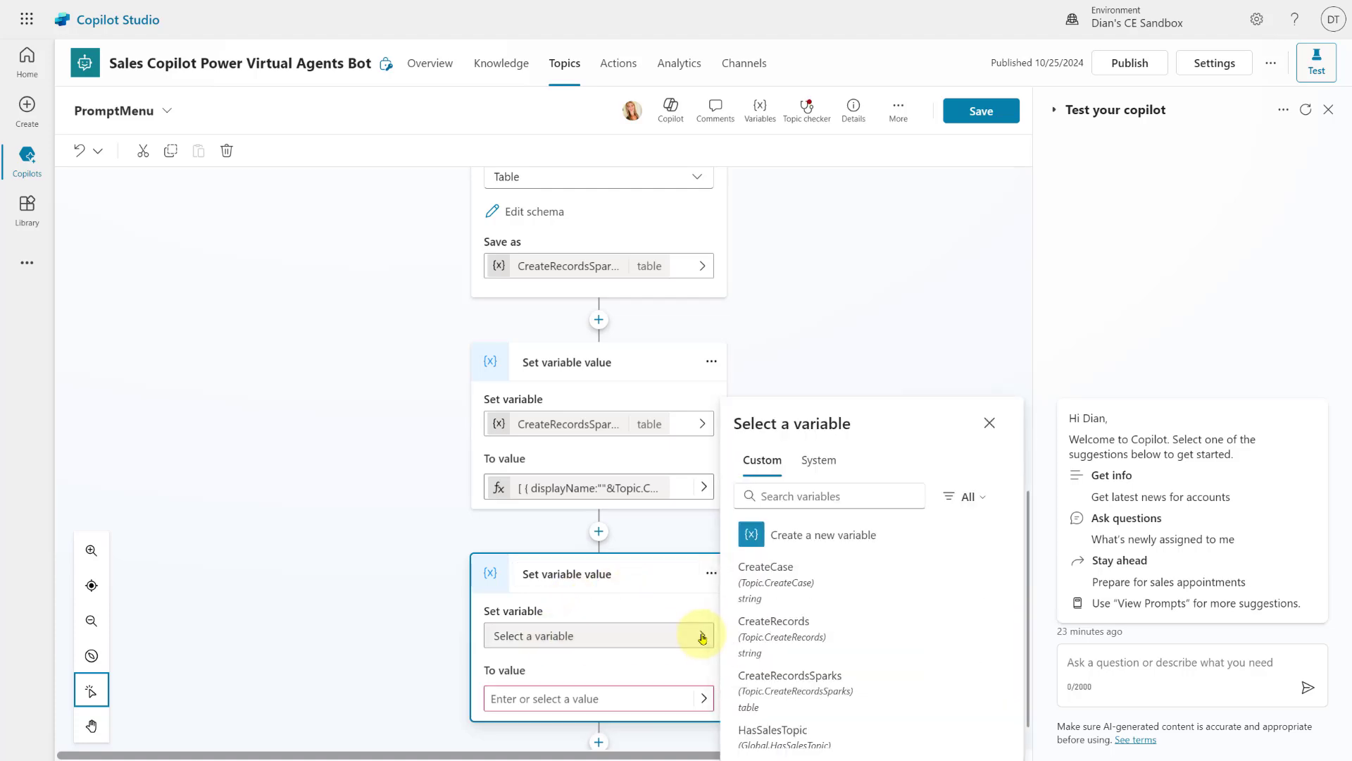
pyautogui.click(809, 541)
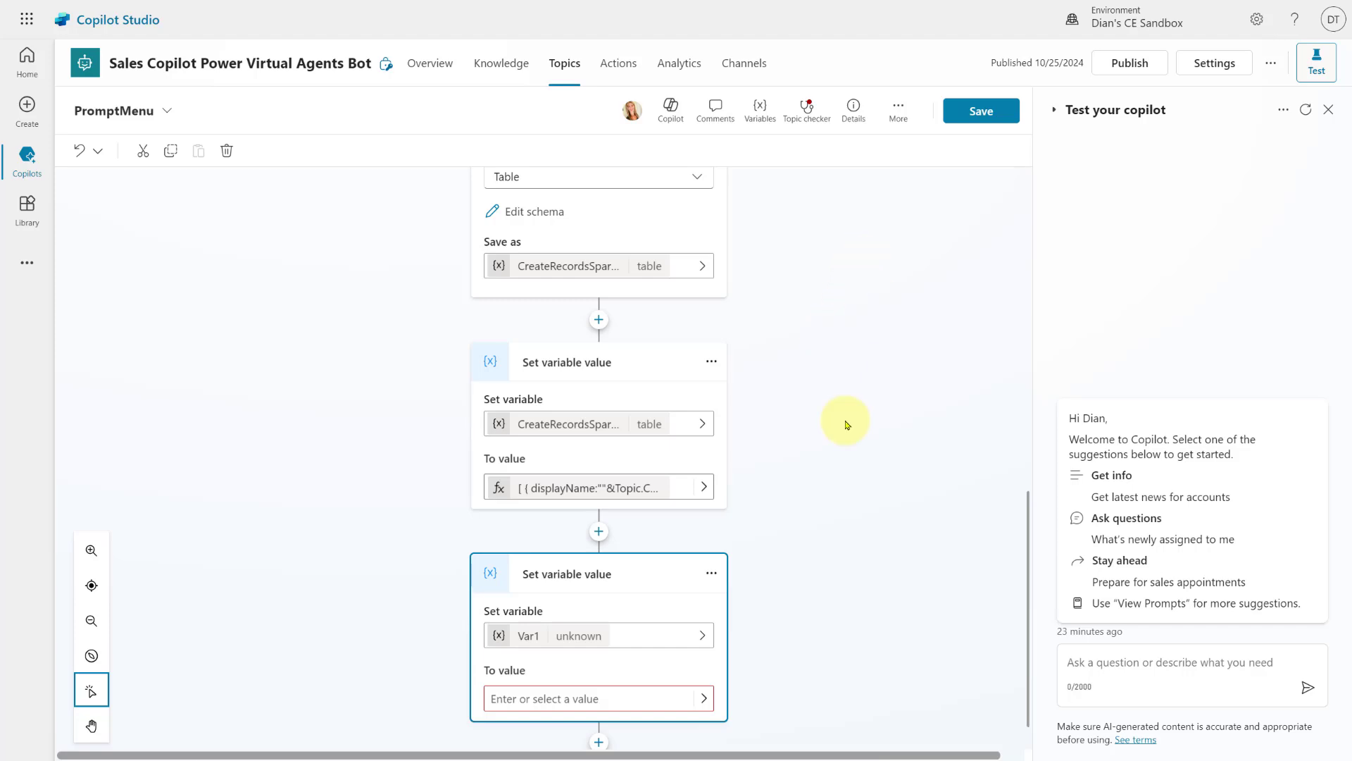
# - Rename the last node's new variable to SparkGroups, keeping its usage limited to the topic
pyautogui.click(551, 641)
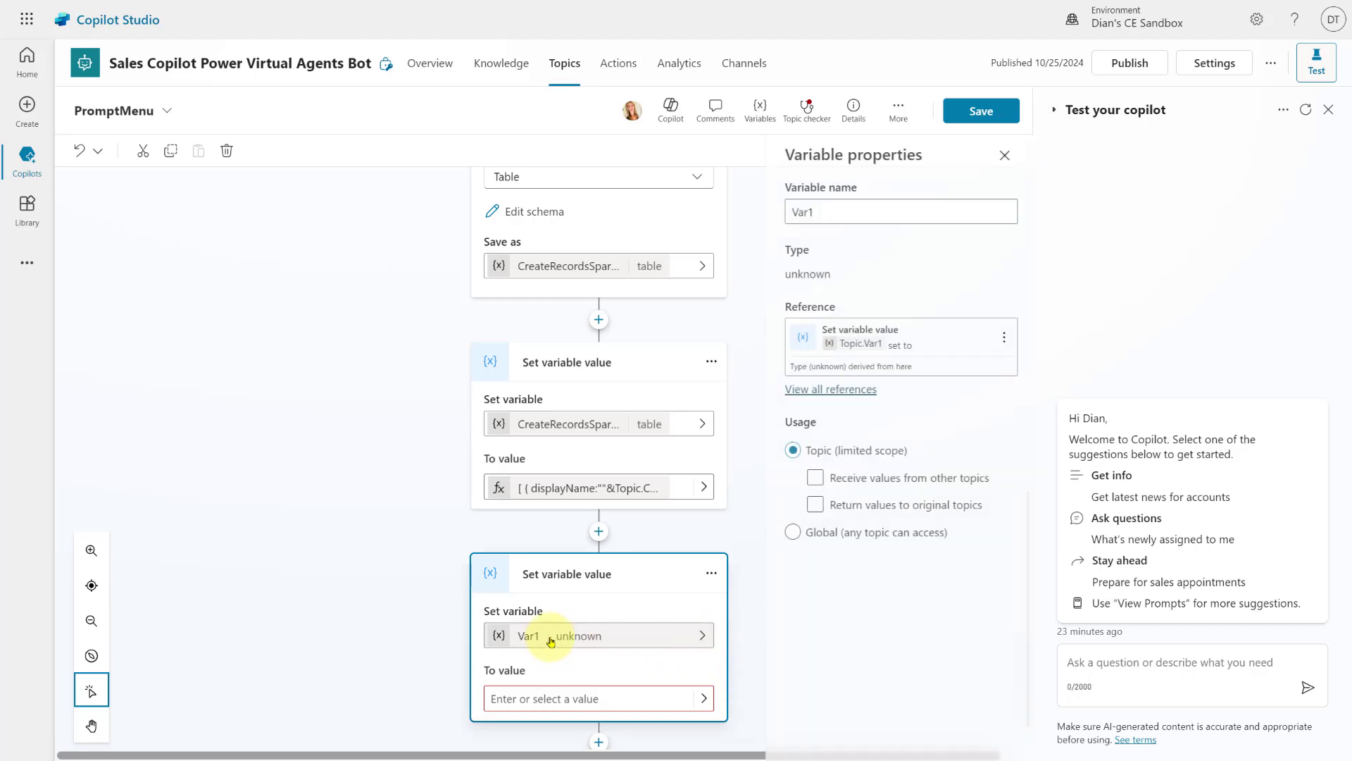
pyautogui.moveTo(820, 211); pyautogui.dragTo(780, 216)
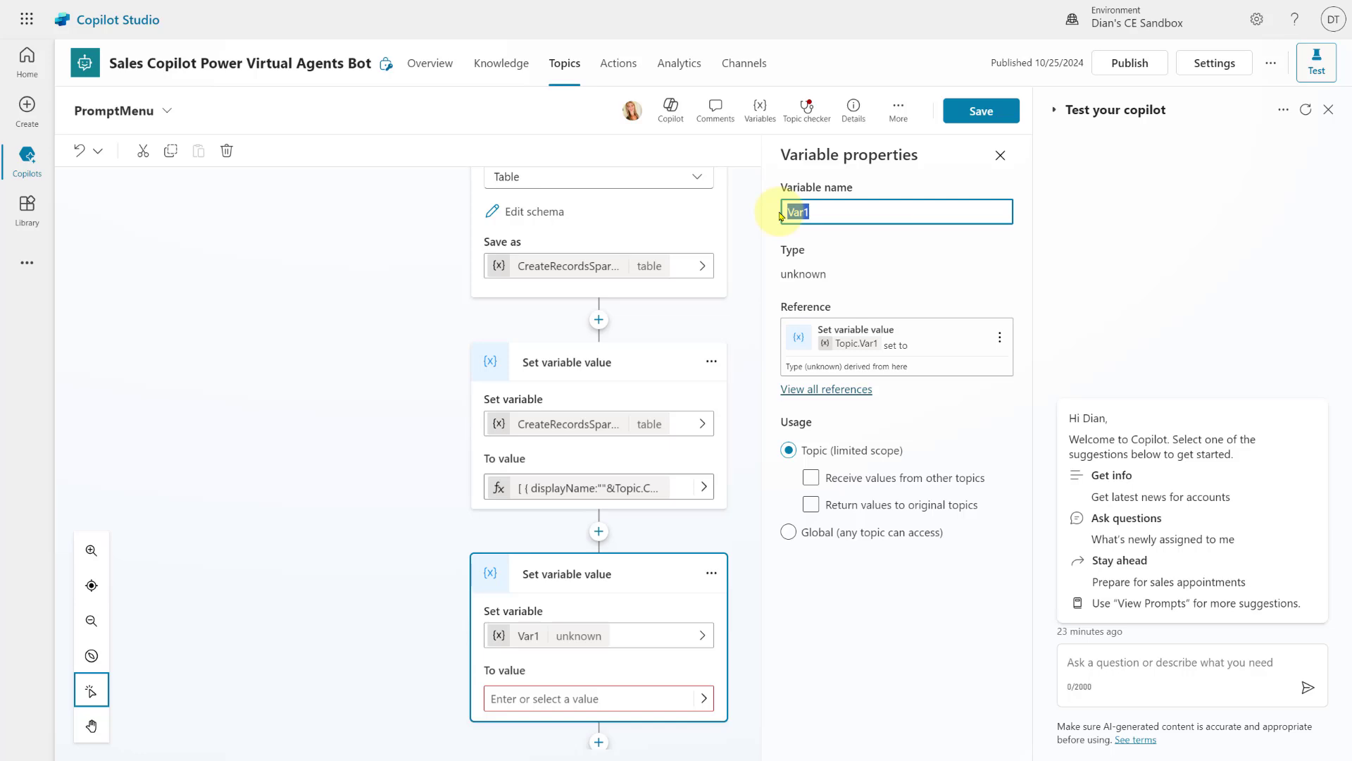
pyautogui.write('SparkGroups')
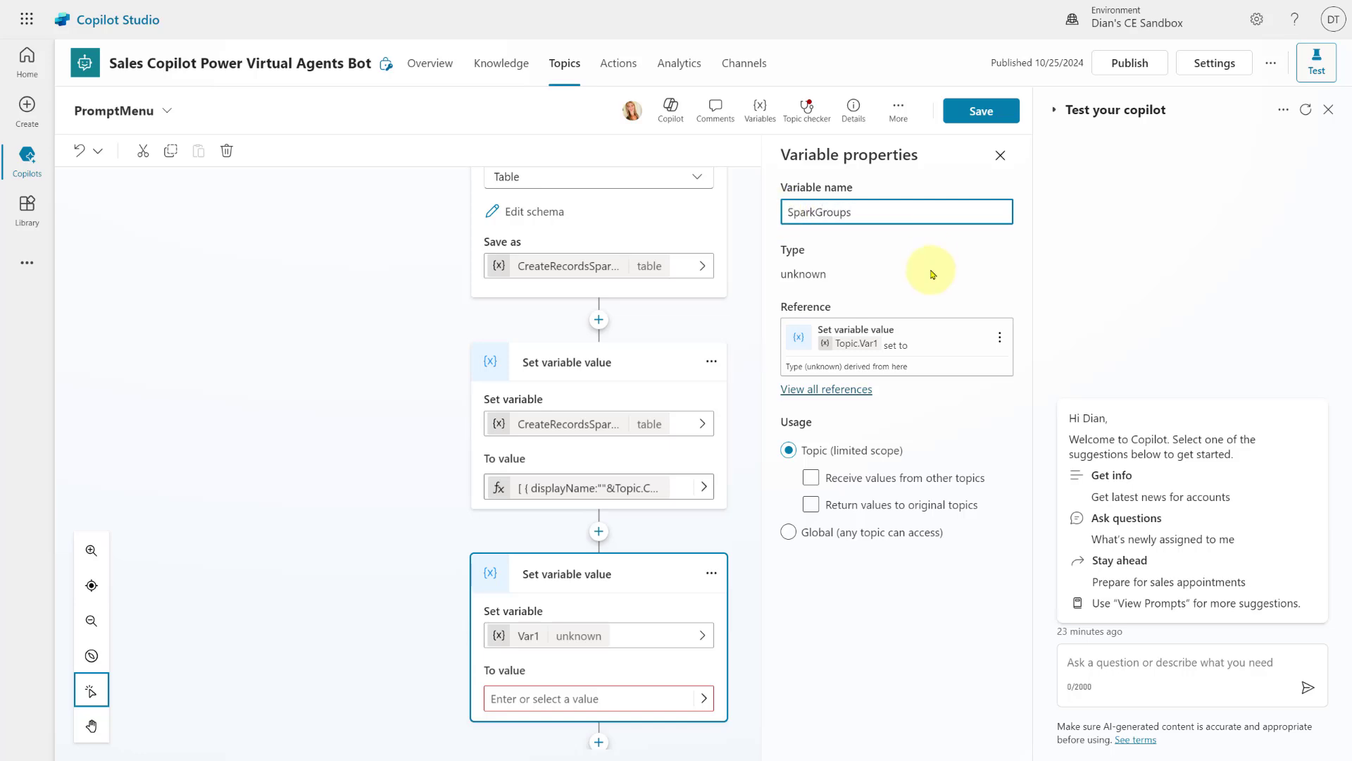
pyautogui.click(1000, 155)
pyautogui.click(542, 636)
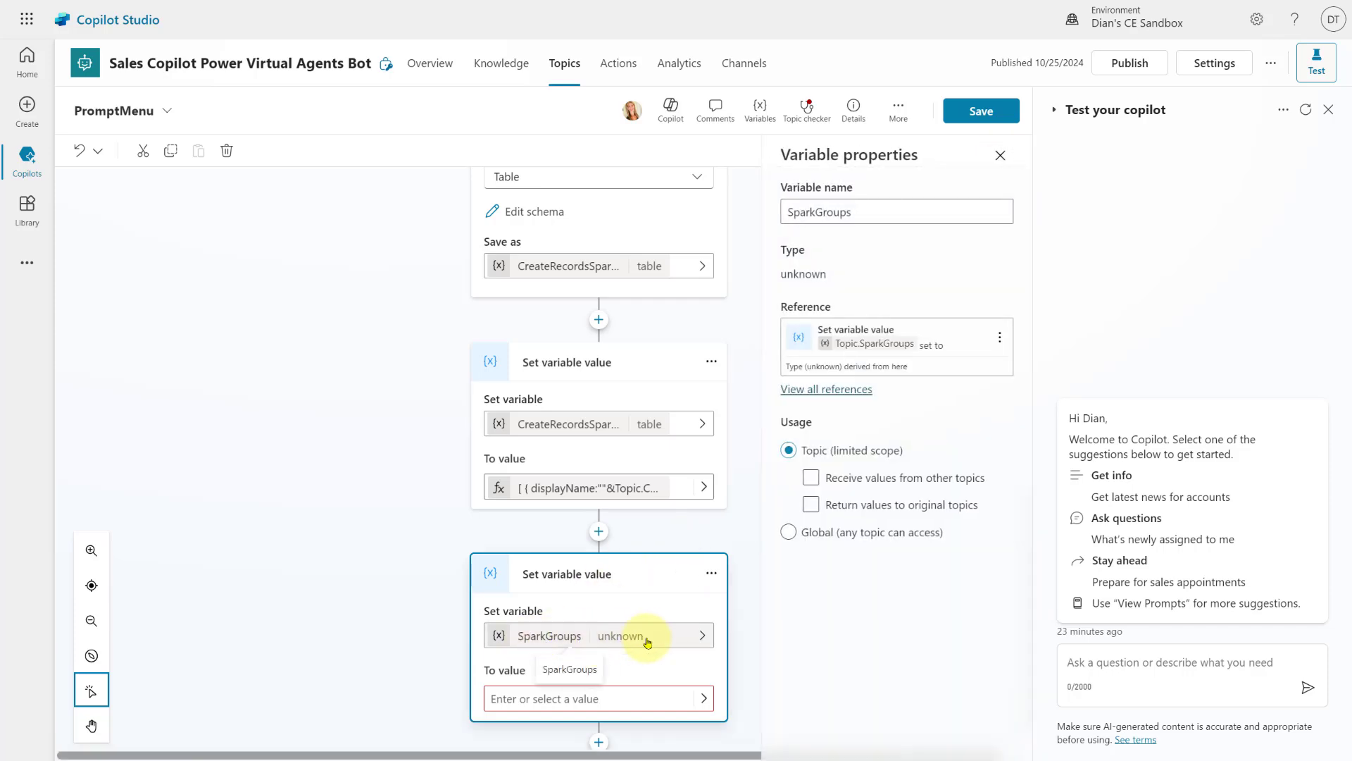
pyautogui.click(998, 157)
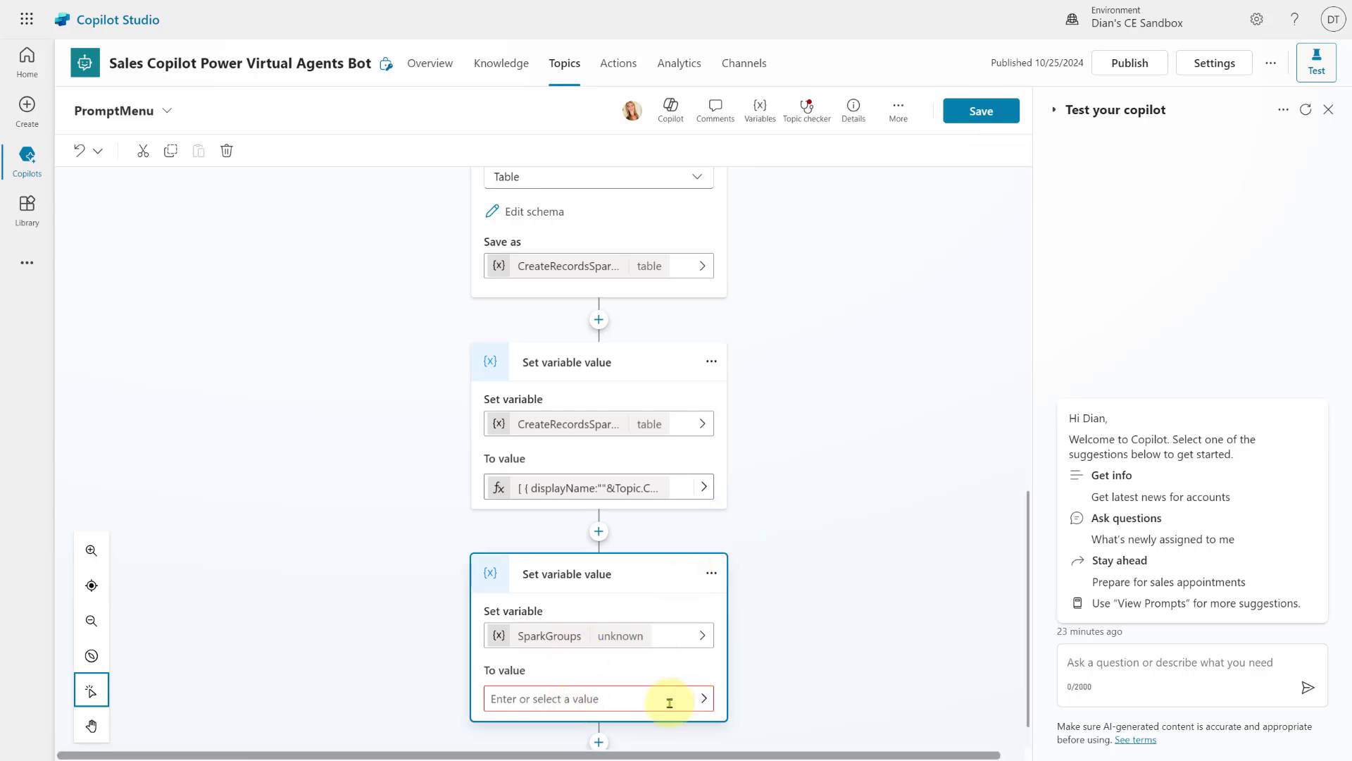
# - Set SparkGroups to the formula Filter([{displayName:""&Topic.CreateRecords&"", displaySubtitle:""&Topic.CreateRecords&"", iconName:"ArrowForward24Regular", sparks: DropColumns(Filter(Topic.CreateRecordsSparks, isEnabled = true), isEnabled)}], CountRows(sparks) > 0)
pyautogui.click(705, 698)
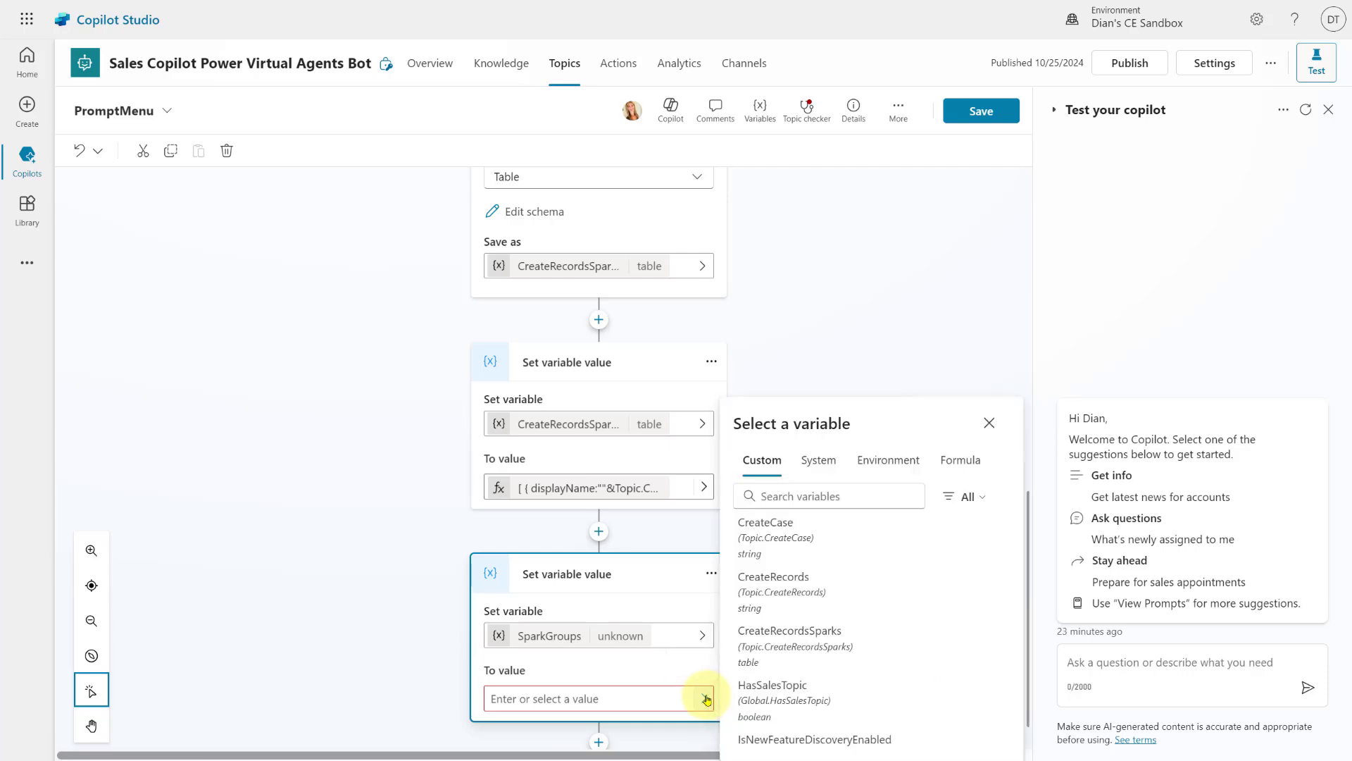
pyautogui.click(962, 457)
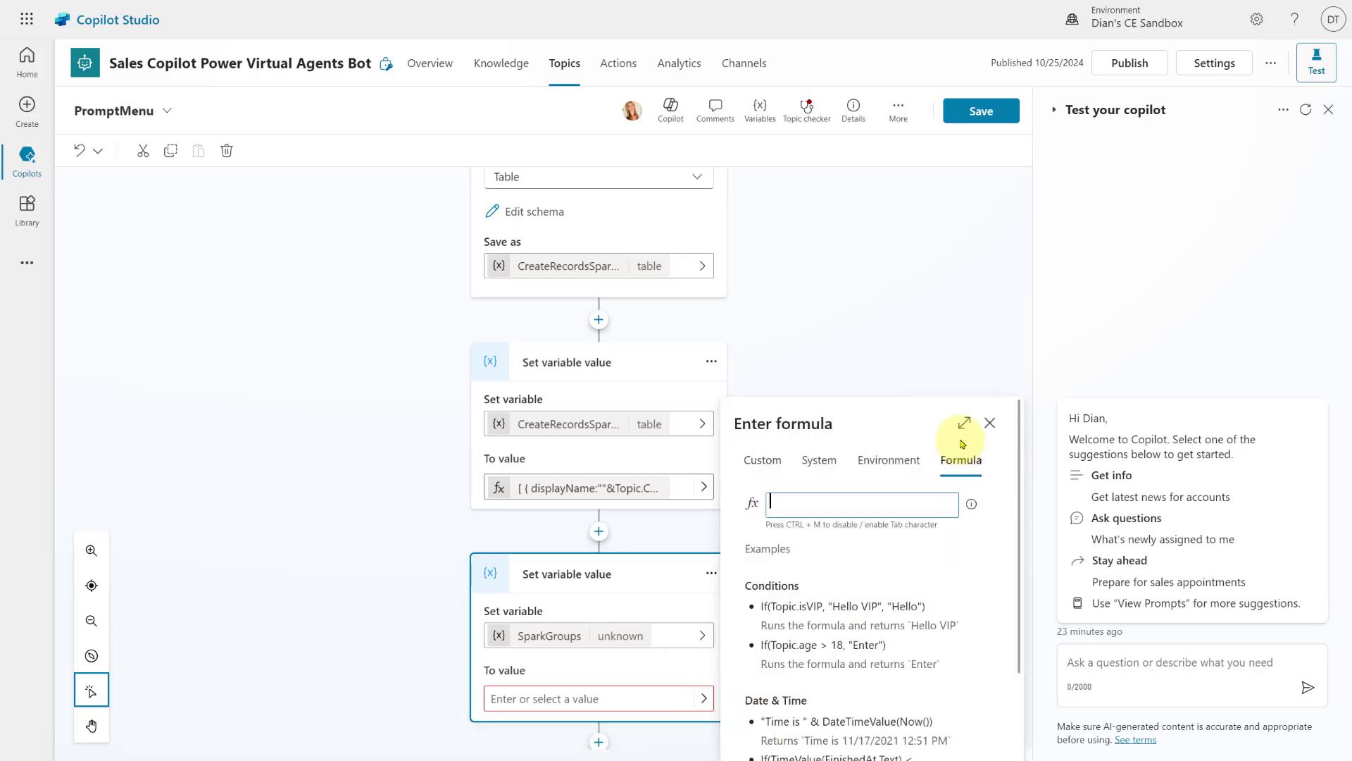
pyautogui.click(965, 423)
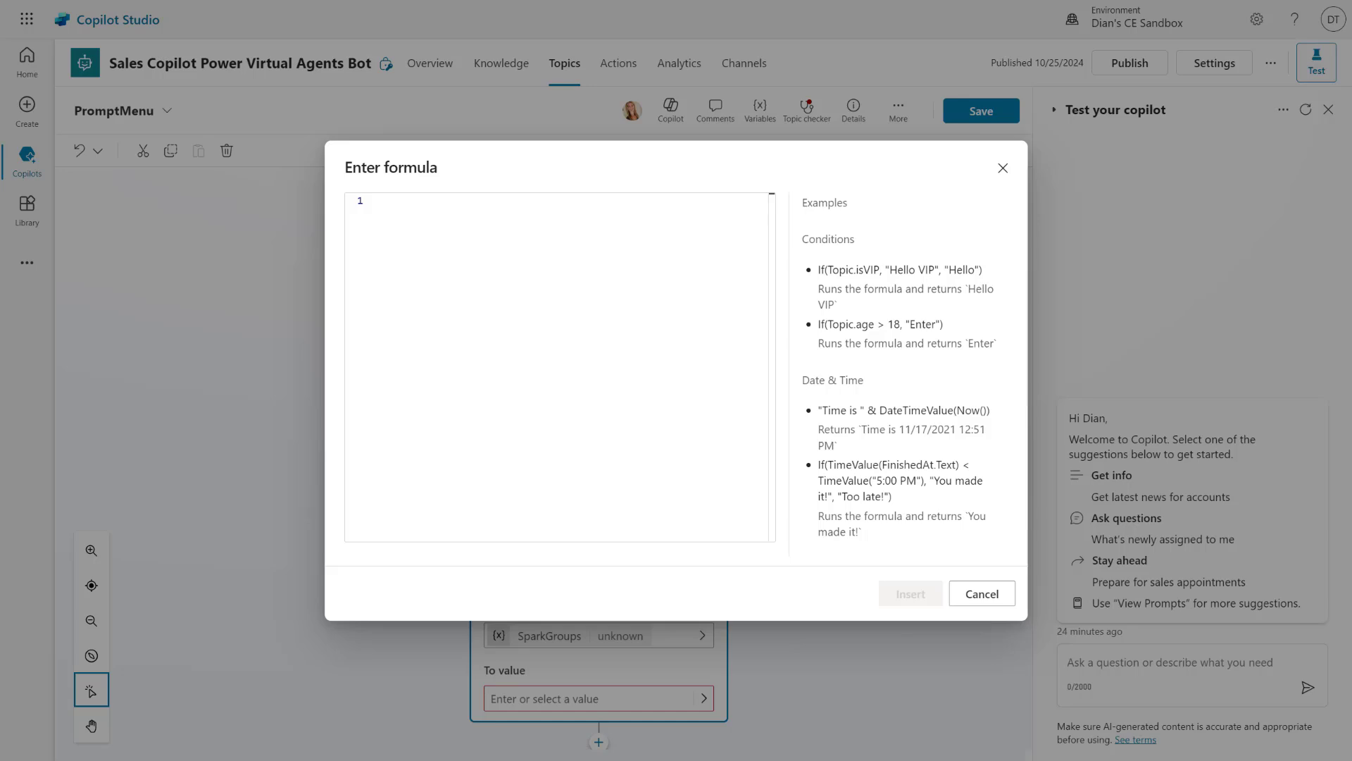
pyautogui.click(377, 202)
pyautogui.write('Filter([   {     displayName:""&Topic.CreateRecords&"",     displaySubtitle:""&Topic.CreateRecords&"",     iconName:"ArrowForward24Regular",     sparks: DropColumns(Filter(Topic.CreateRecordsSparks, isEnabled = true), isEnabled)   } ], CountRows(sparks) > 0 )')
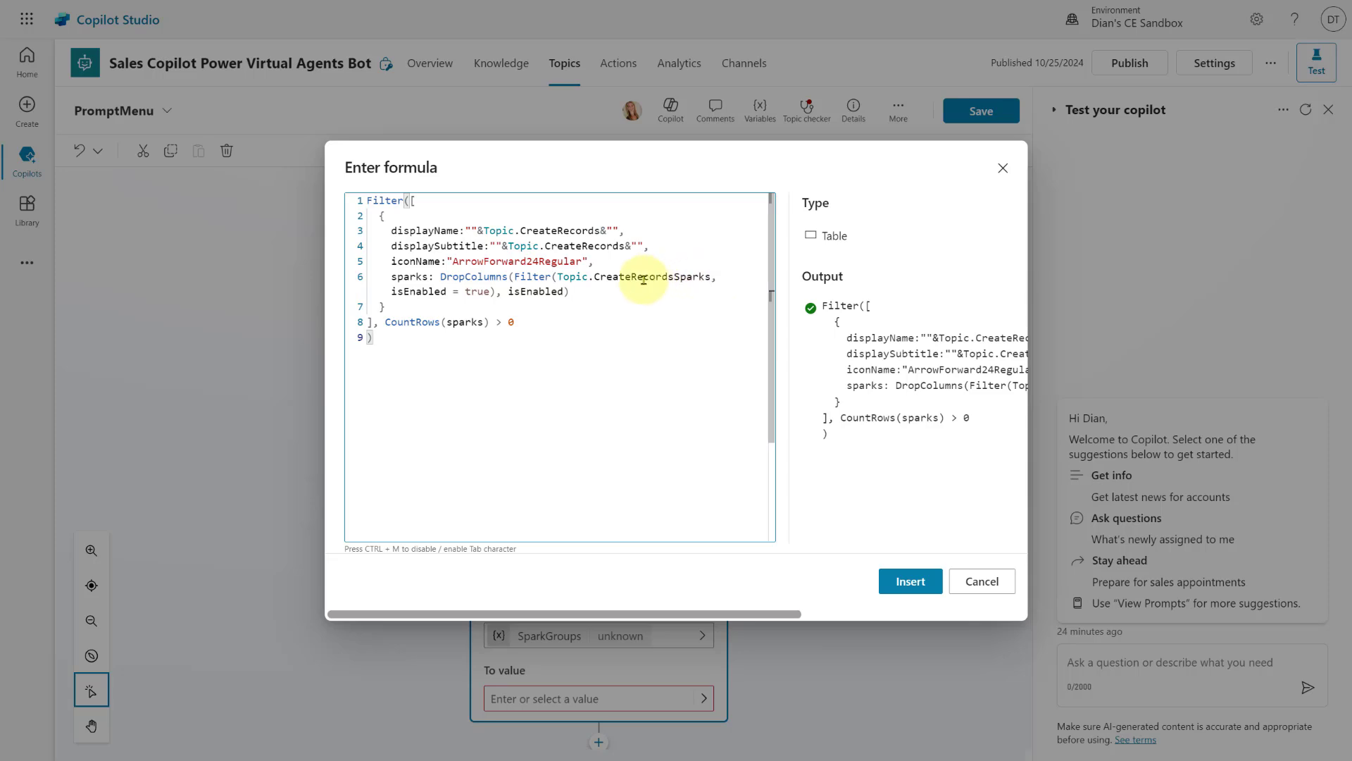
pyautogui.click(910, 581)
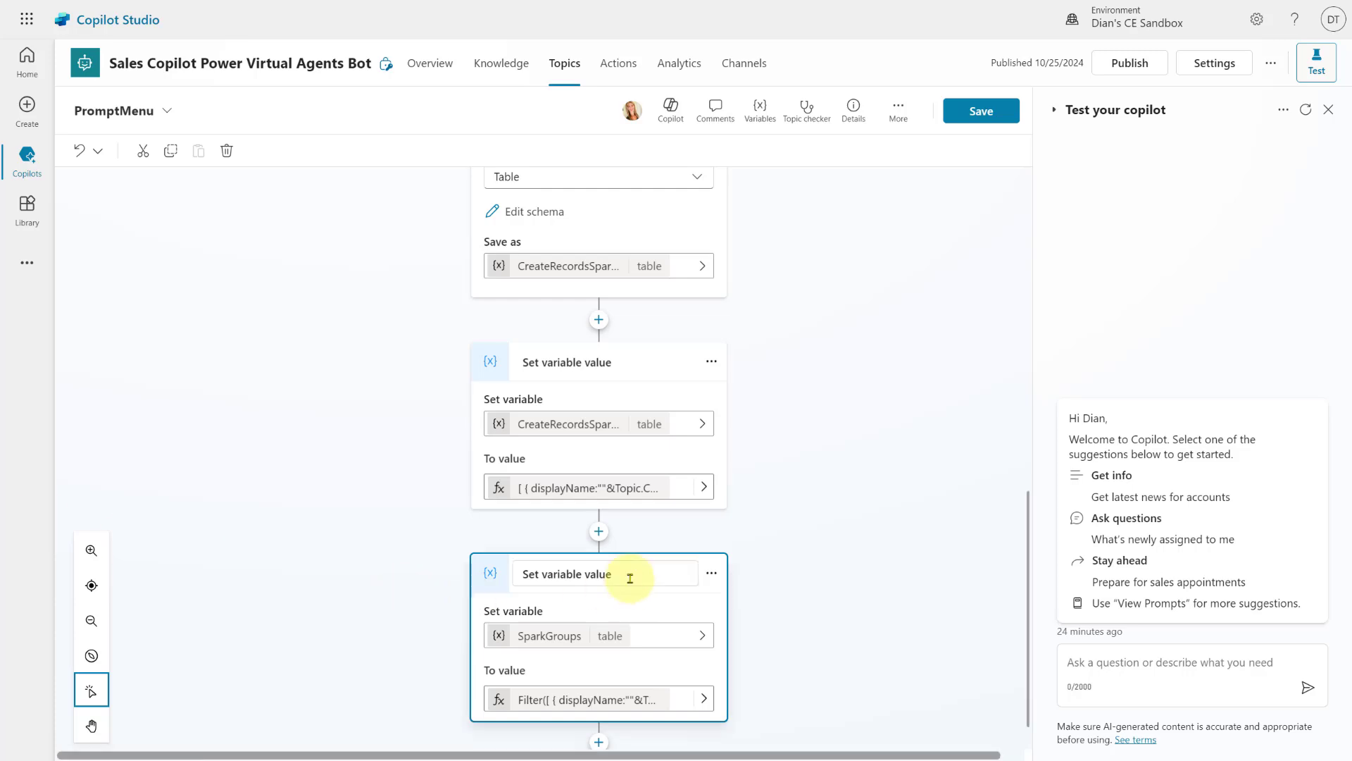
# - Add a Parse value node below the SparkGroups node and set the value it parses to empty square brackets [ ]
pyautogui.scroll(-1, 628, 579)
pyautogui.click(600, 687)
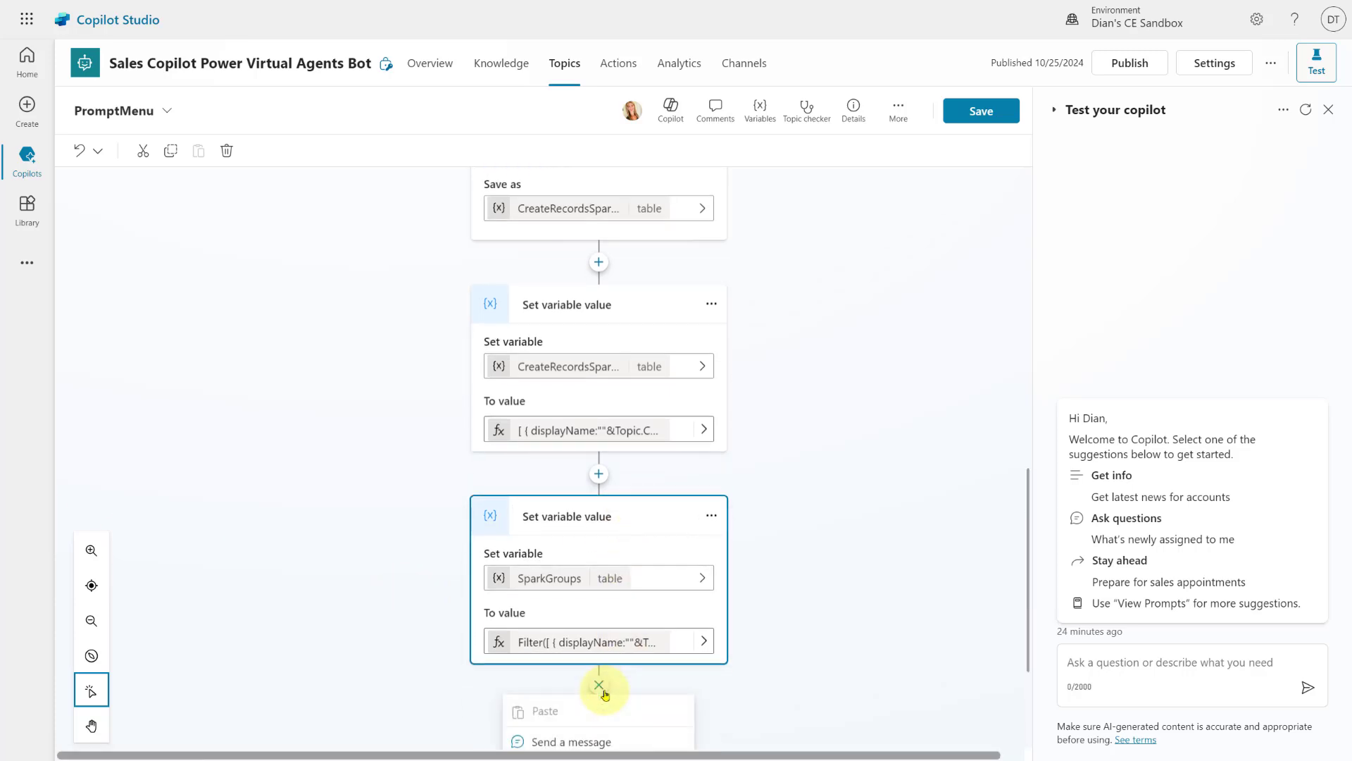
pyautogui.moveTo(608, 653)
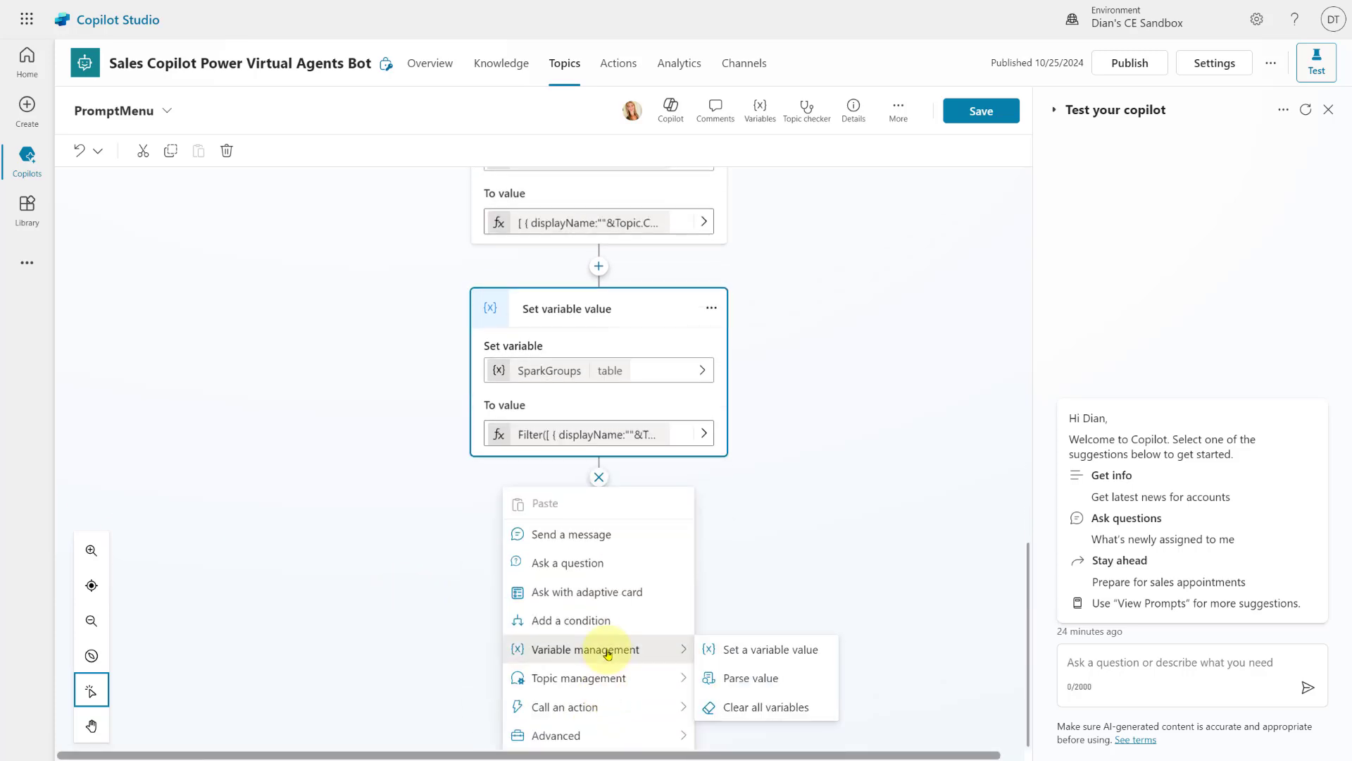
pyautogui.click(739, 678)
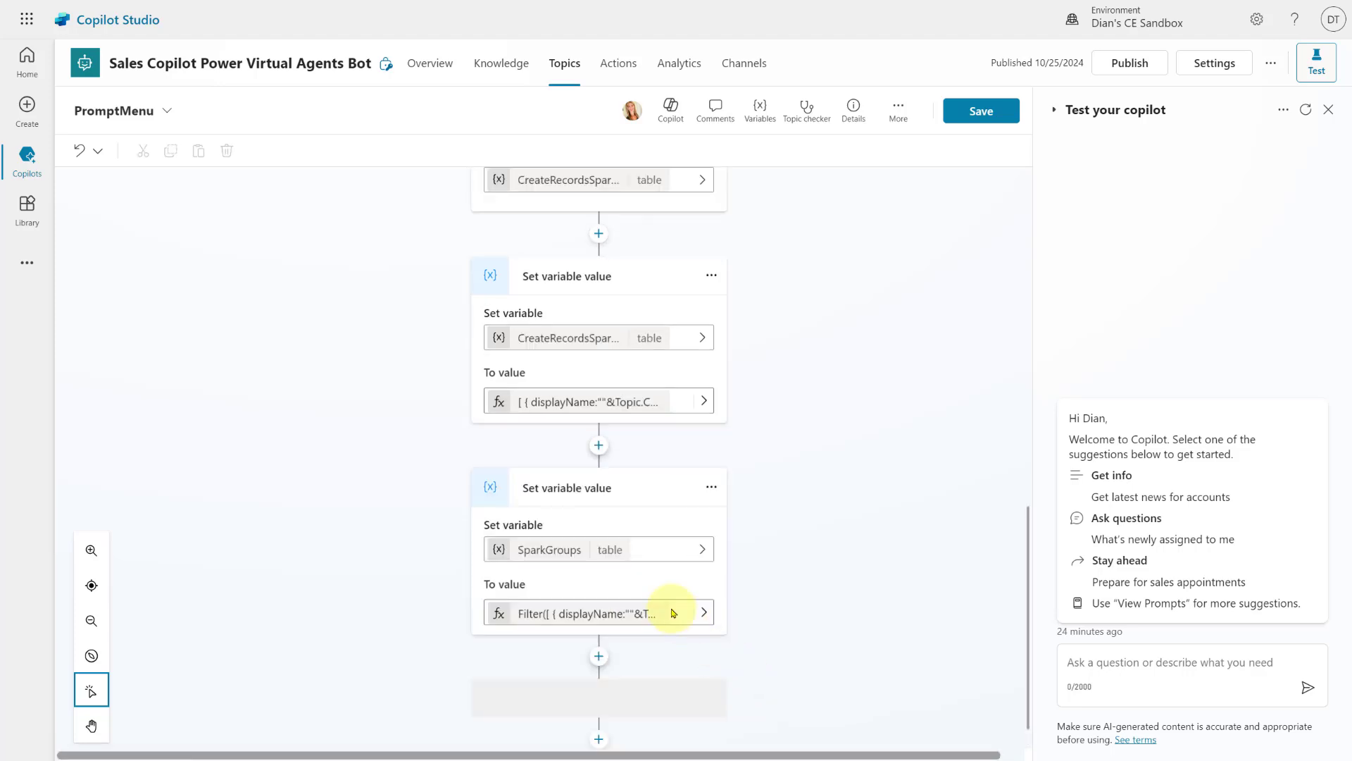
pyautogui.click(644, 597)
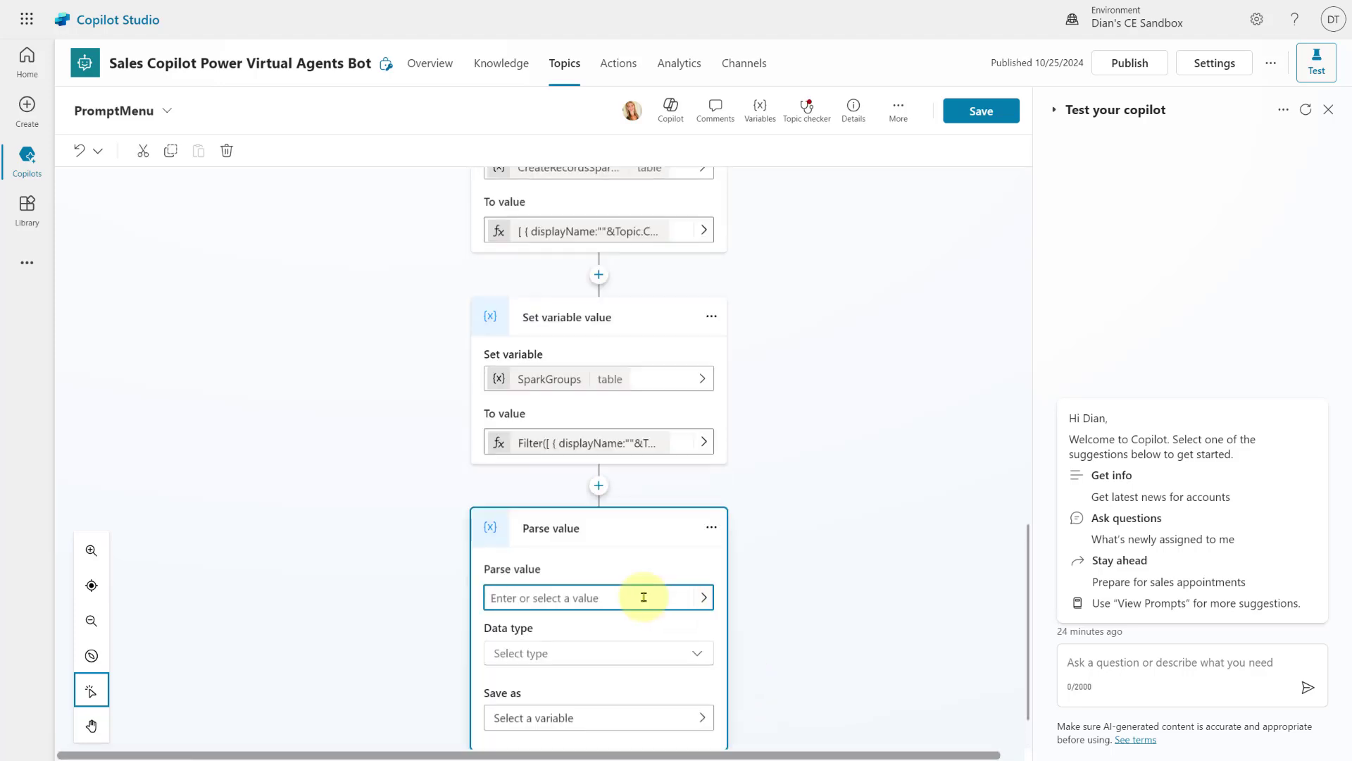
pyautogui.write('[')
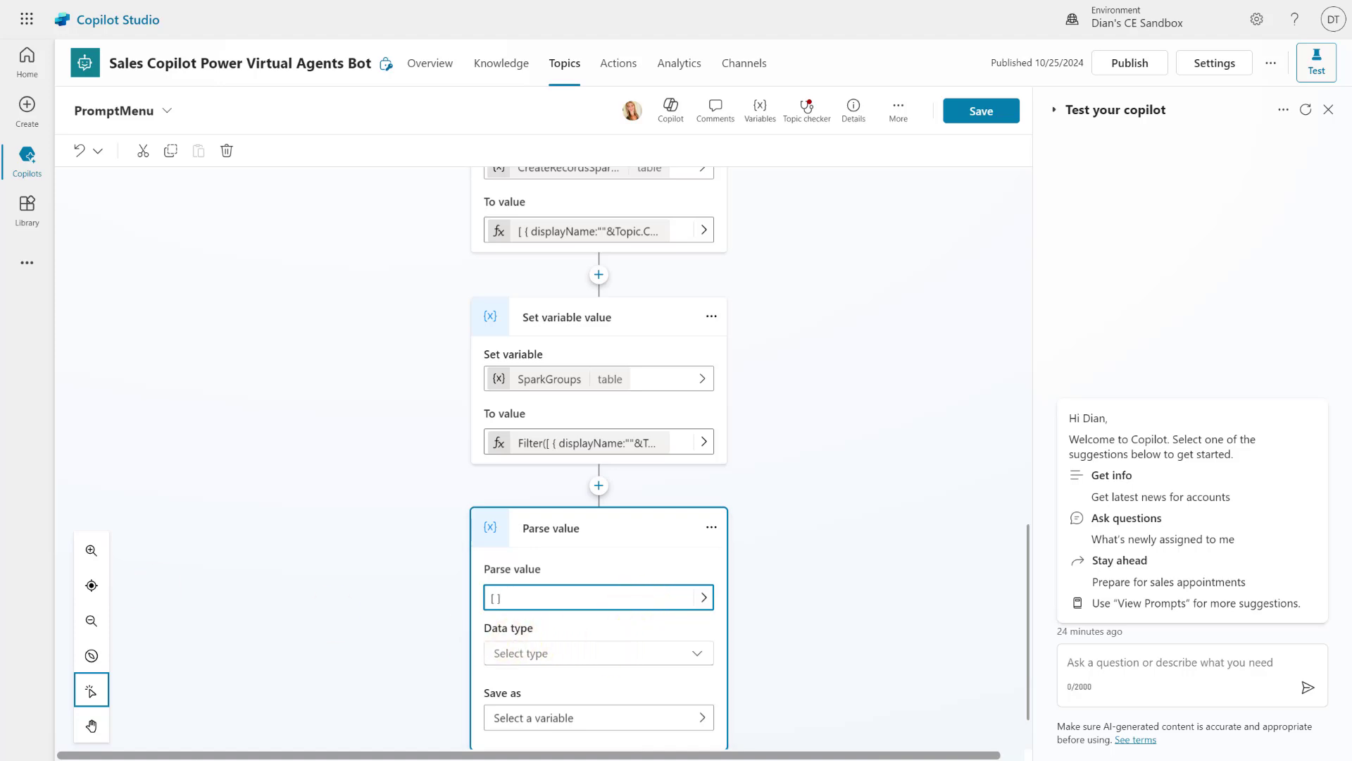
# - Save the Parse value node's result in a newly created variable and set its data type to Table
pyautogui.click(704, 718)
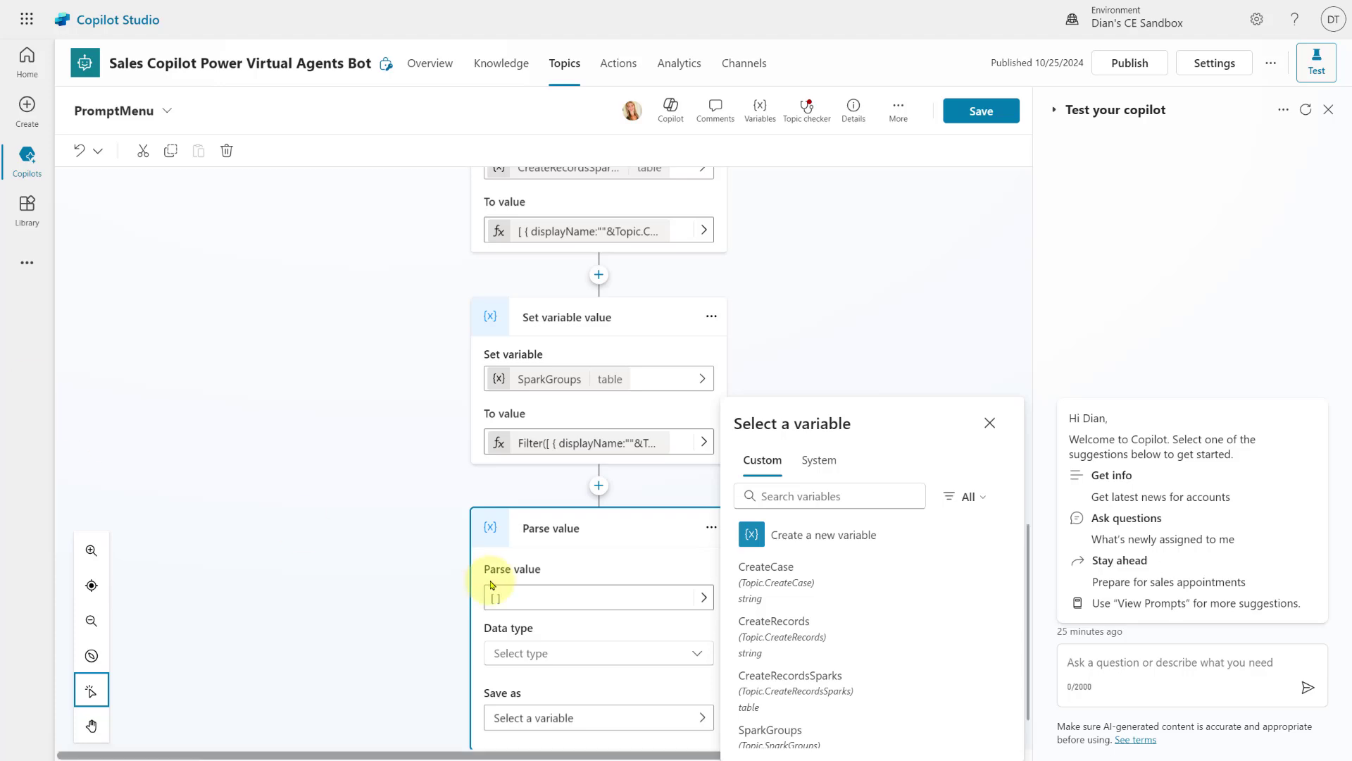
pyautogui.click(795, 540)
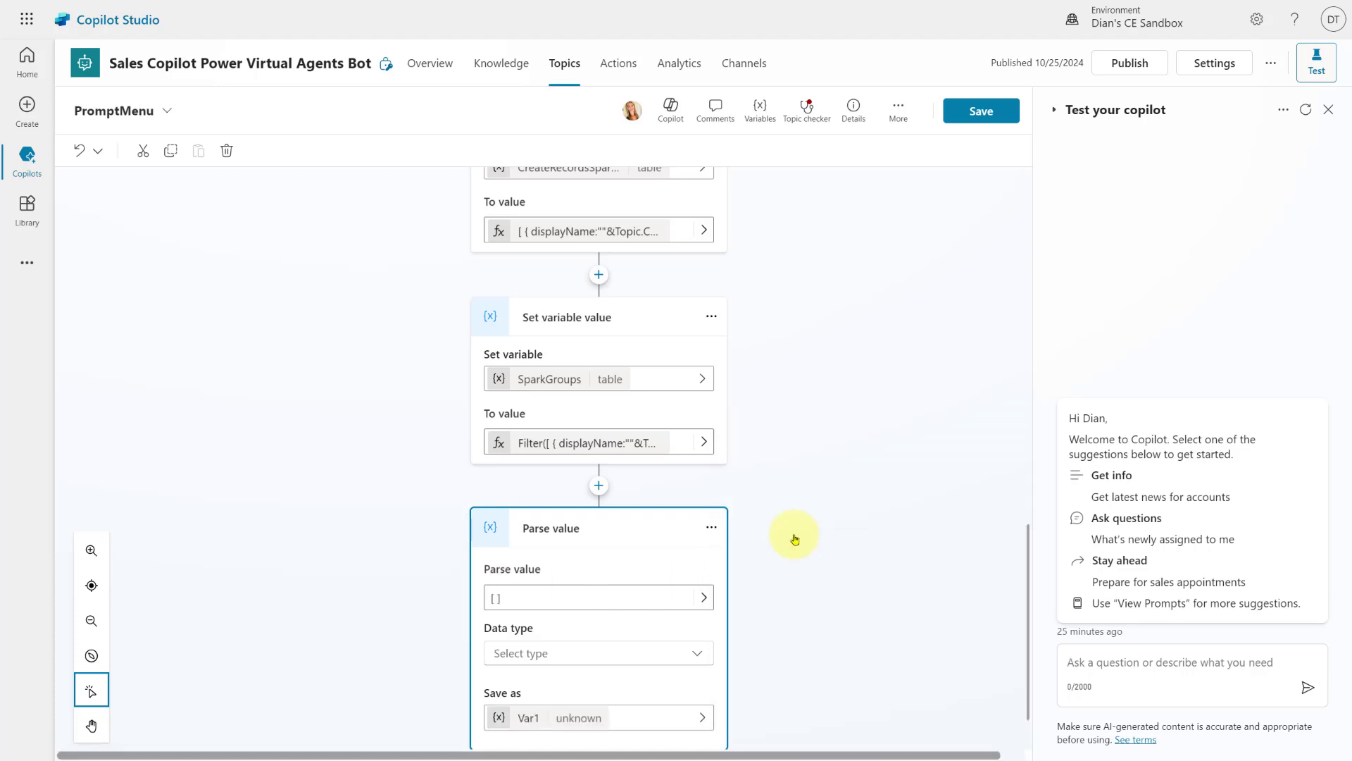
pyautogui.click(524, 720)
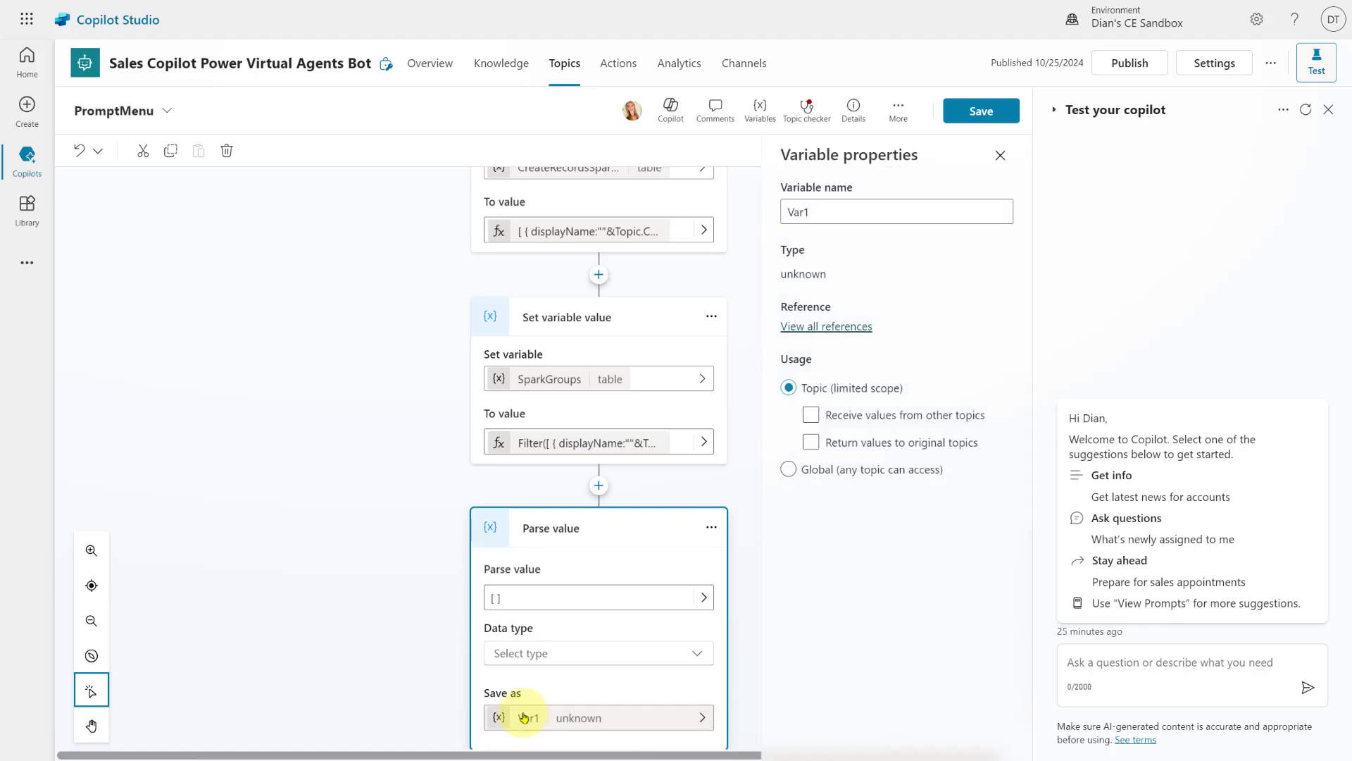
pyautogui.click(692, 655)
pyautogui.click(558, 596)
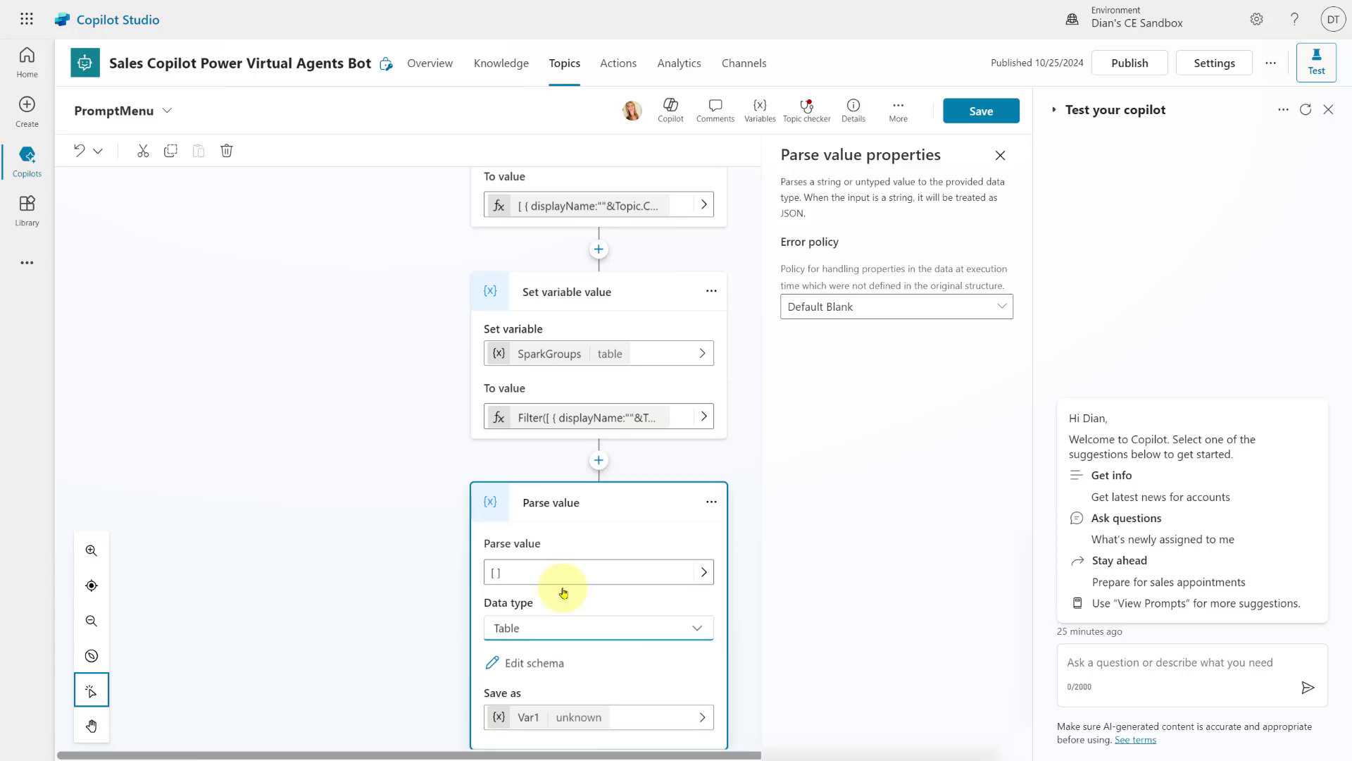
# - Rename the Parse value node's output variable to Sparks, keeping its usage limited to the topic
pyautogui.click(529, 716)
pyautogui.click(817, 213)
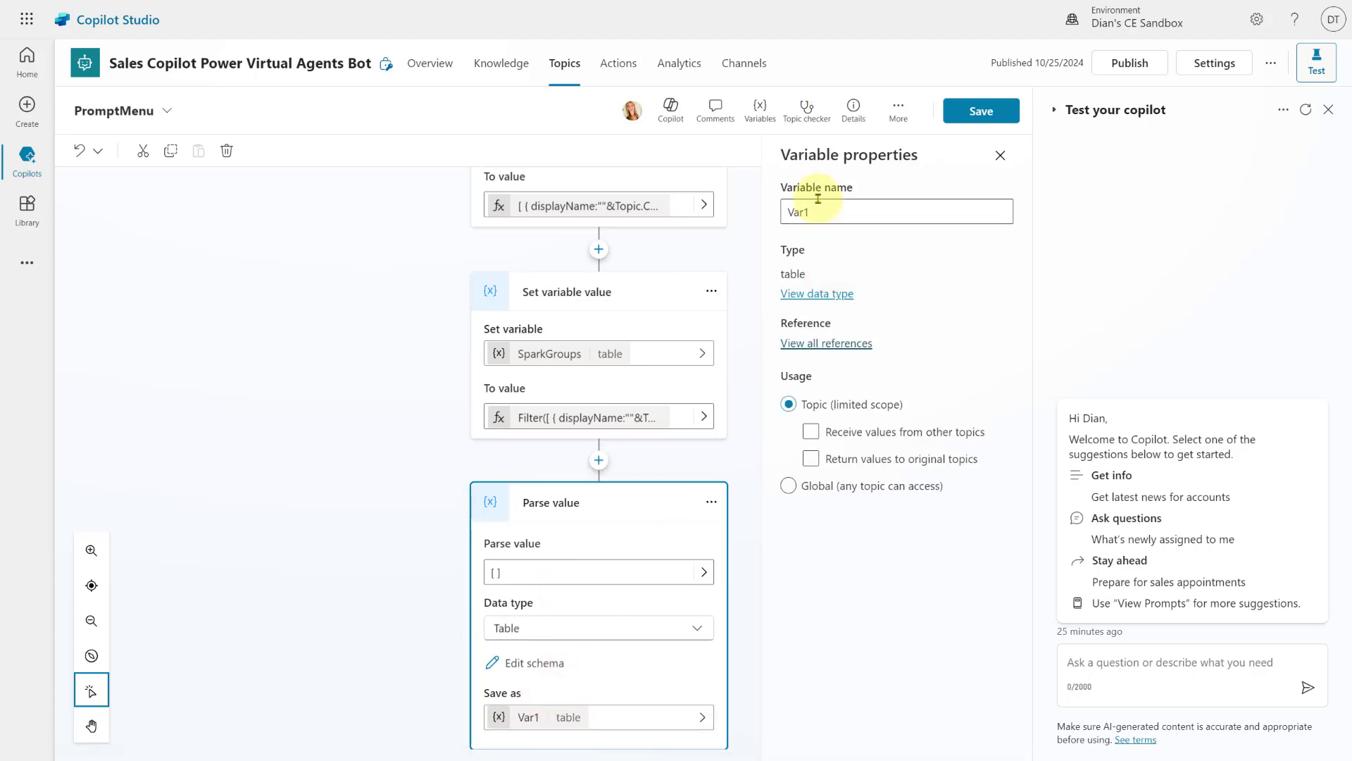
pyautogui.moveTo(818, 213); pyautogui.dragTo(779, 218)
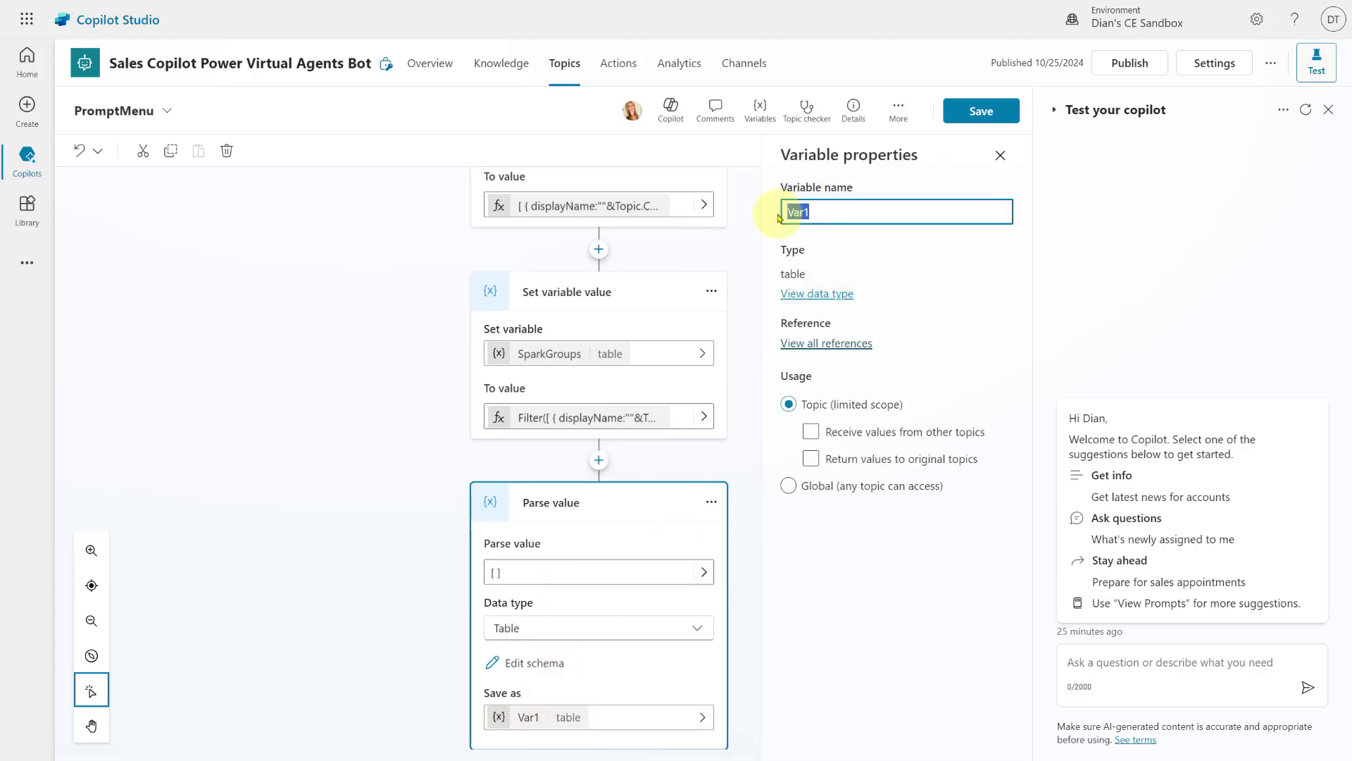
pyautogui.write('Spa')
pyautogui.press('BackSpace')
pyautogui.press('BackSpace')
pyautogui.write('parks')
pyautogui.click(752, 603)
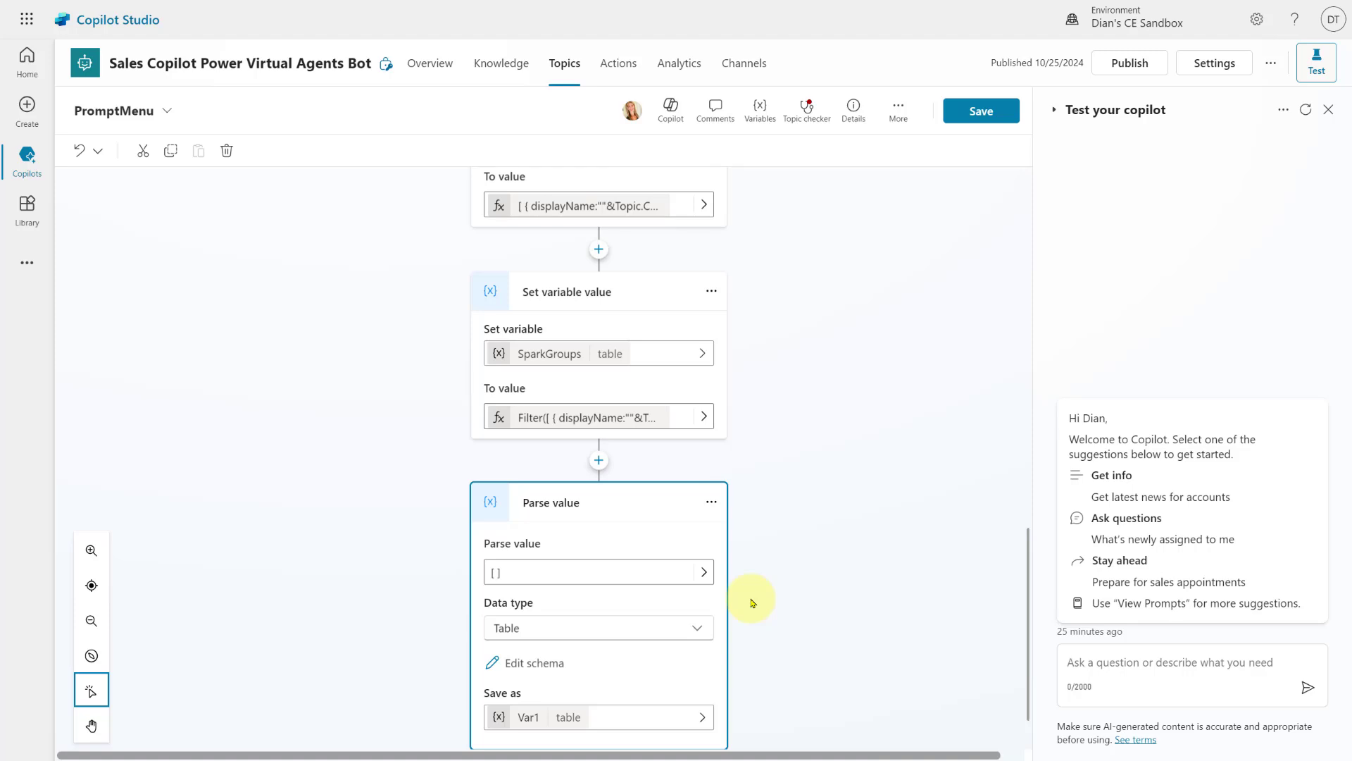
# - Copy the second-to-last Set variable value node from the SalesSparks topic and paste it below the Parse value node in PromptMenu
pyautogui.scroll(-1, 738, 586)
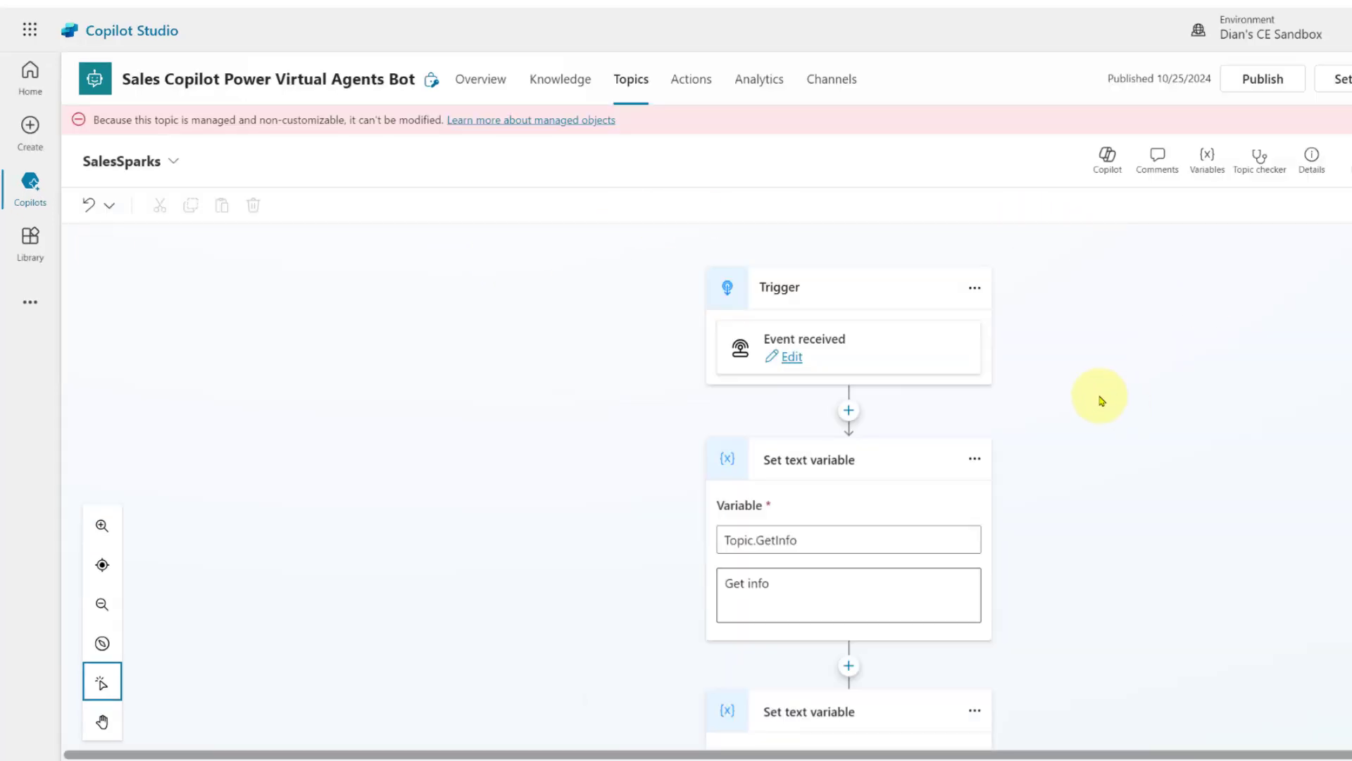
pyautogui.scroll(-15, 1101, 400)
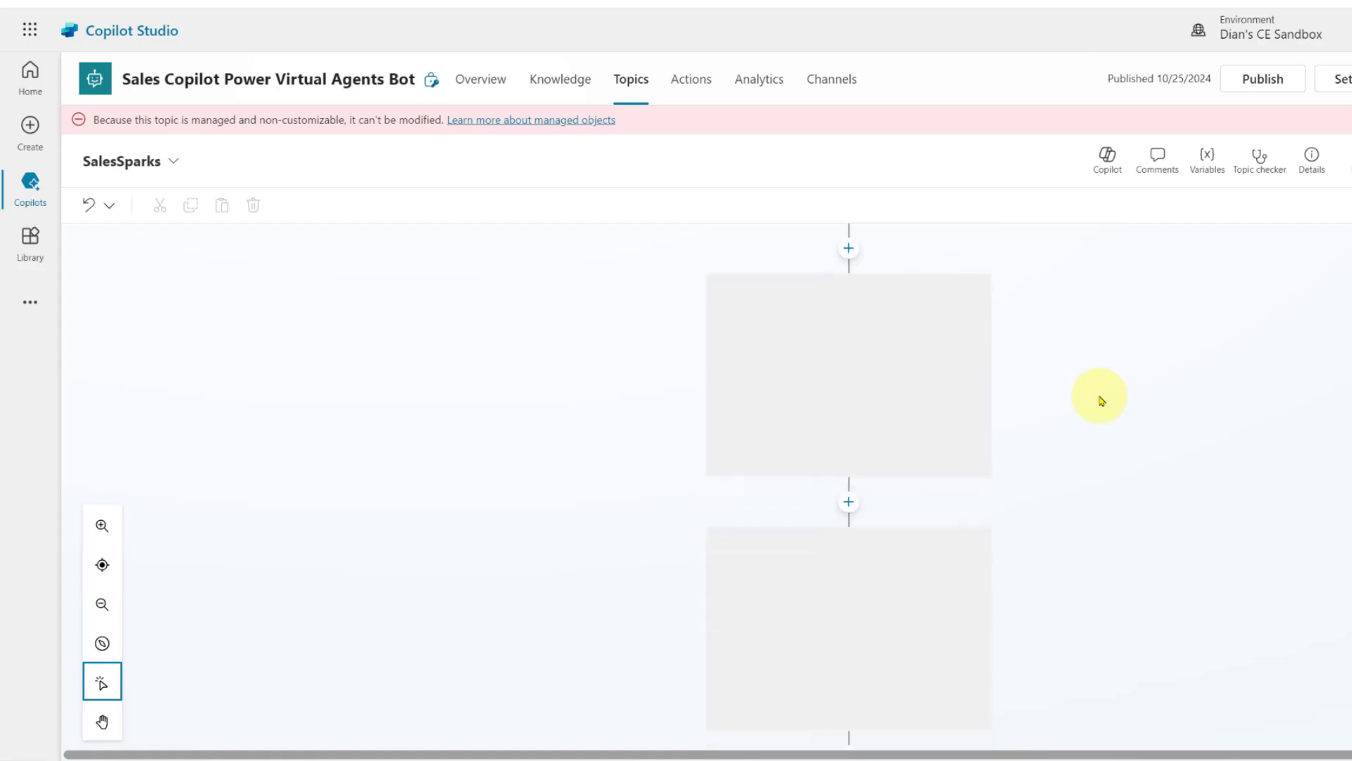
pyautogui.scroll(-5, 1100, 400)
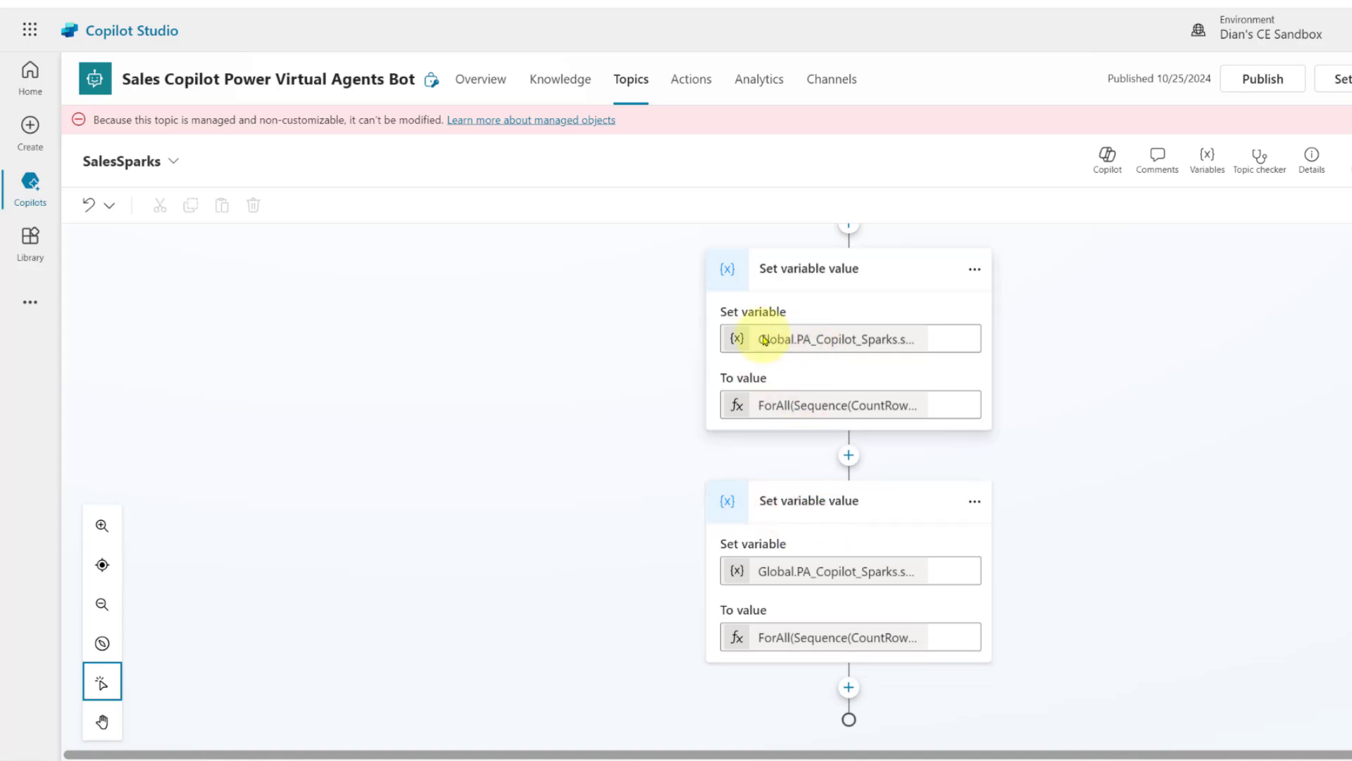
pyautogui.click(810, 271)
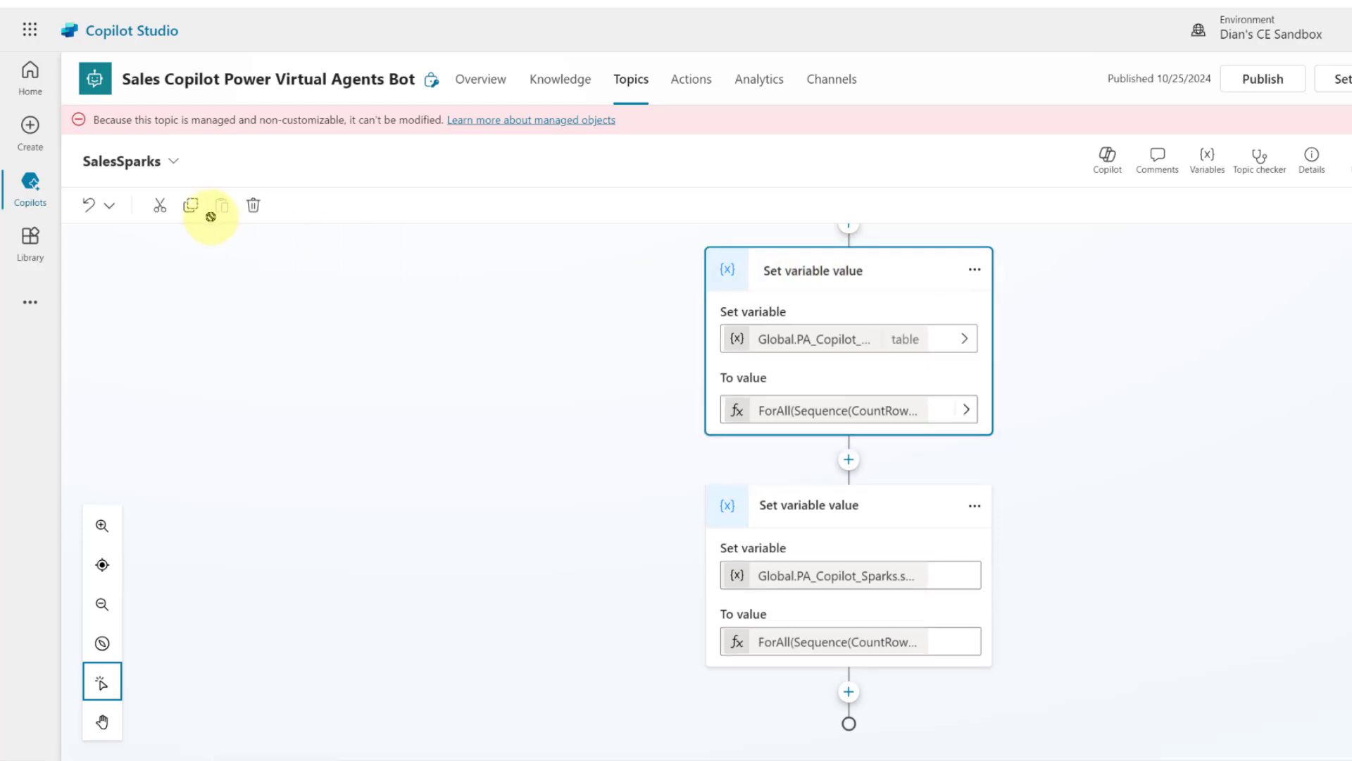
pyautogui.click(190, 205)
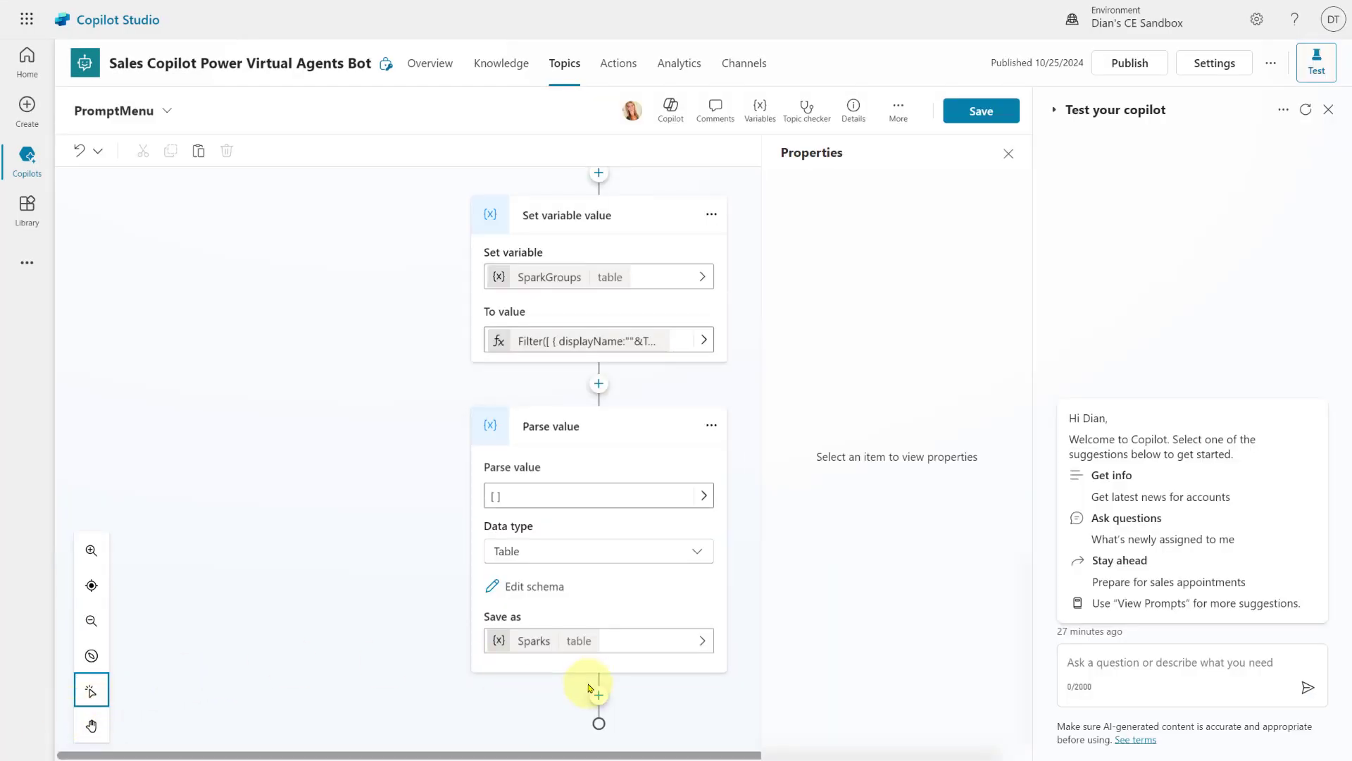
pyautogui.click(599, 695)
pyautogui.click(596, 726)
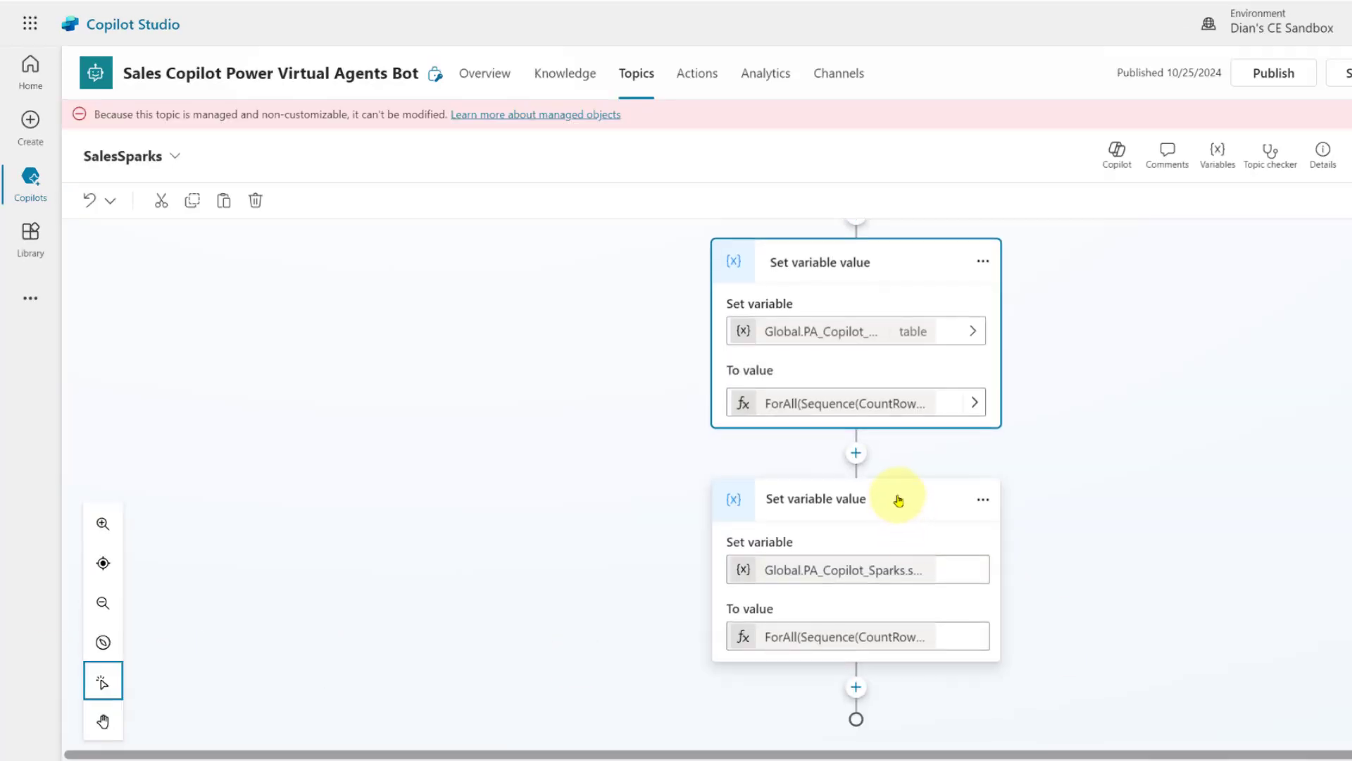
# - Copy the last Set variable value node of the SalesSparks topic, paste it at the end of PromptMenu, and save the topic
pyautogui.click(899, 500)
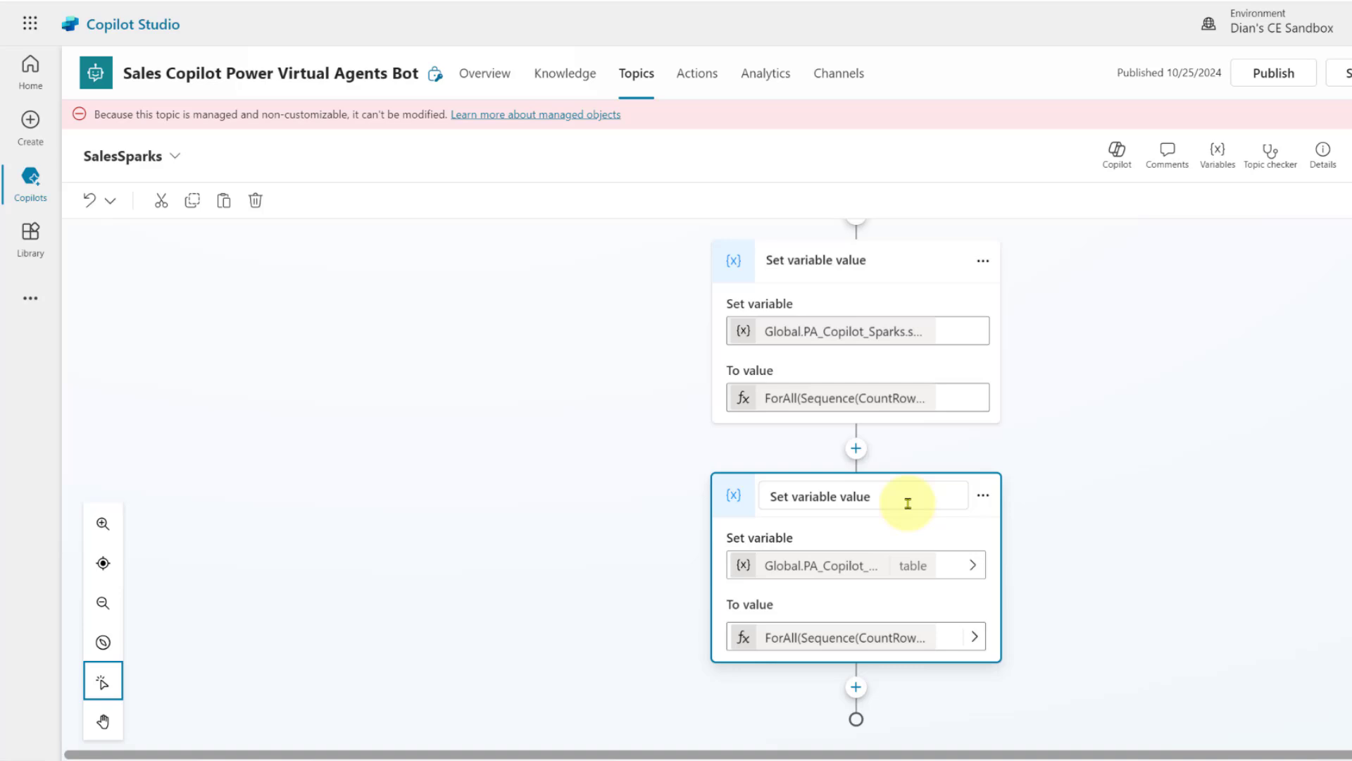
pyautogui.click(190, 202)
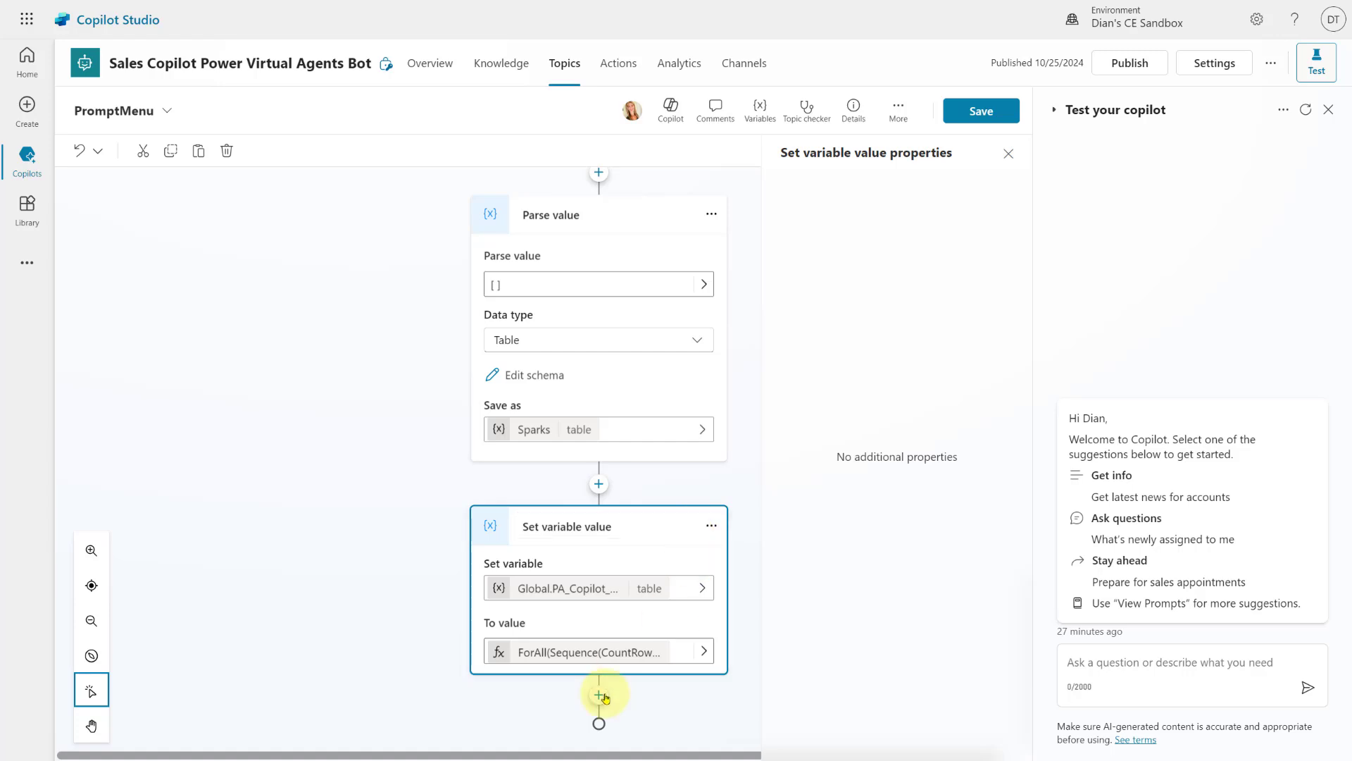
pyautogui.click(599, 695)
pyautogui.click(566, 717)
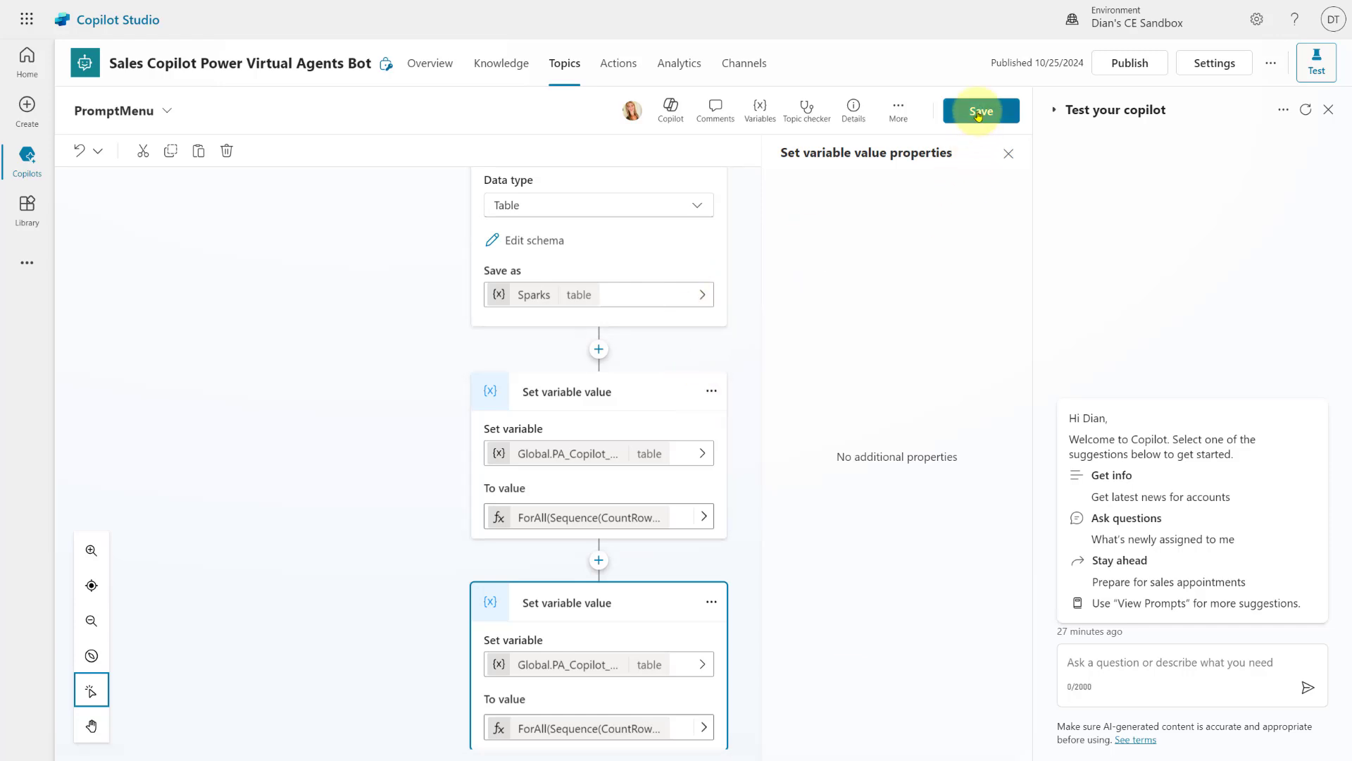
pyautogui.click(1007, 152)
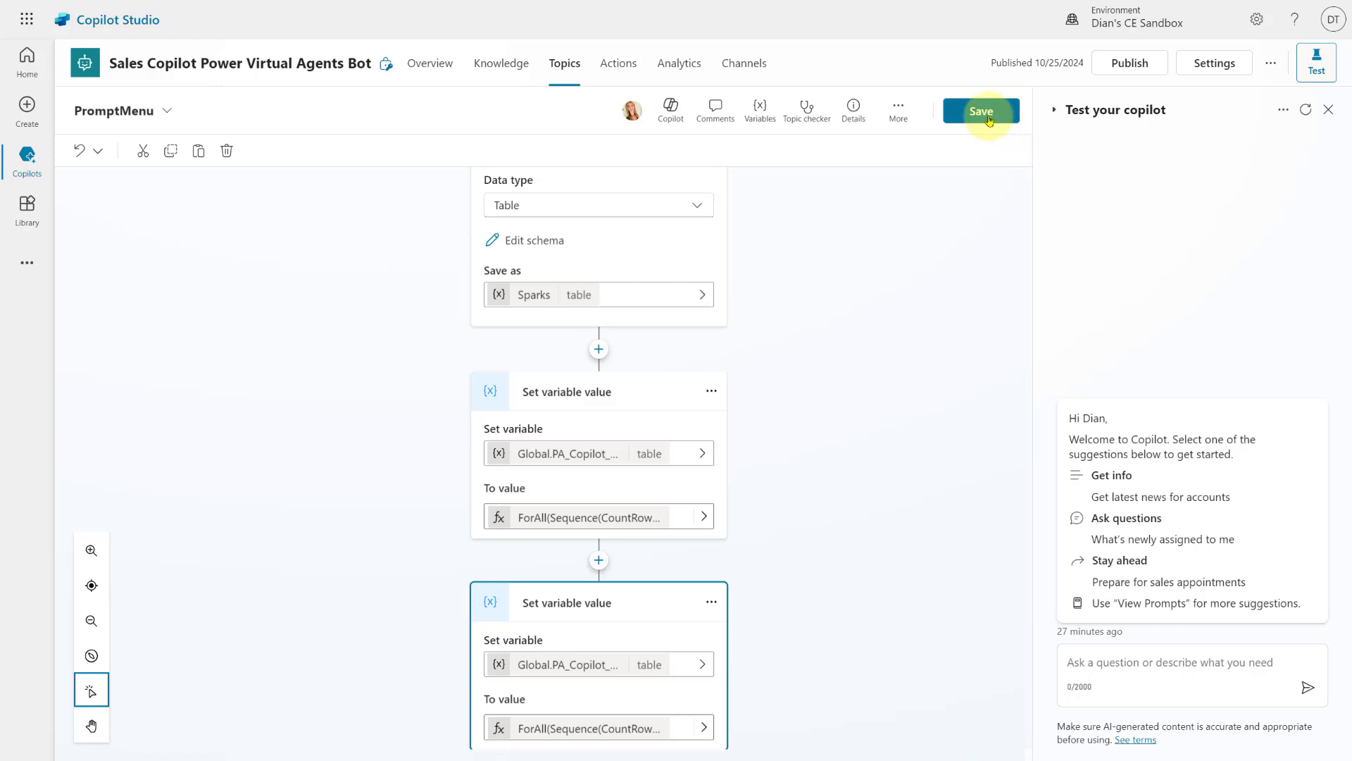
pyautogui.click(986, 115)
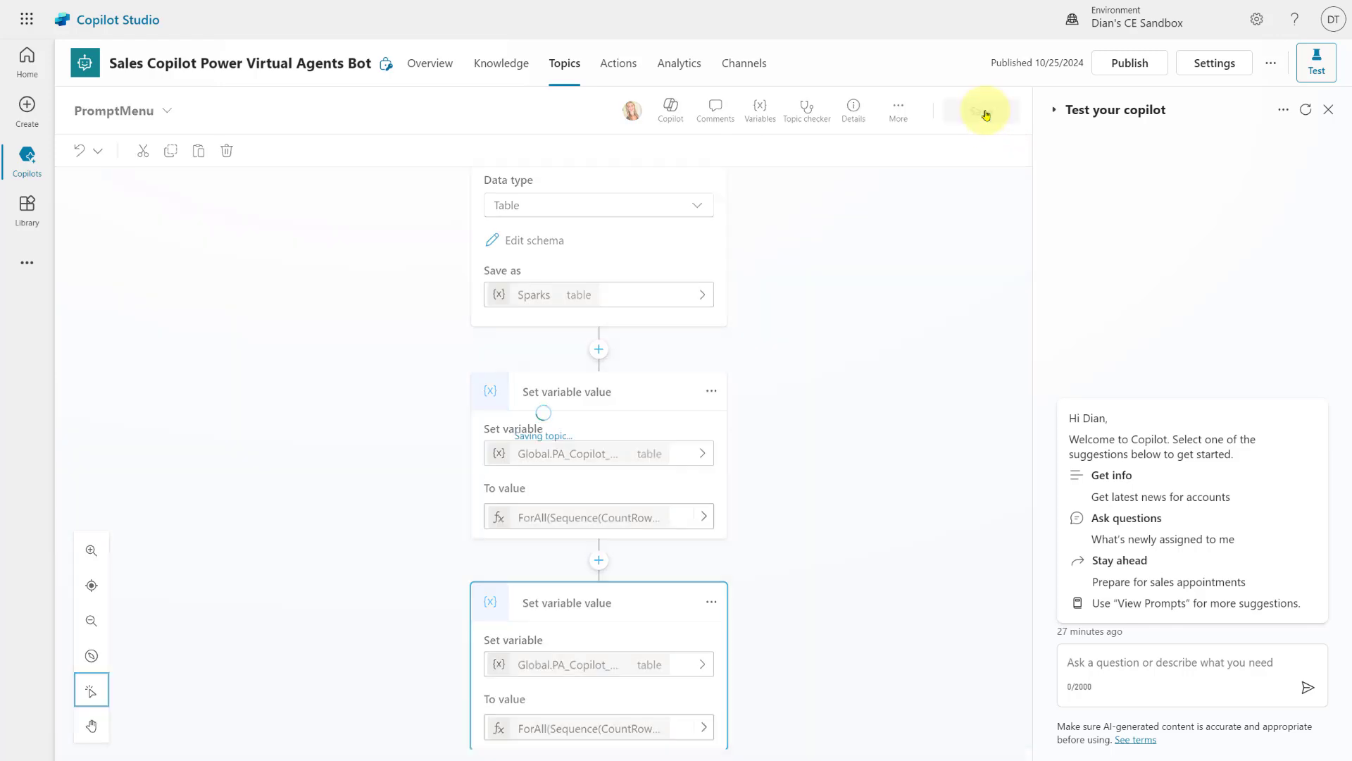